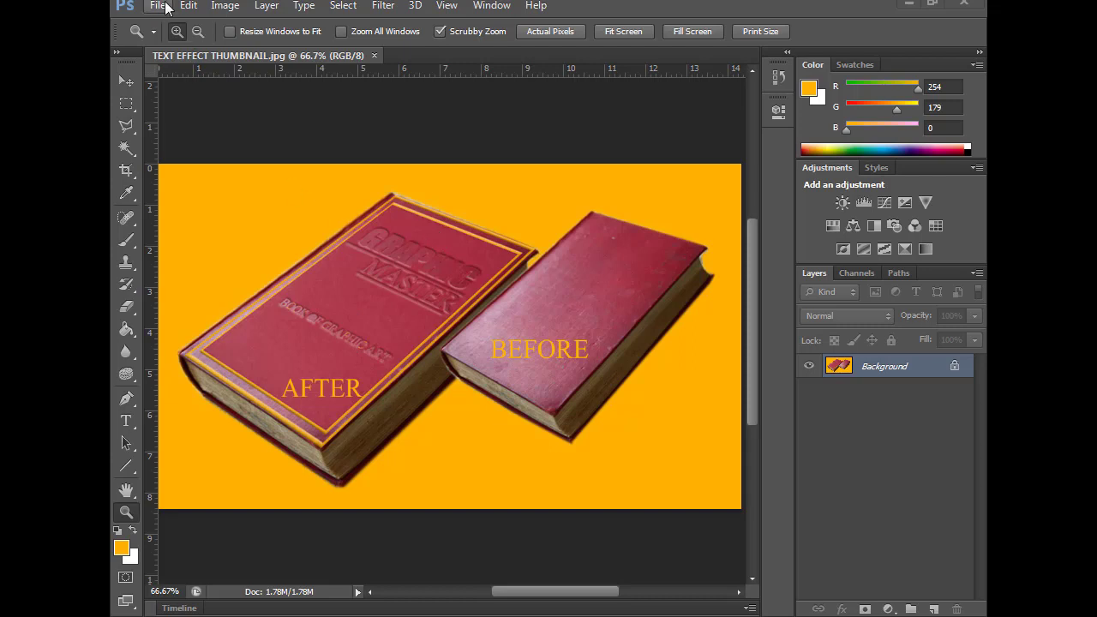
Step: Close the thumbnail image and cancel the accidental New document dialog
click(374, 55)
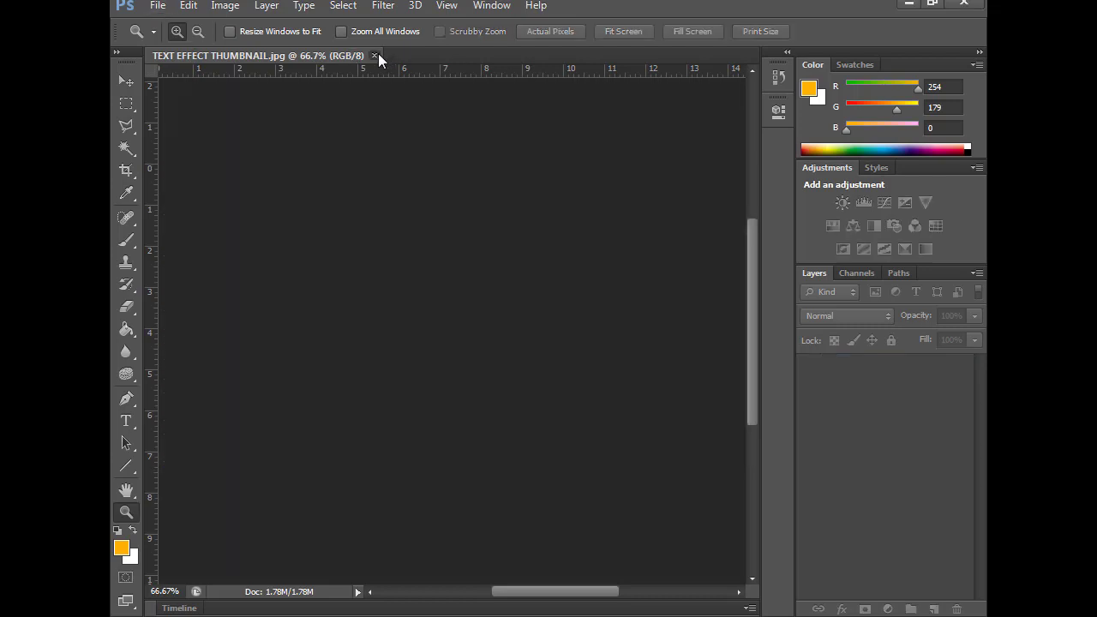
click(157, 7)
click(172, 23)
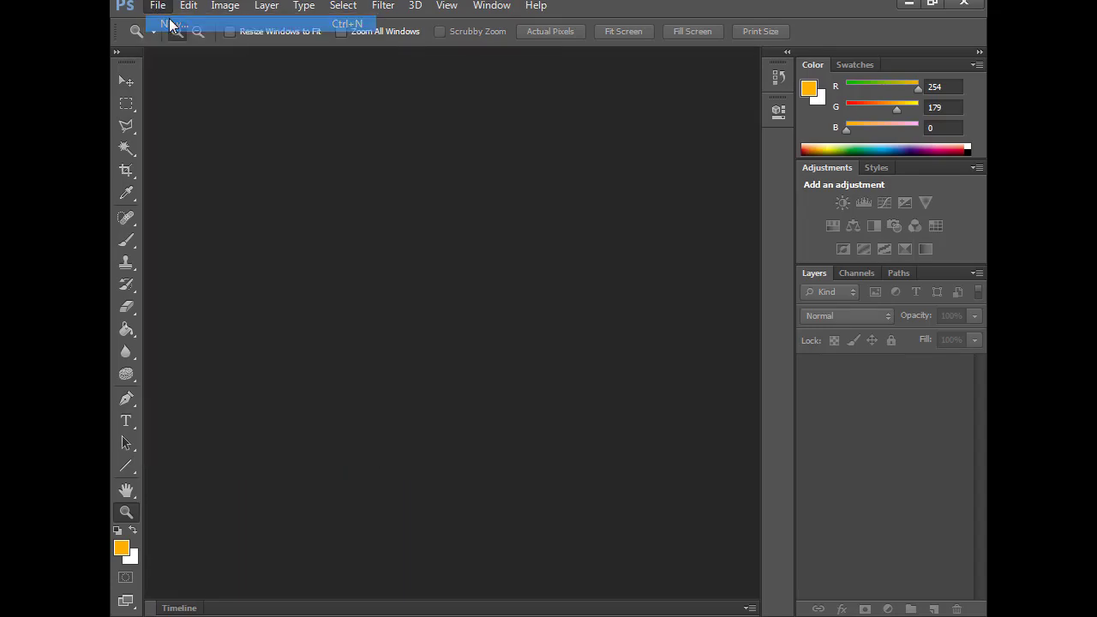
click(728, 167)
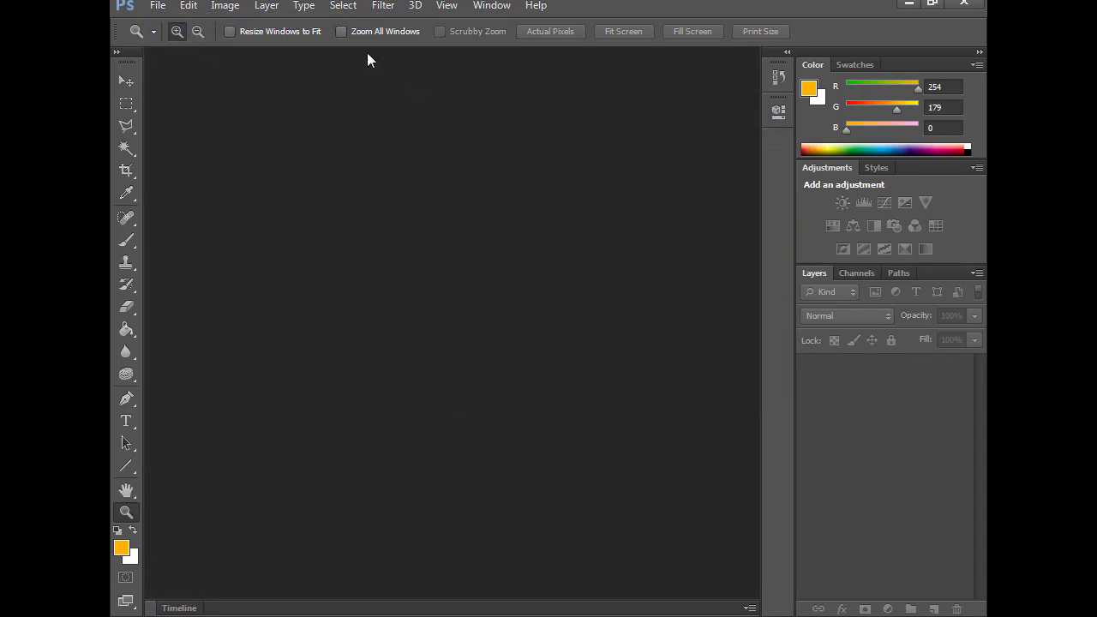
Step: Open book__closed_by_castock-d3i9lk7.jpg from the Desktop
click(161, 9)
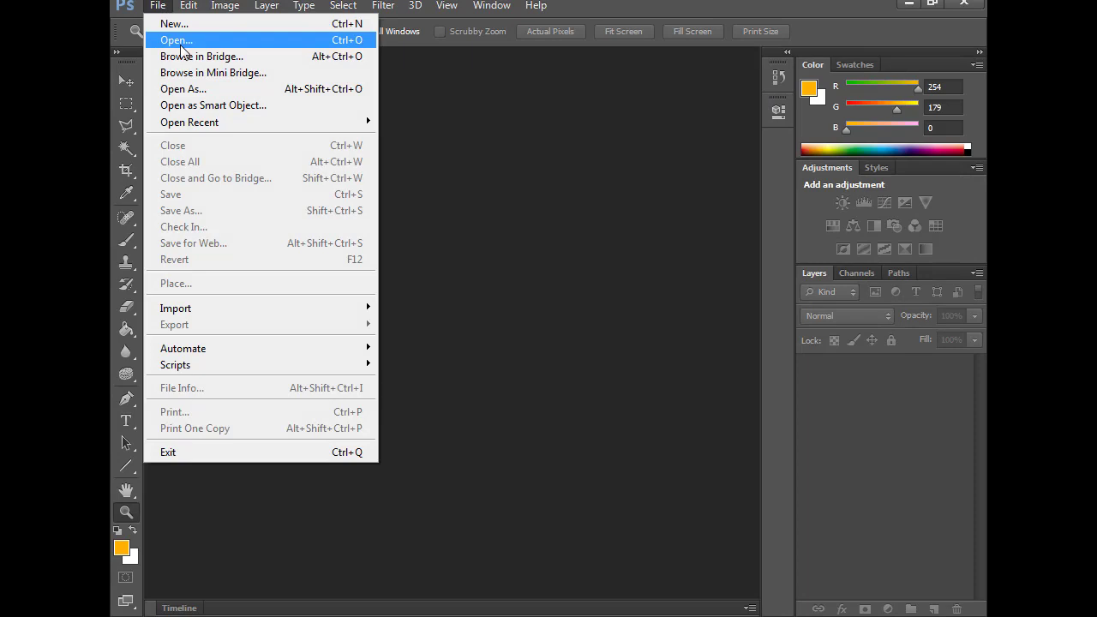
click(177, 40)
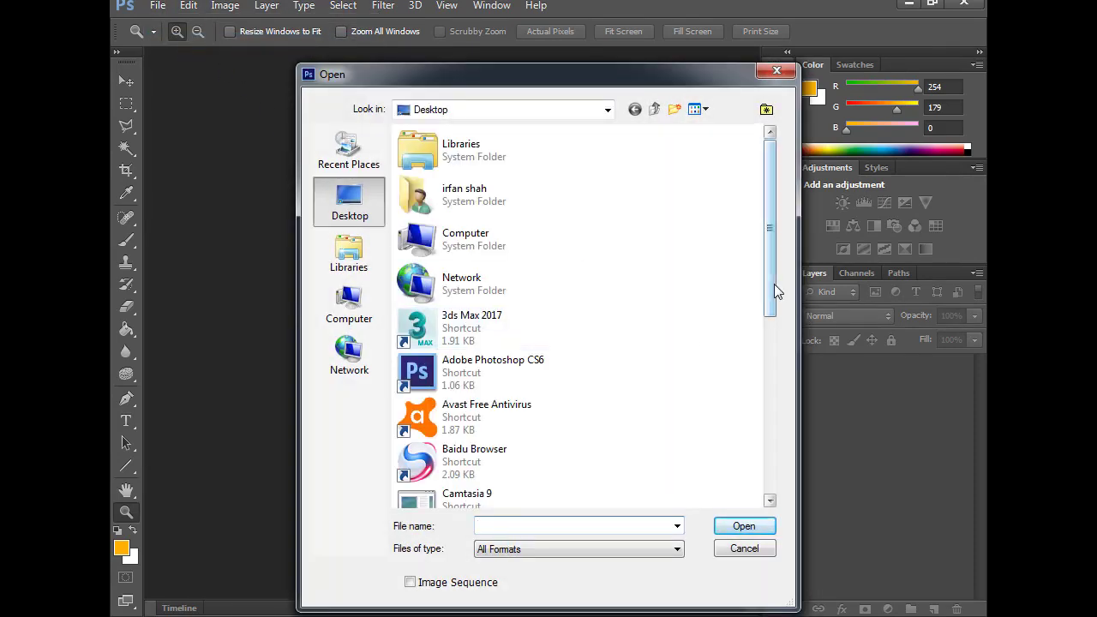
drag(774, 284, 799, 445)
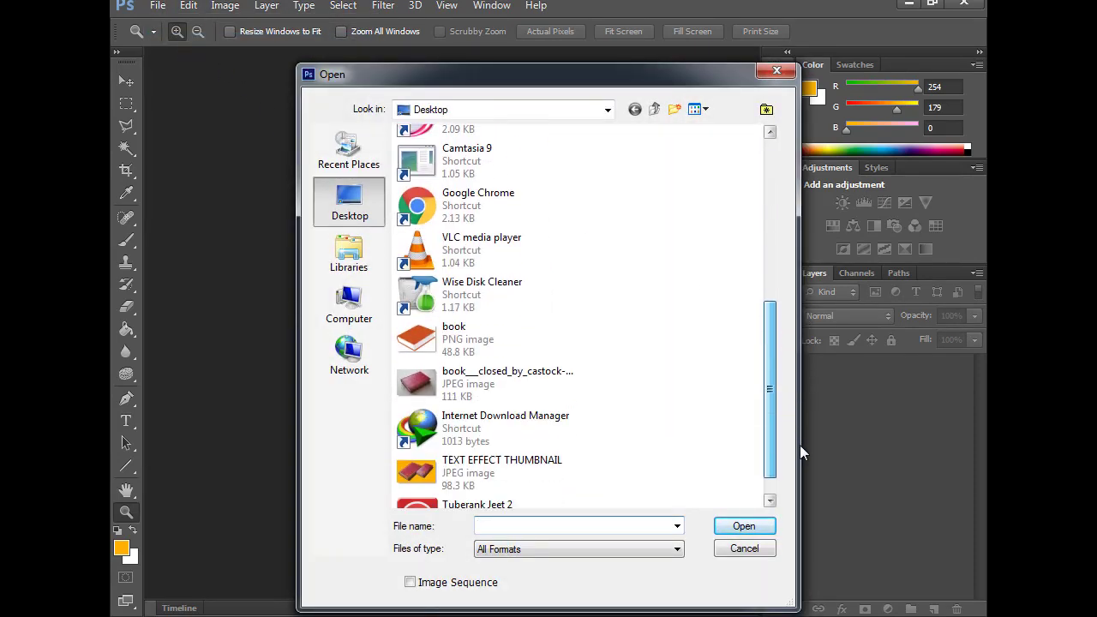
click(525, 394)
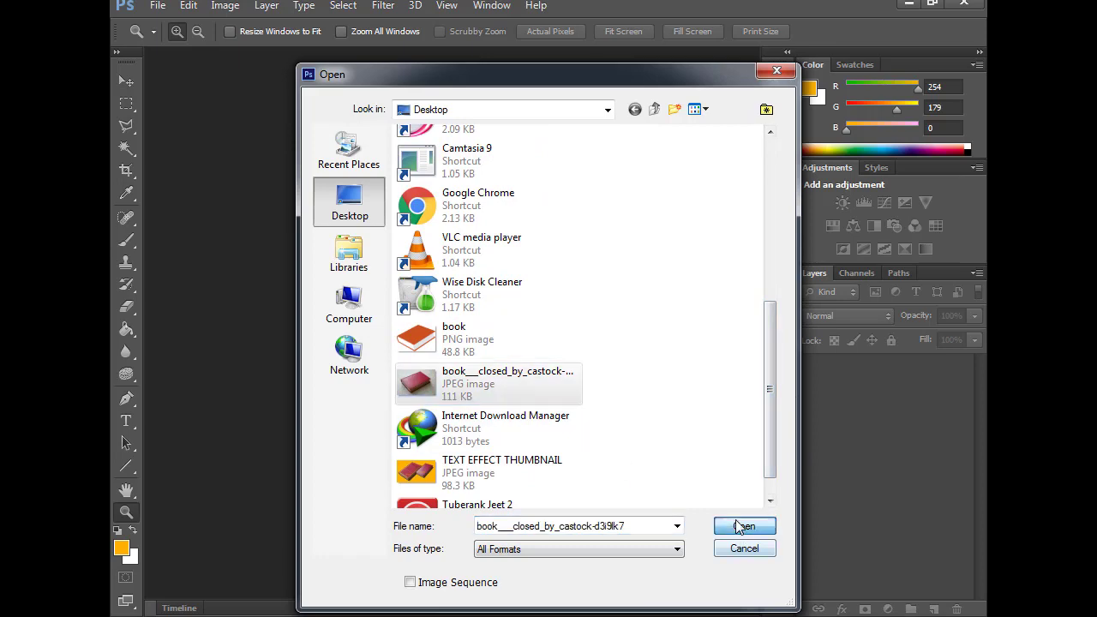
click(738, 525)
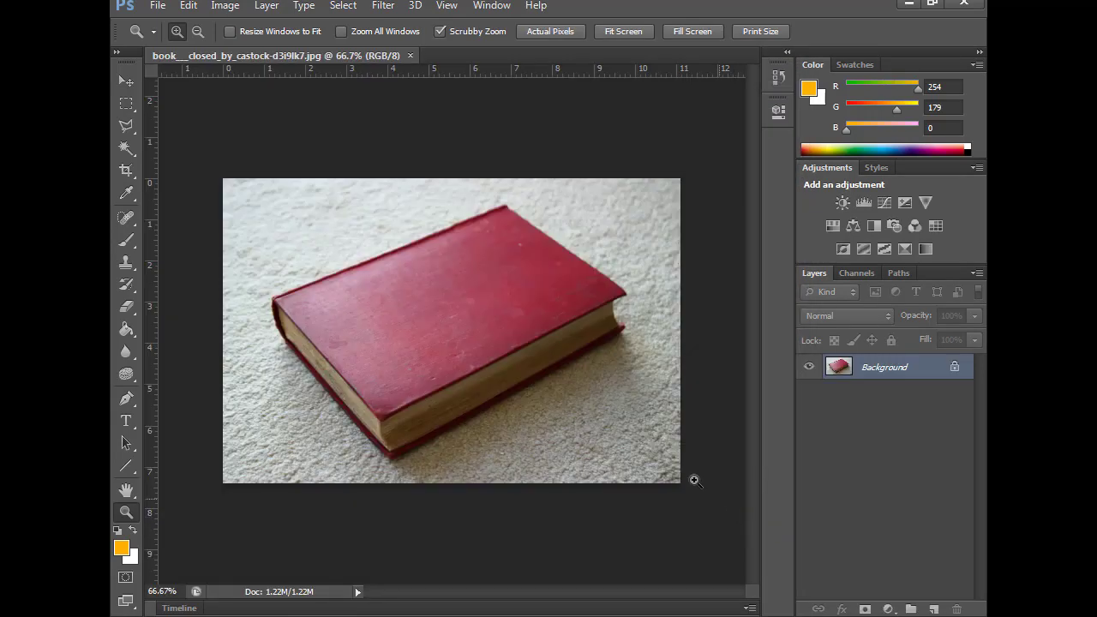
Step: Zoom to 100% and draw a 292 × 366 px rectangle over the book cover
click(455, 312)
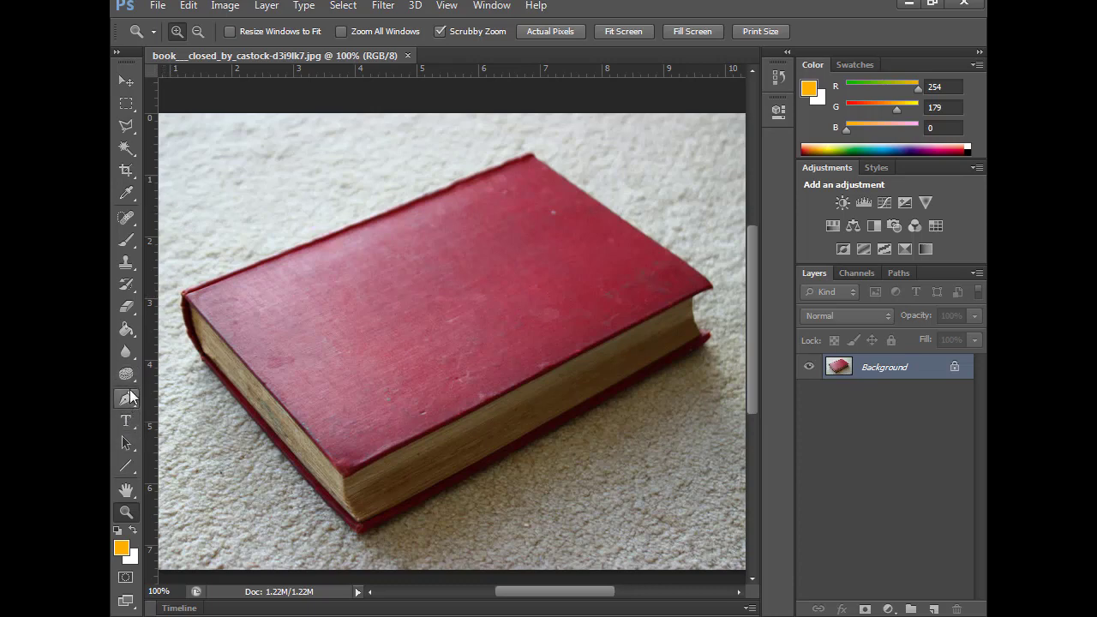
click(135, 471)
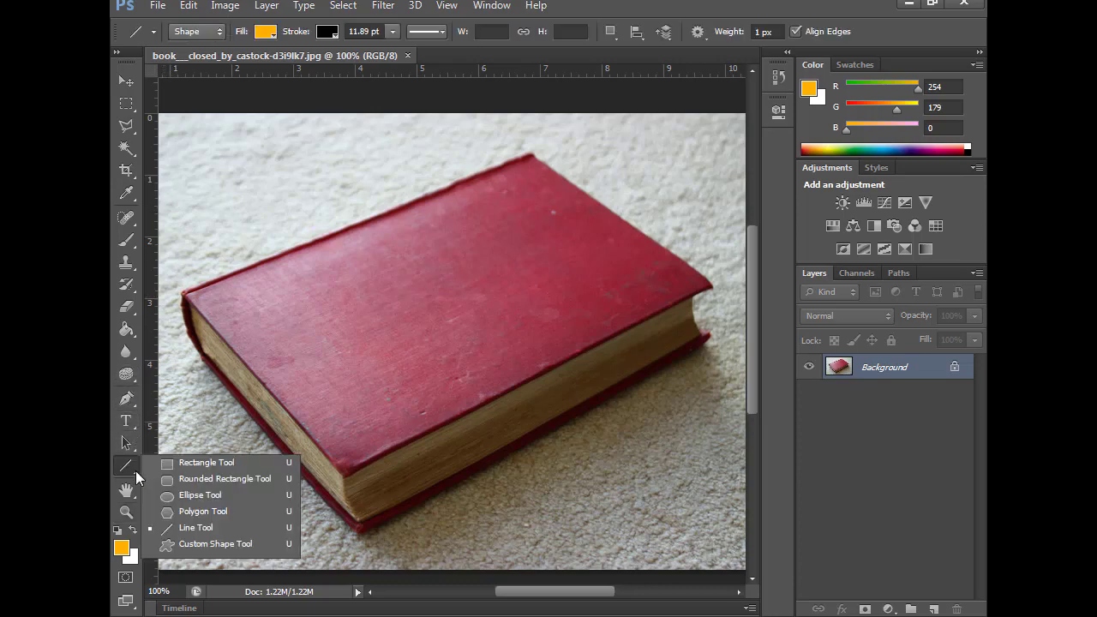
click(209, 464)
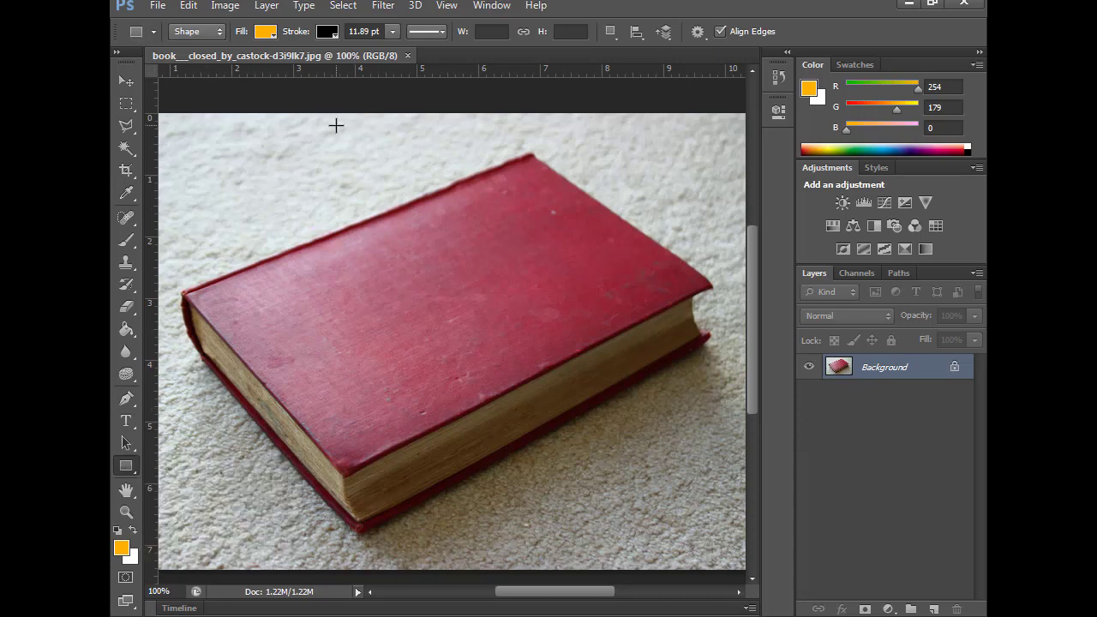
drag(336, 126, 586, 438)
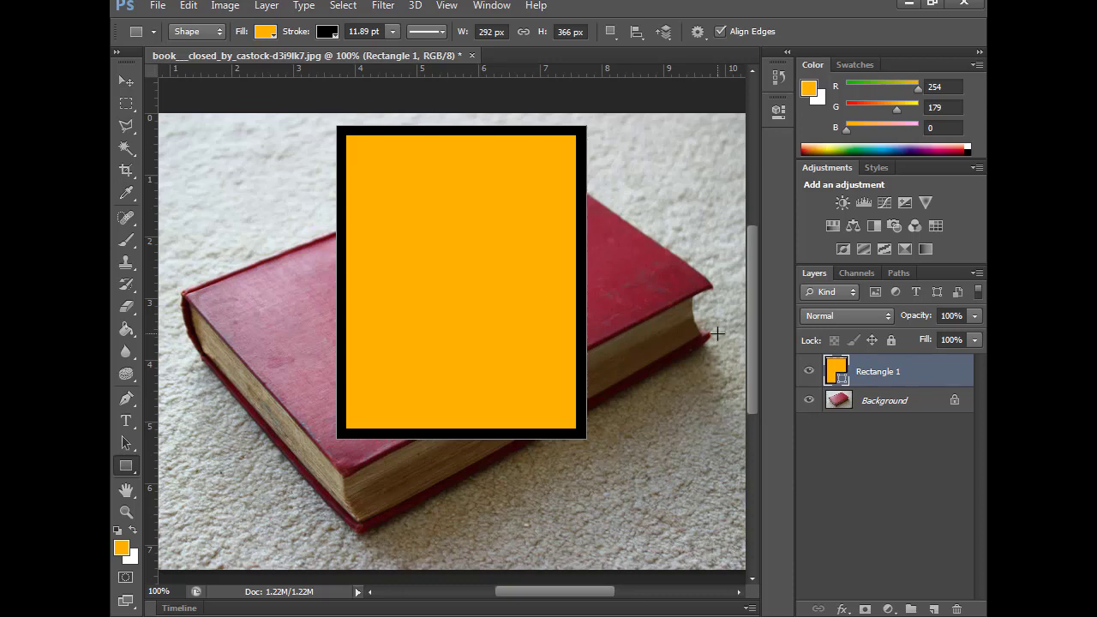
Step: Rasterize Rectangle 1 and fill its black border orange with the Paint Bucket
right_click(887, 369)
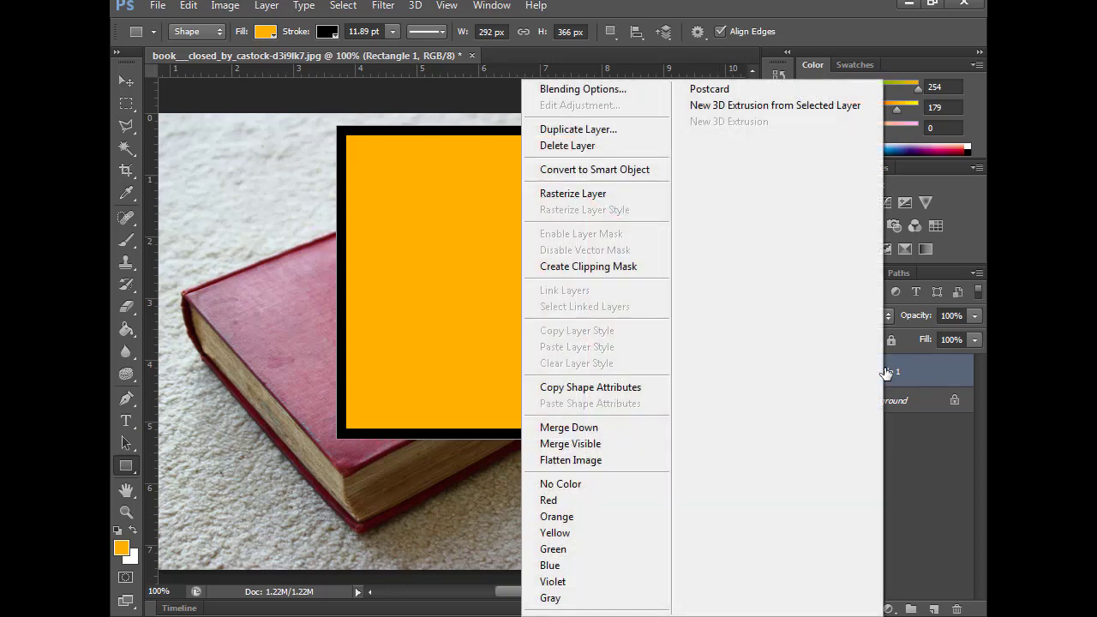
click(642, 193)
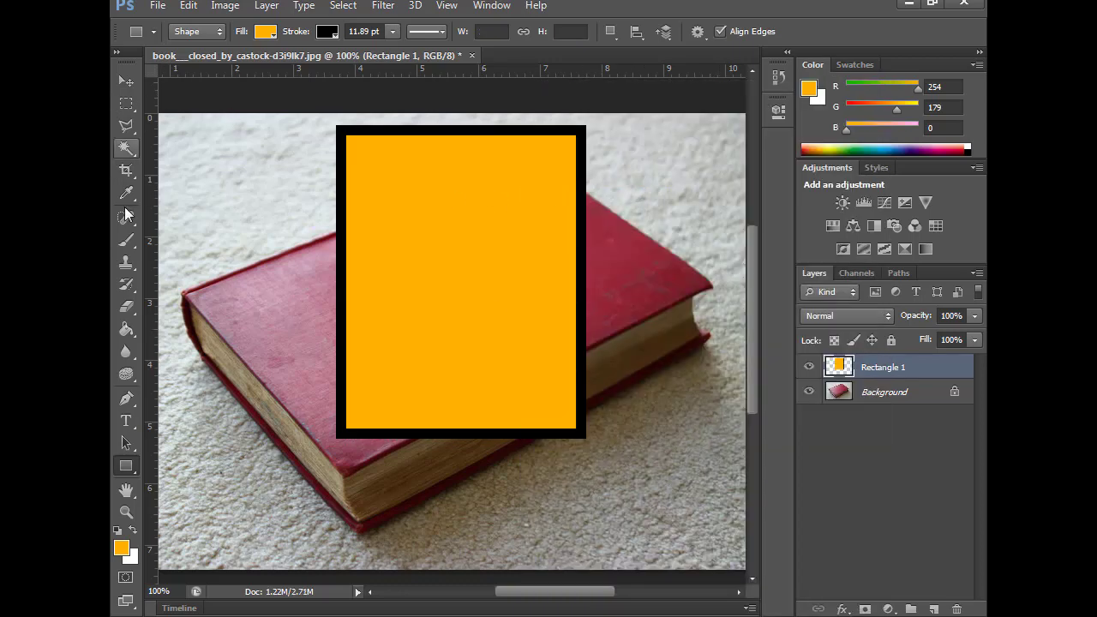
click(126, 329)
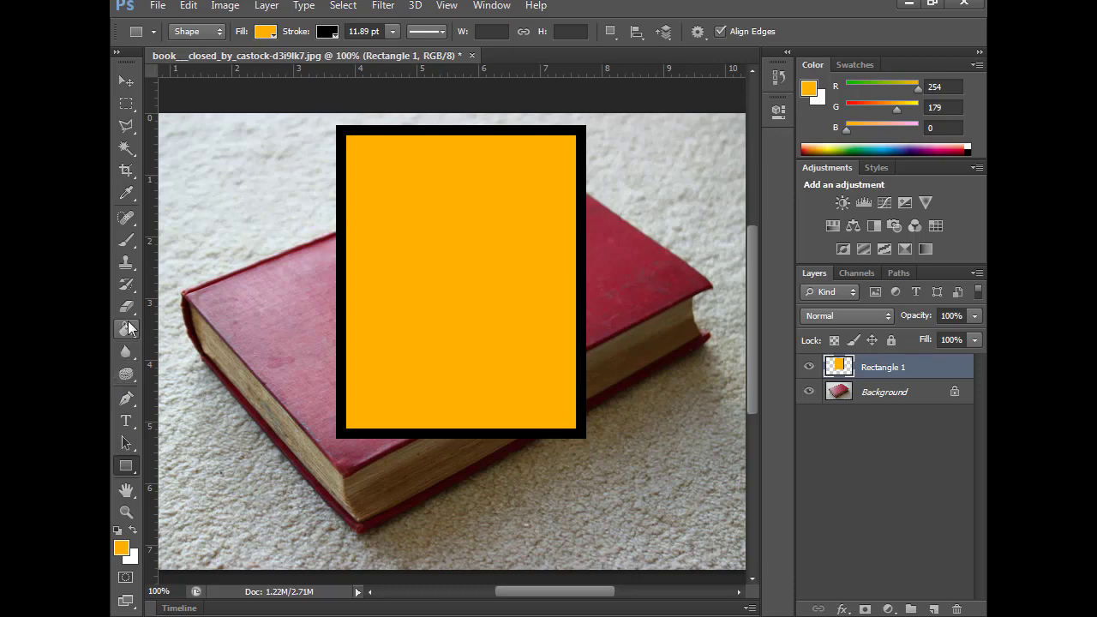
click(327, 309)
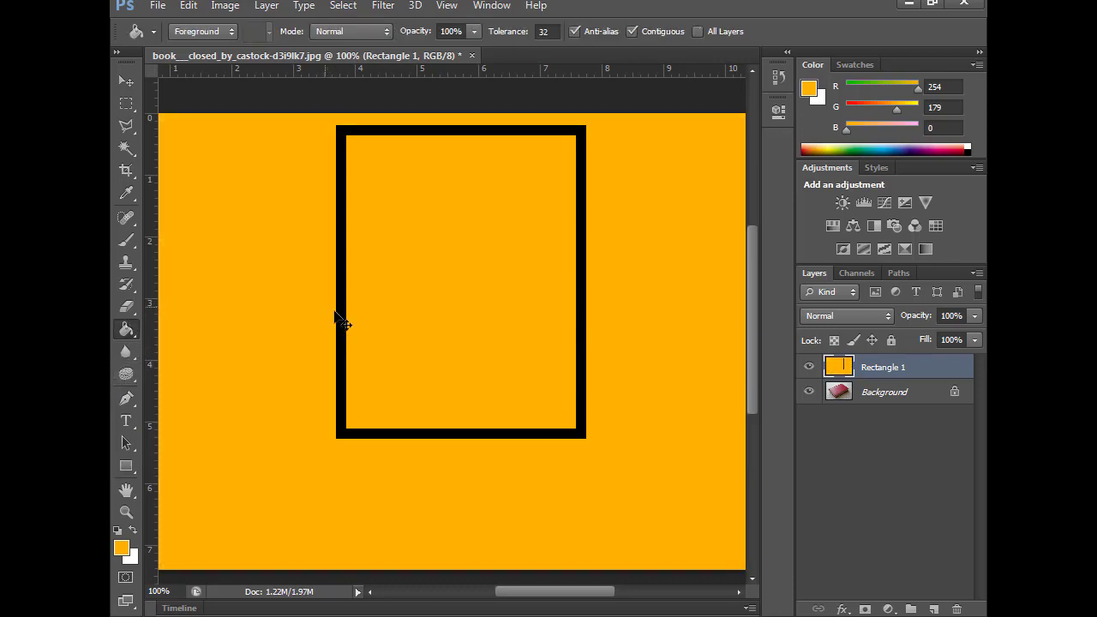
key(ctrl+z)
click(341, 310)
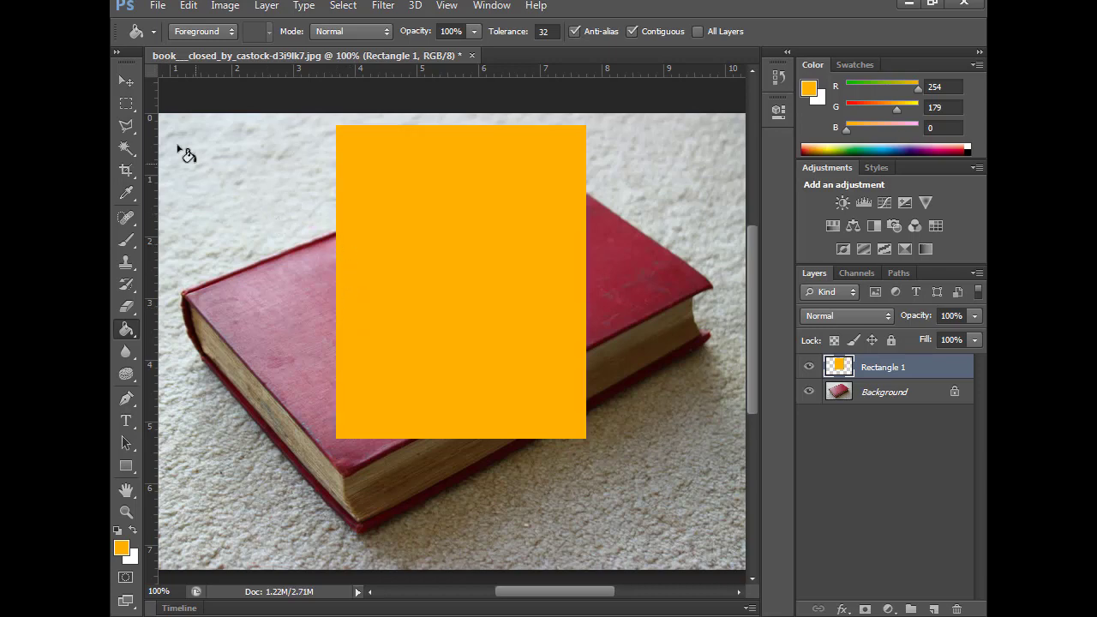
Step: Shift the orange rectangle down onto the book cover
click(124, 80)
drag(426, 196, 415, 230)
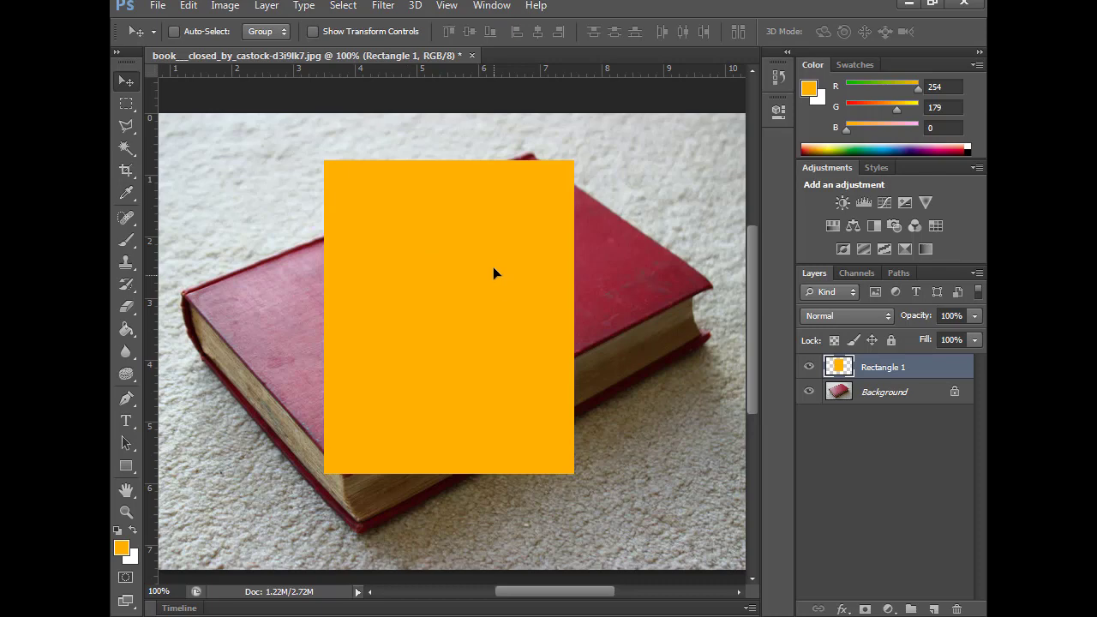
drag(493, 268, 495, 260)
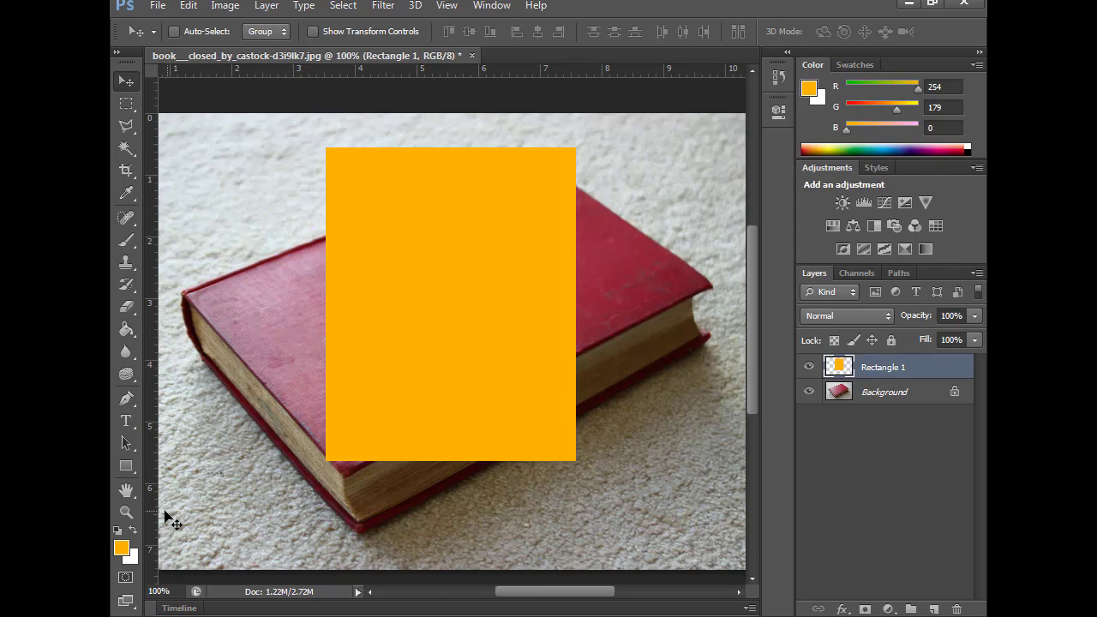
Step: Set the foreground colour to the book cover's sampled dark red, #962738
click(127, 329)
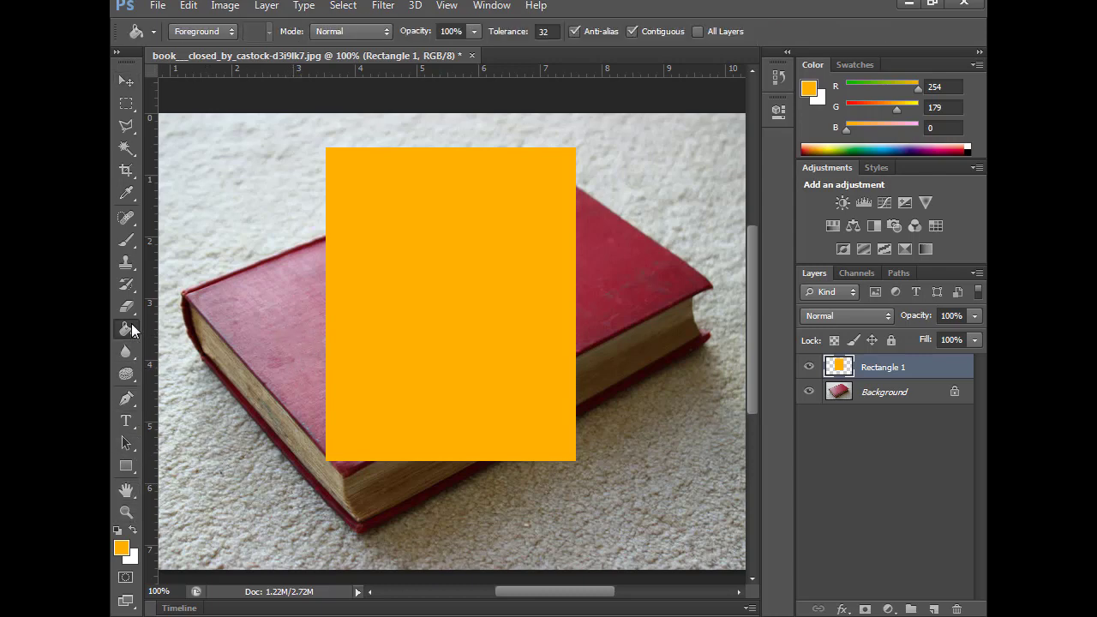
click(122, 548)
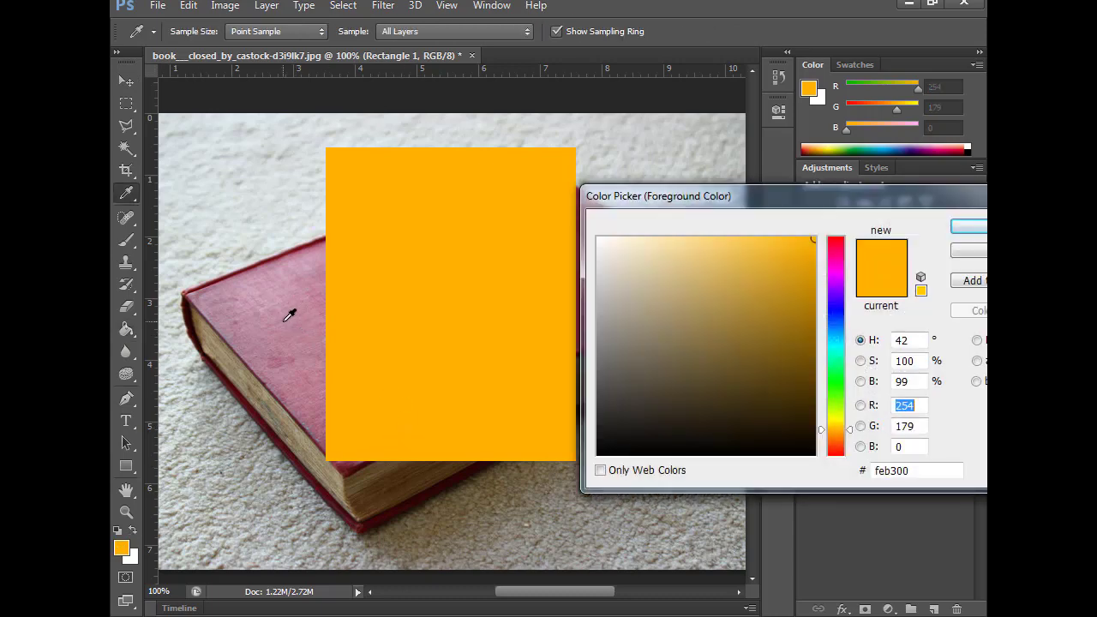
drag(289, 315, 315, 285)
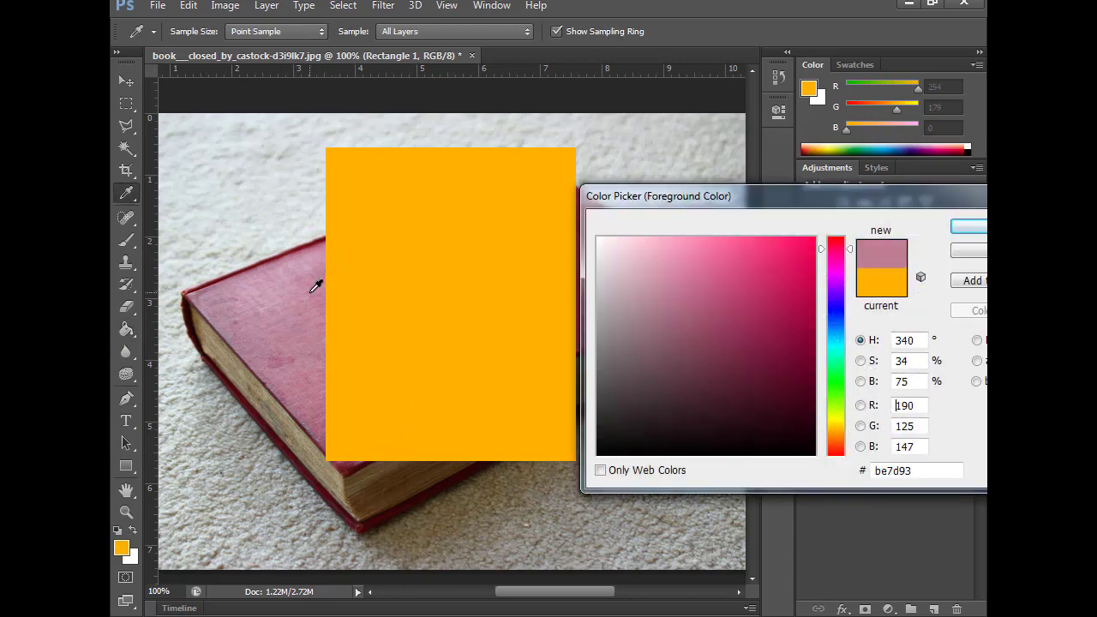
drag(660, 203, 692, 281)
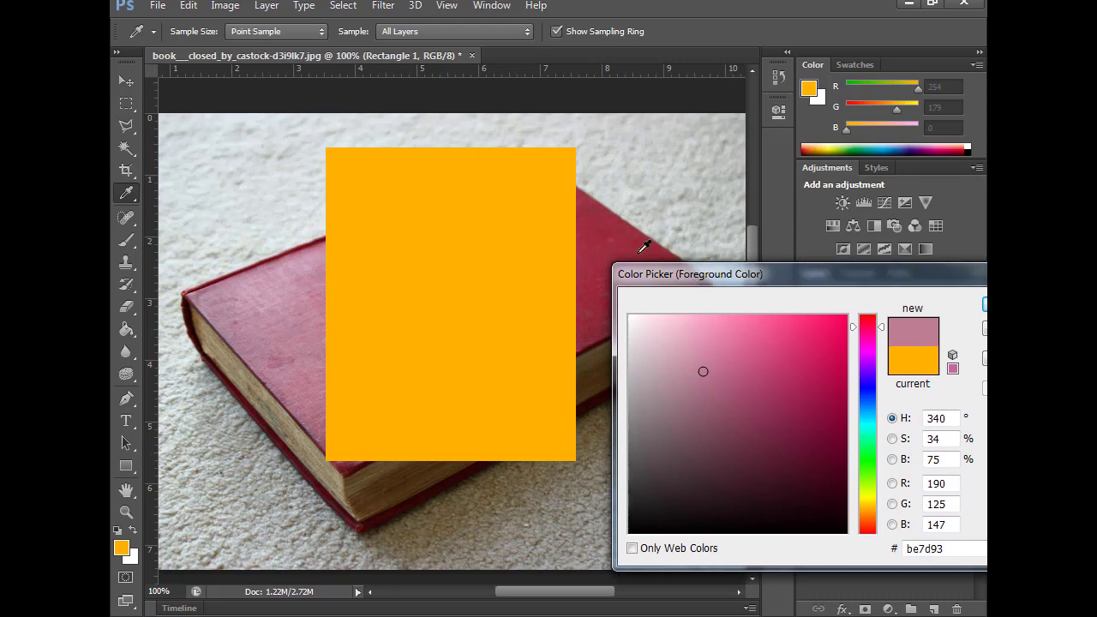
drag(617, 215, 649, 237)
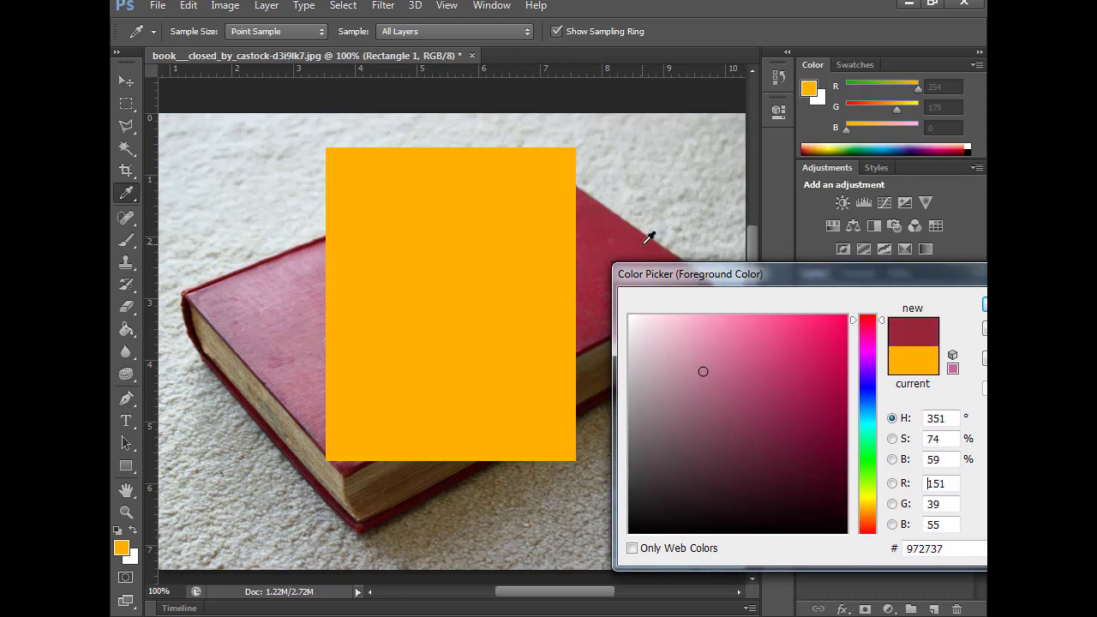
drag(648, 237, 599, 295)
drag(715, 275, 483, 254)
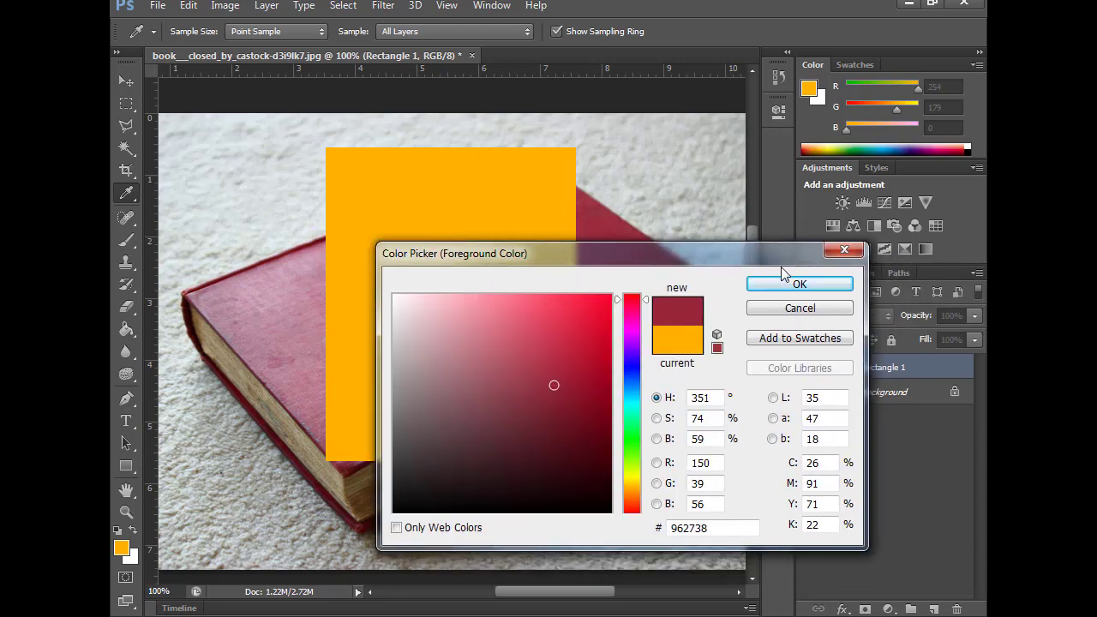
click(794, 288)
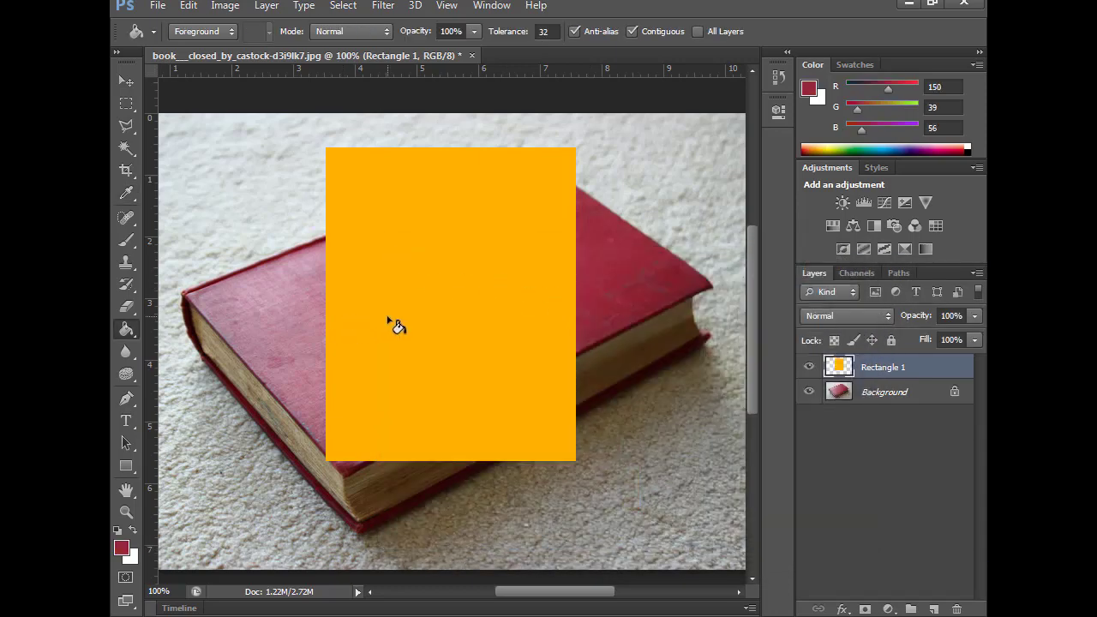
Step: Fill the rectangle with the red and move it up and left
click(369, 300)
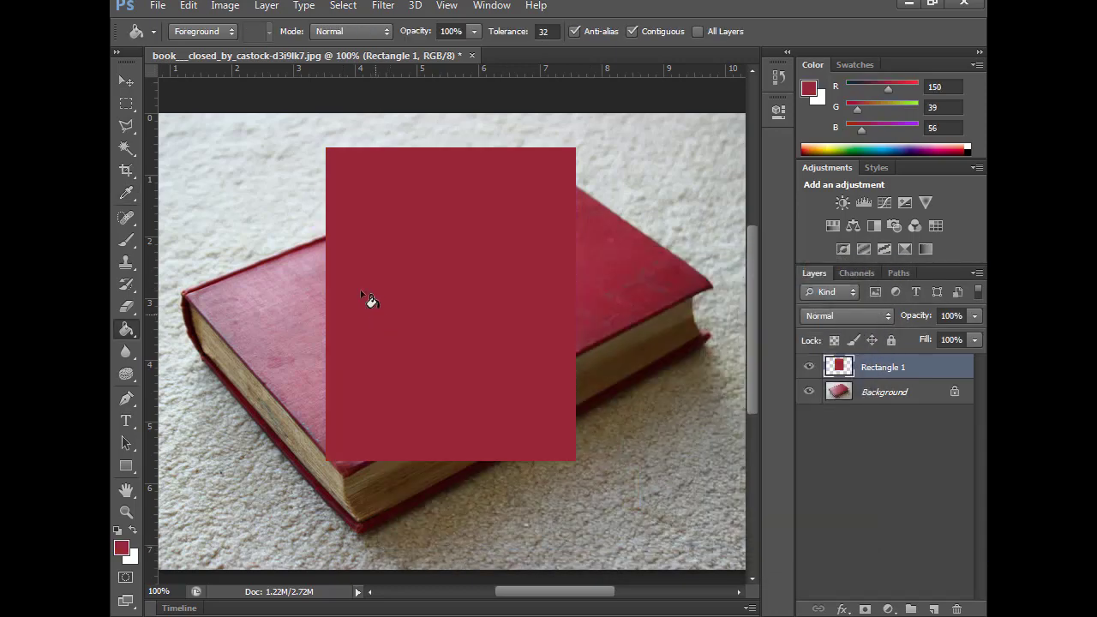
click(126, 79)
drag(386, 254, 363, 233)
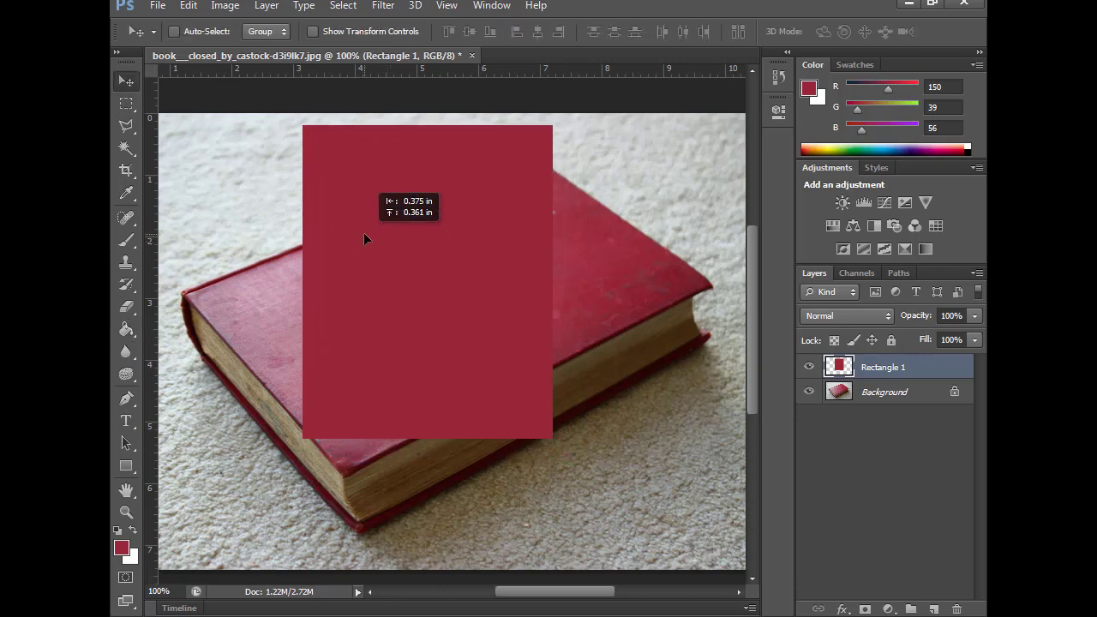
Step: Move the red rectangle down-right and duplicate it as Rectangle 1 copy
drag(412, 262, 426, 298)
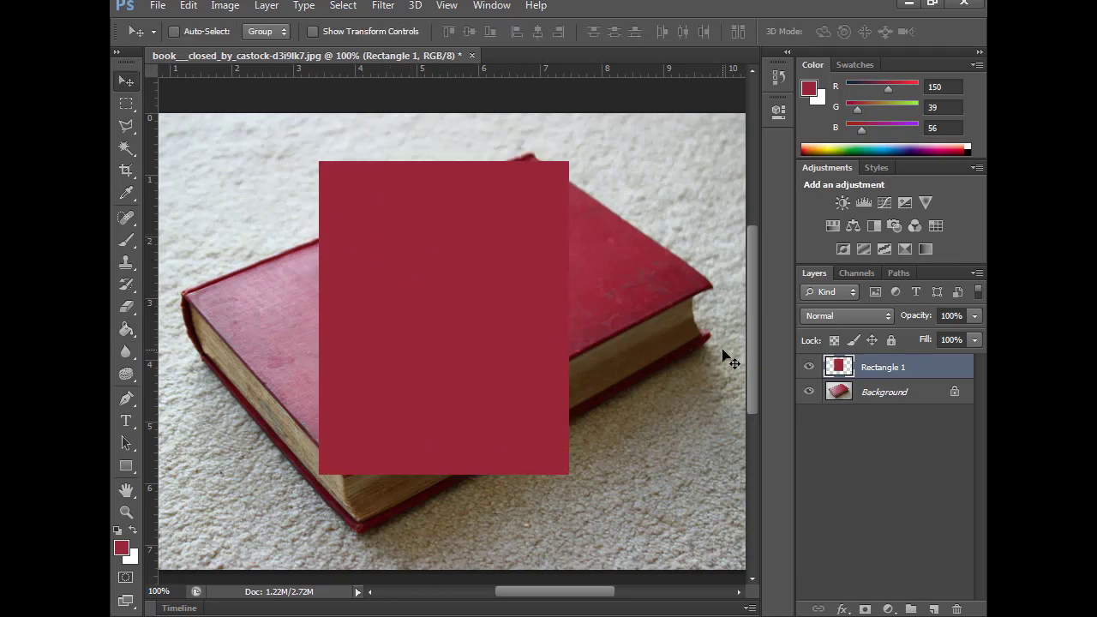
right_click(887, 367)
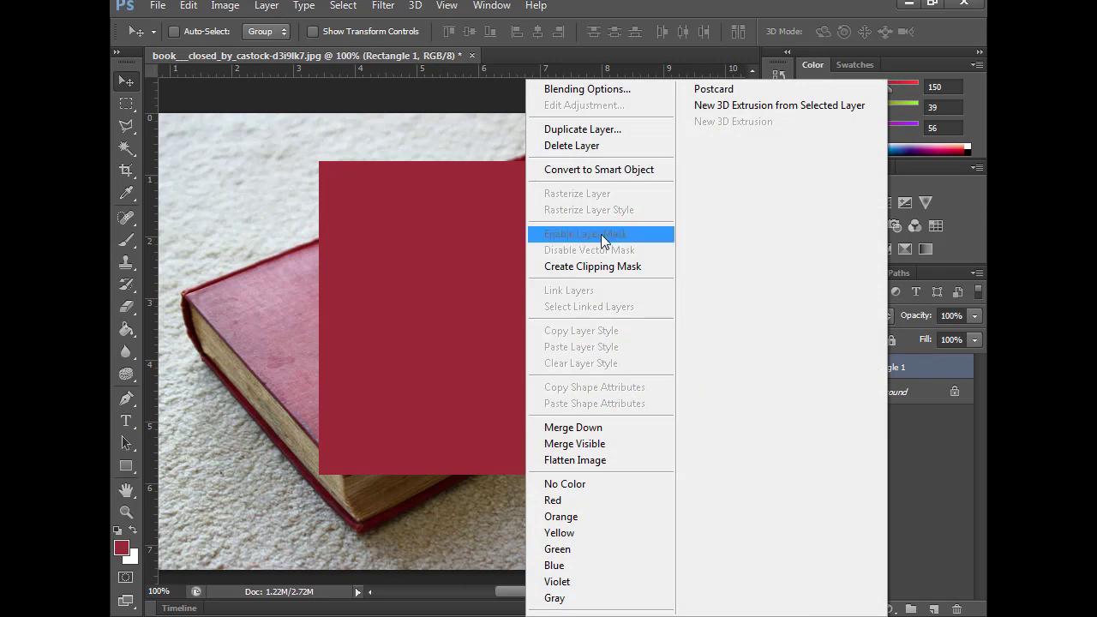
click(604, 130)
click(694, 186)
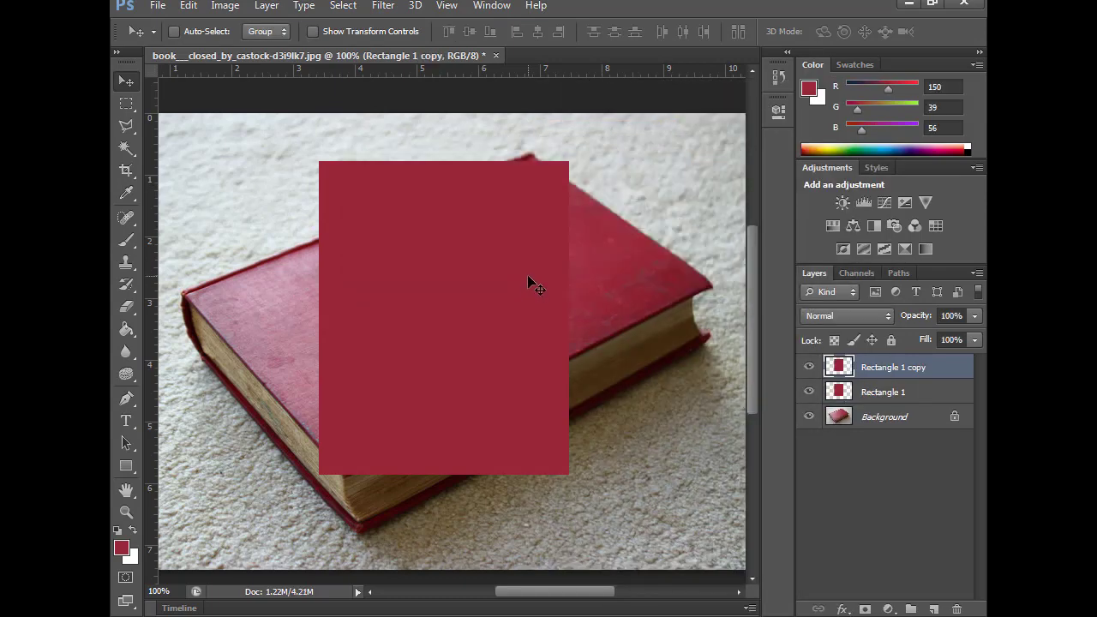
Step: Scale Rectangle 1 copy to about 96% and apply the transform
key(ctrl+t)
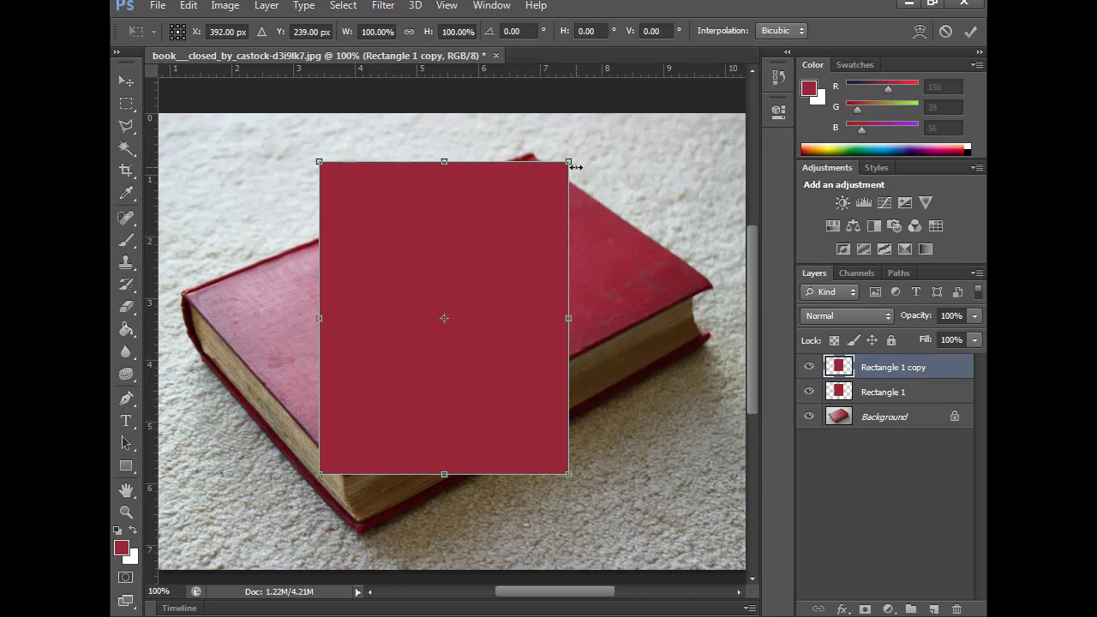
drag(570, 163, 564, 172)
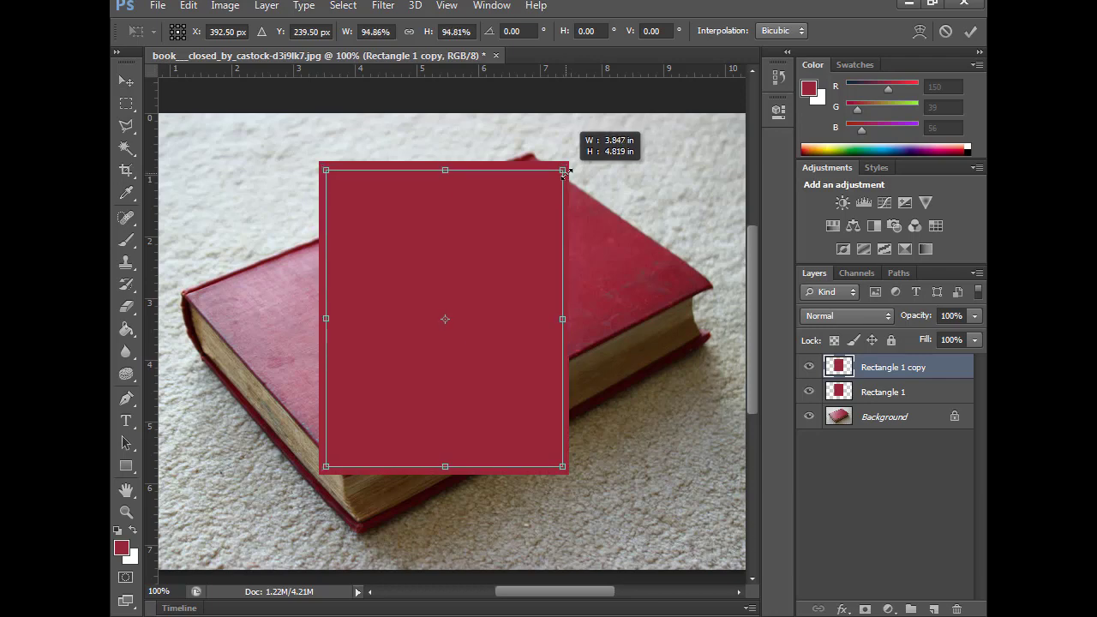
drag(564, 172, 564, 169)
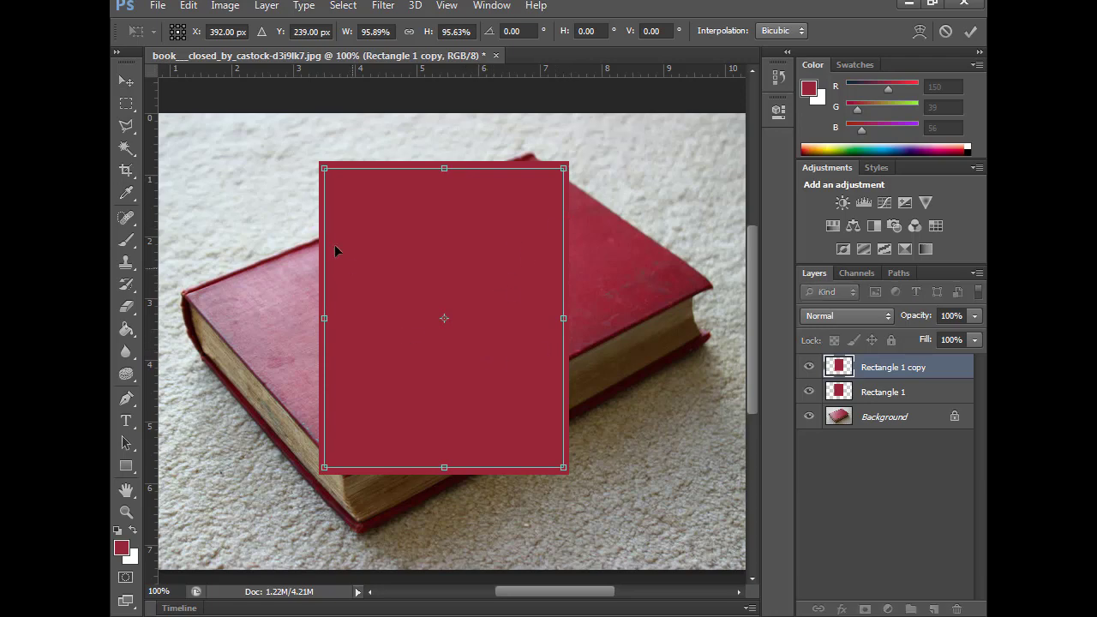
click(128, 86)
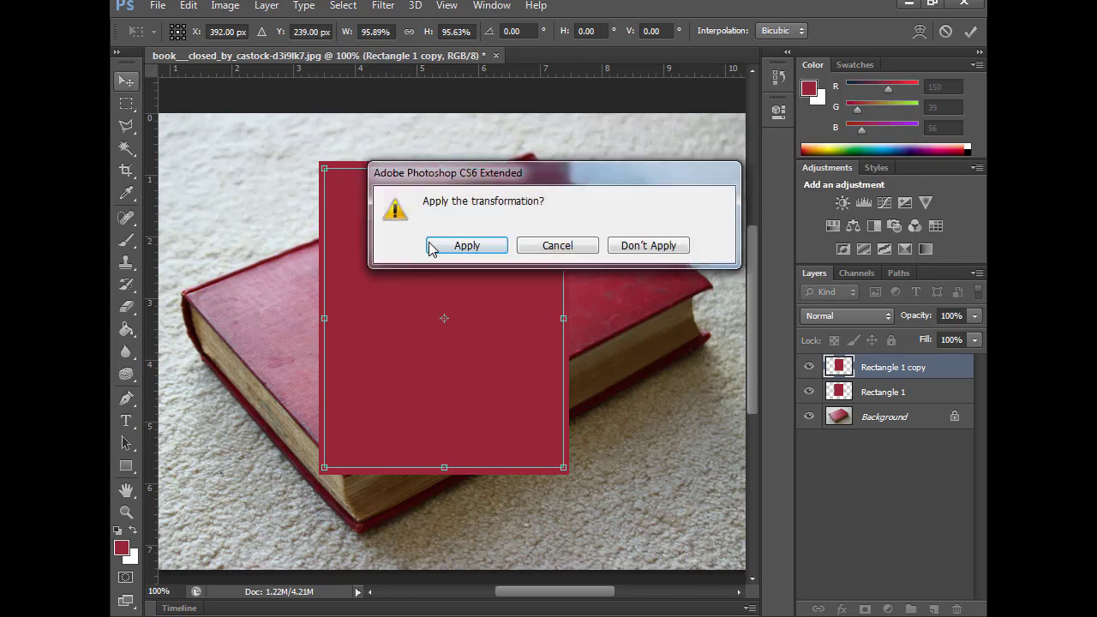
click(466, 245)
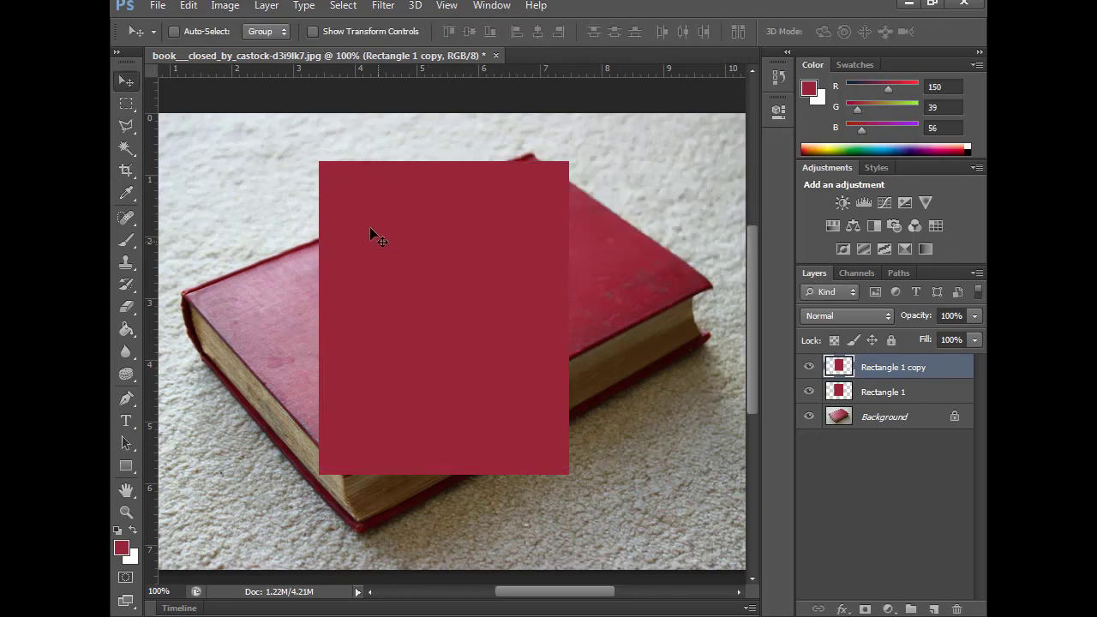
Step: Set the foreground colour to orange R197 G146 B9 (#c59209)
click(123, 552)
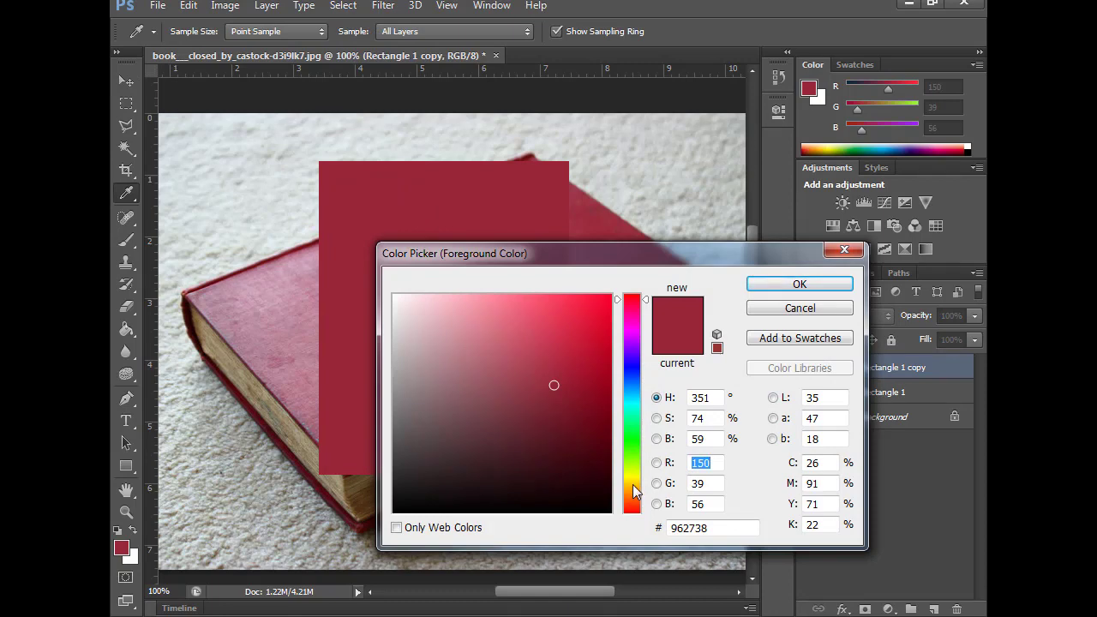
click(634, 485)
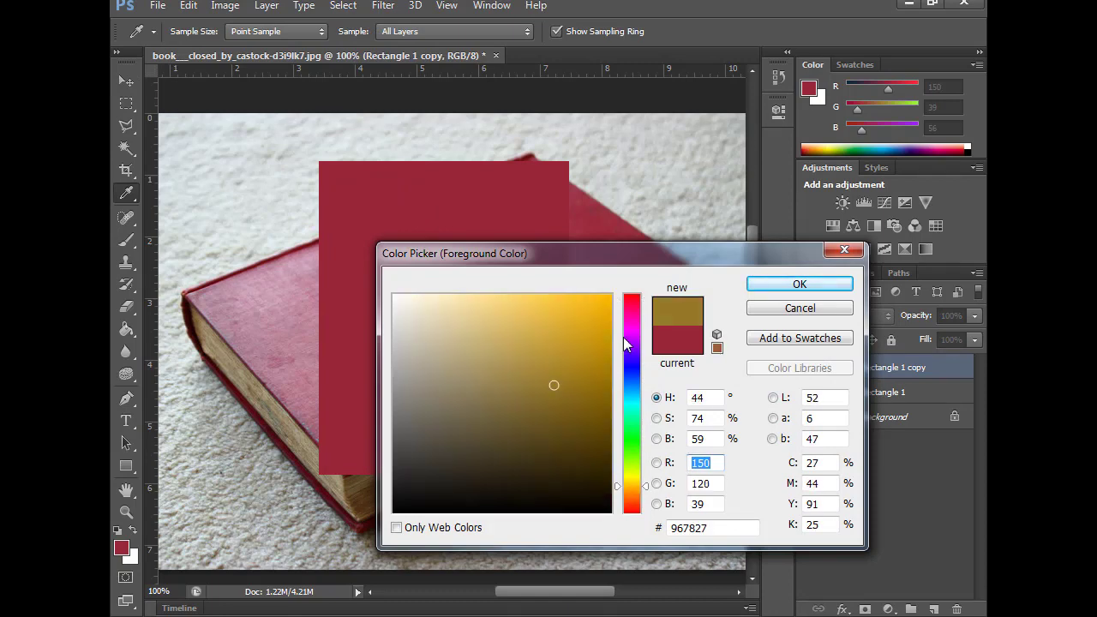
drag(607, 345, 601, 344)
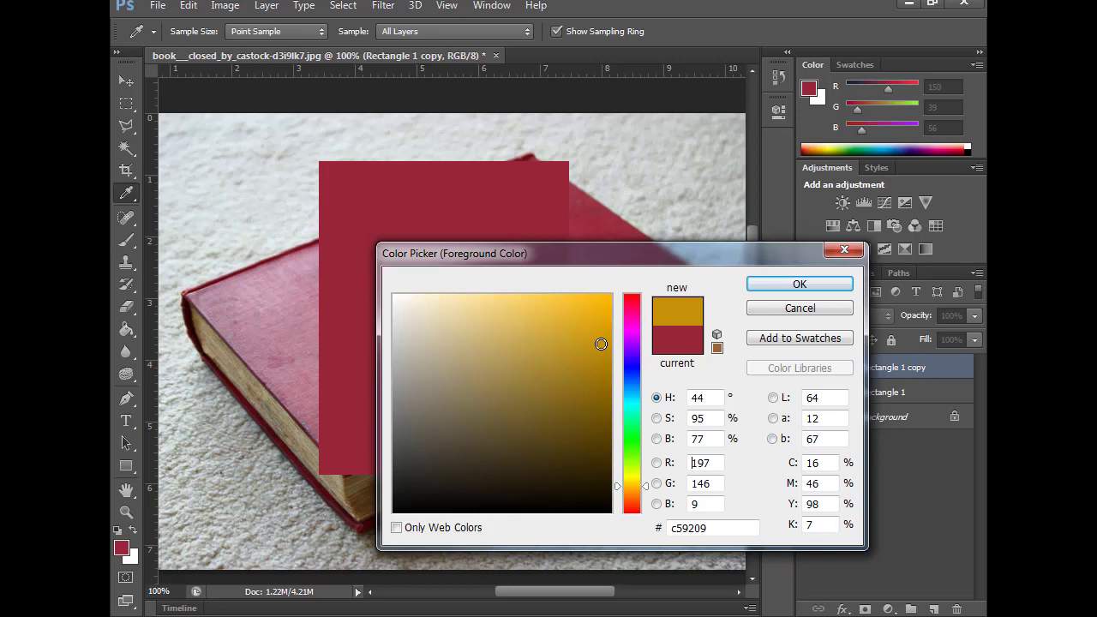
click(775, 285)
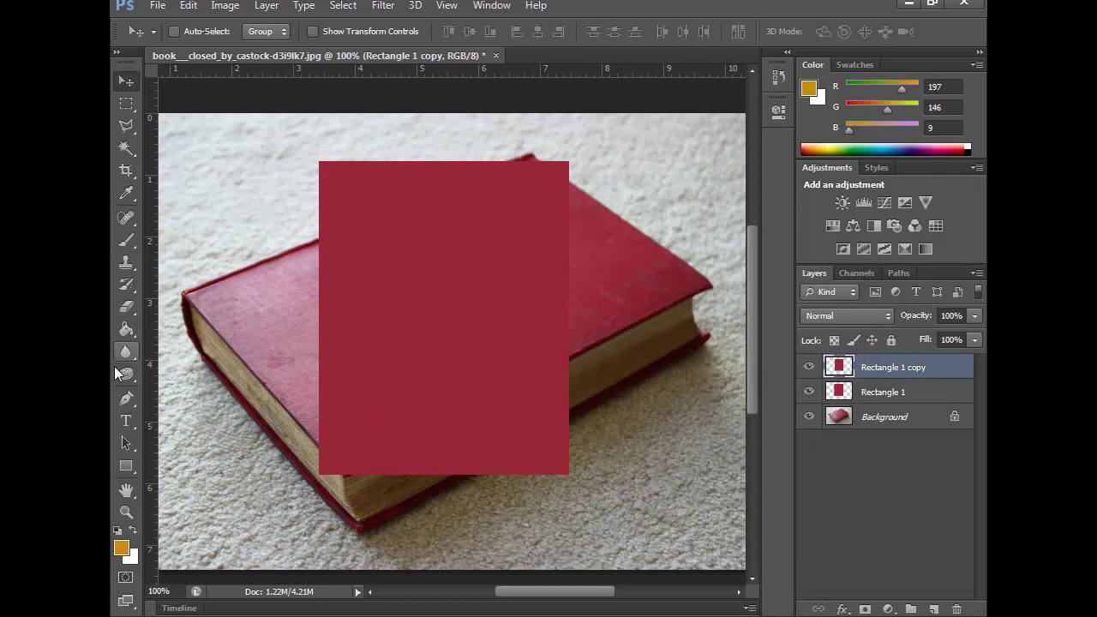
Step: Fill Rectangle 1 copy with the orange, leaving a thin red border
click(126, 352)
click(126, 329)
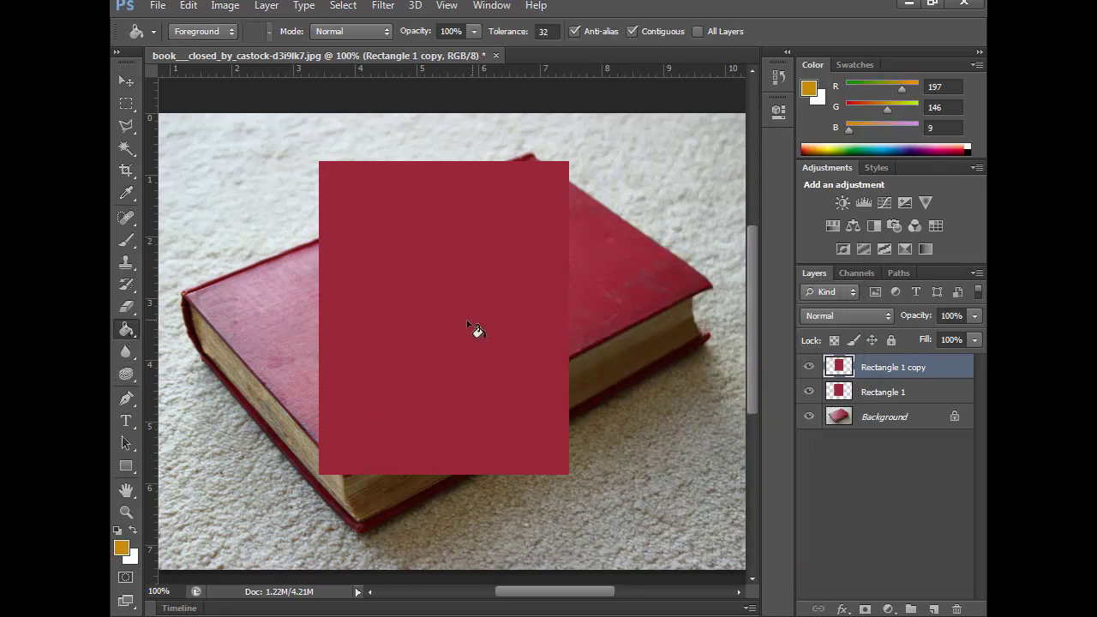
click(477, 332)
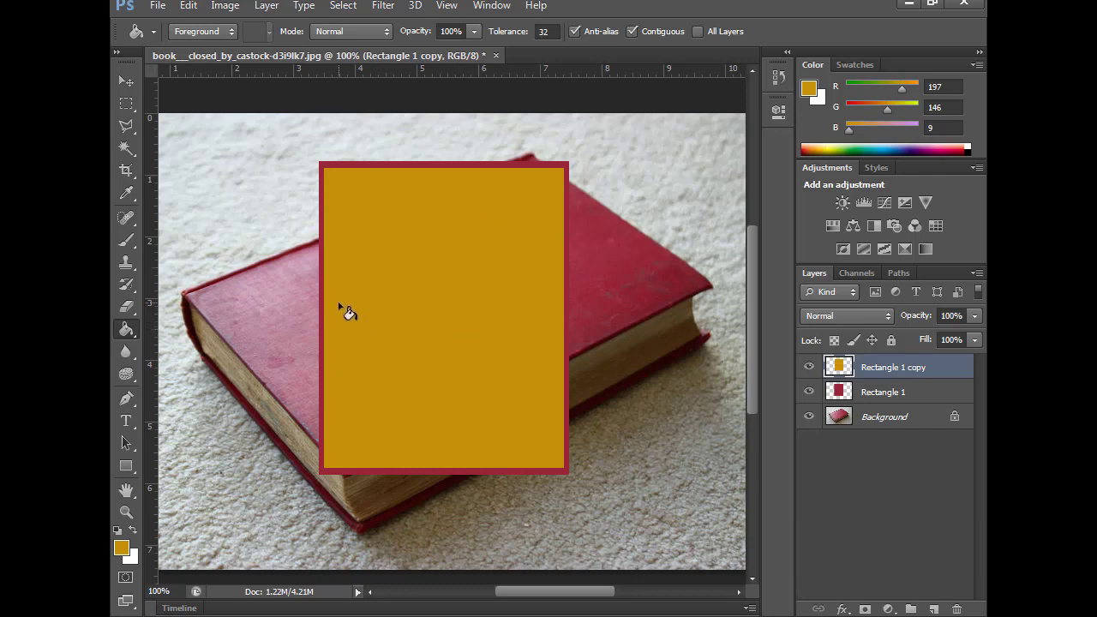
click(124, 78)
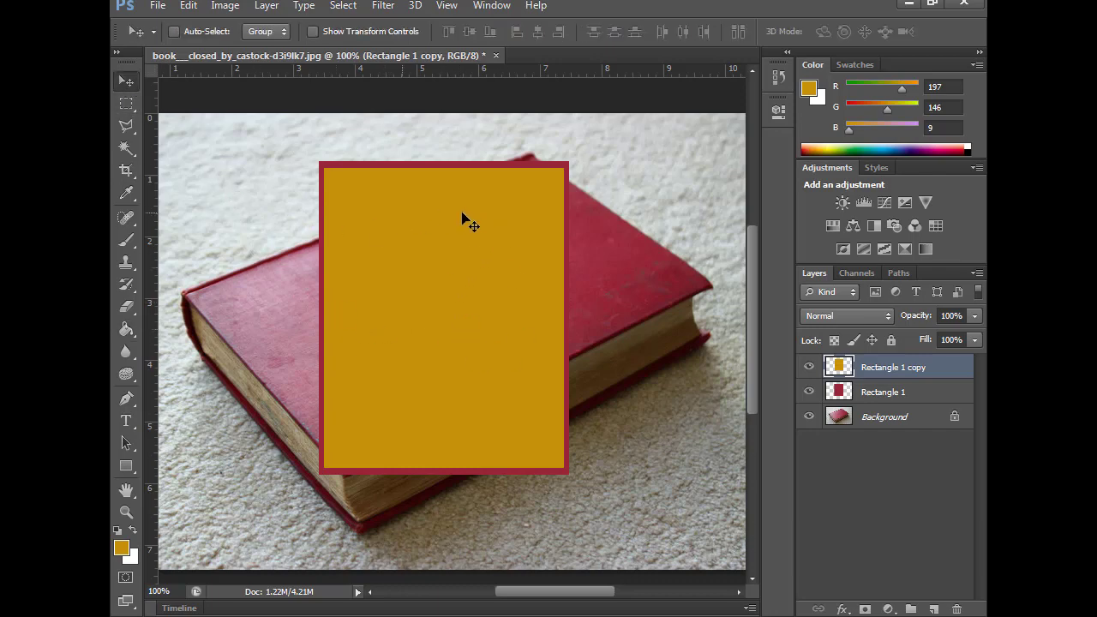
Step: Duplicate Rectangle 1 as Rectangle 1 copy 2 and raise it above the orange layer
click(867, 395)
right_click(868, 394)
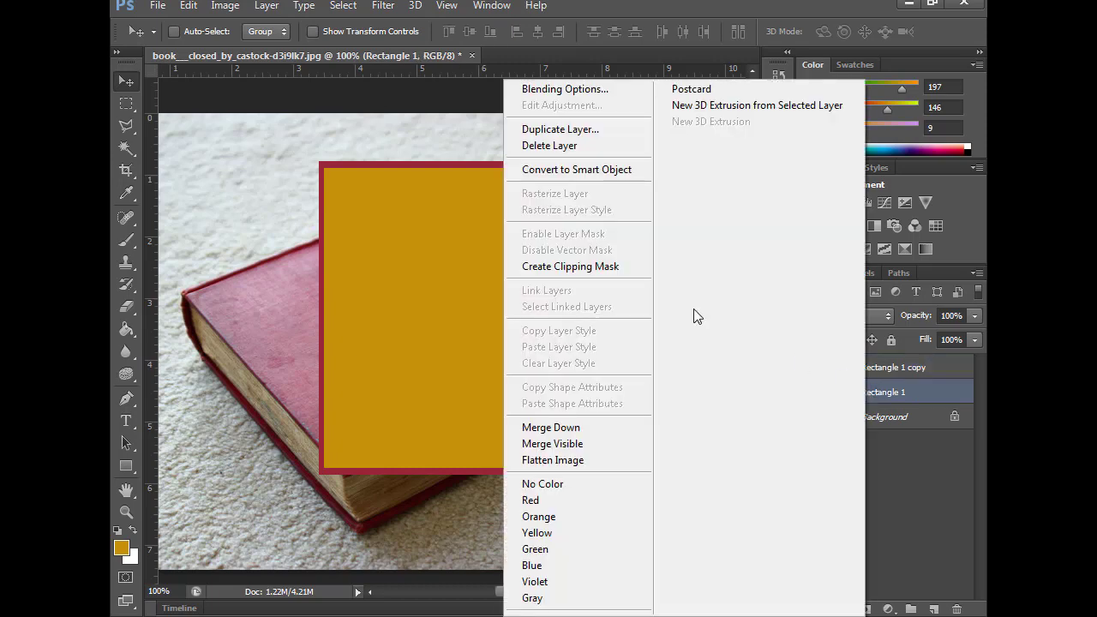
click(579, 137)
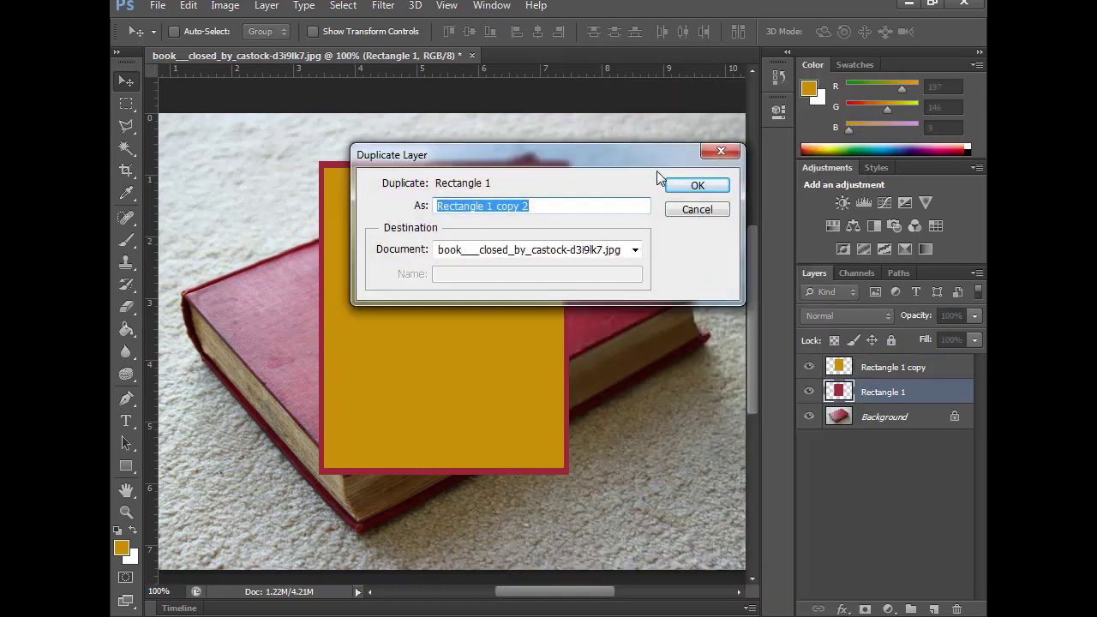
click(692, 187)
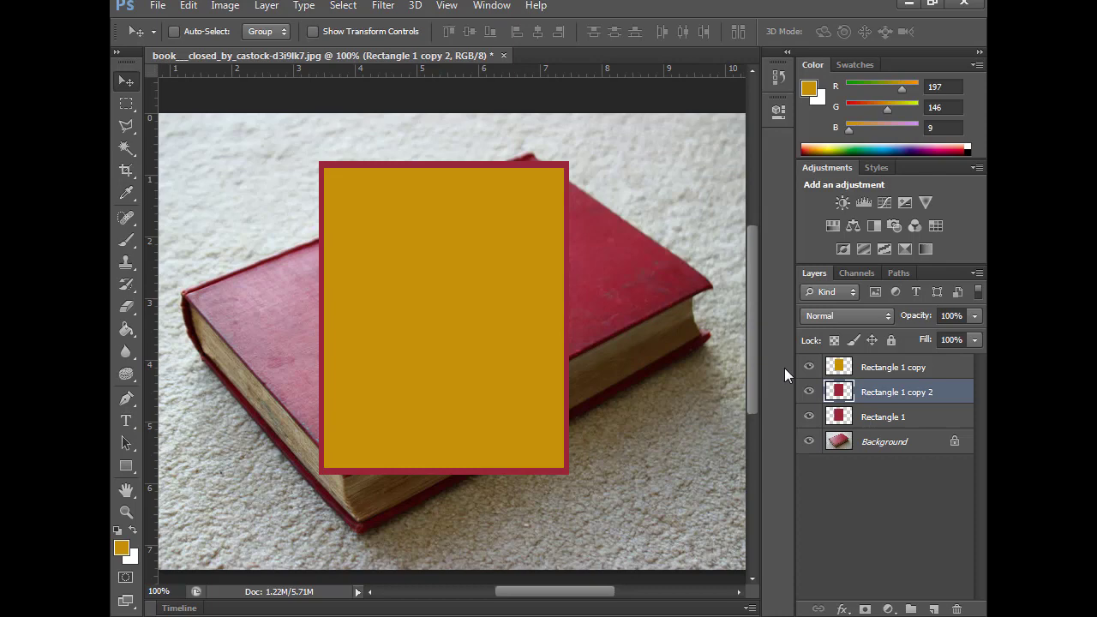
key(alt+BackSpace)
drag(892, 367, 891, 405)
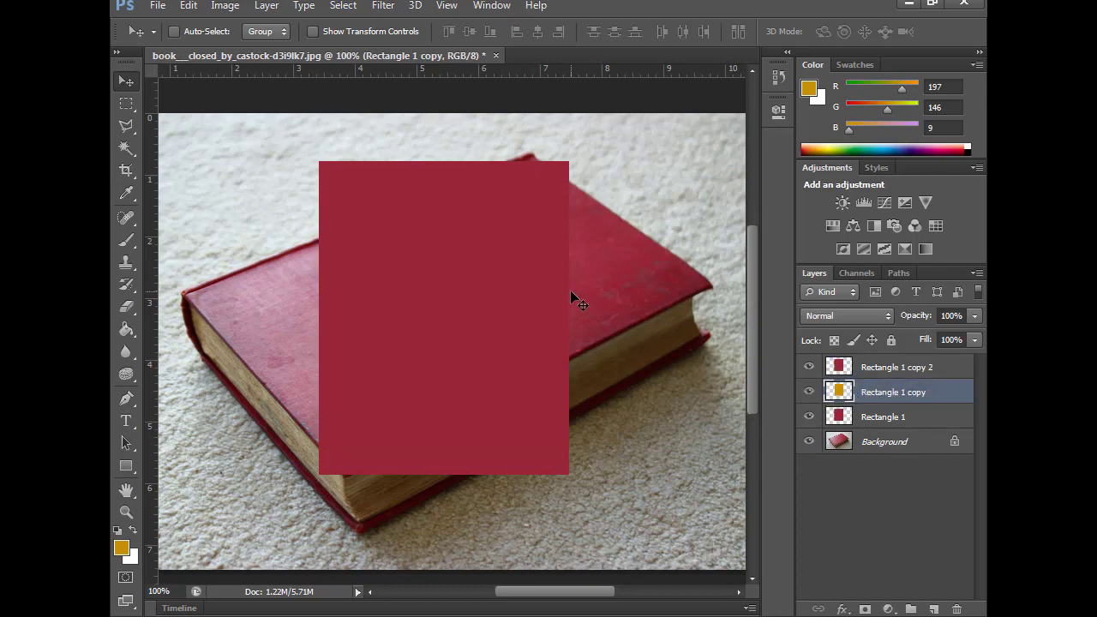
key(ctrl+t)
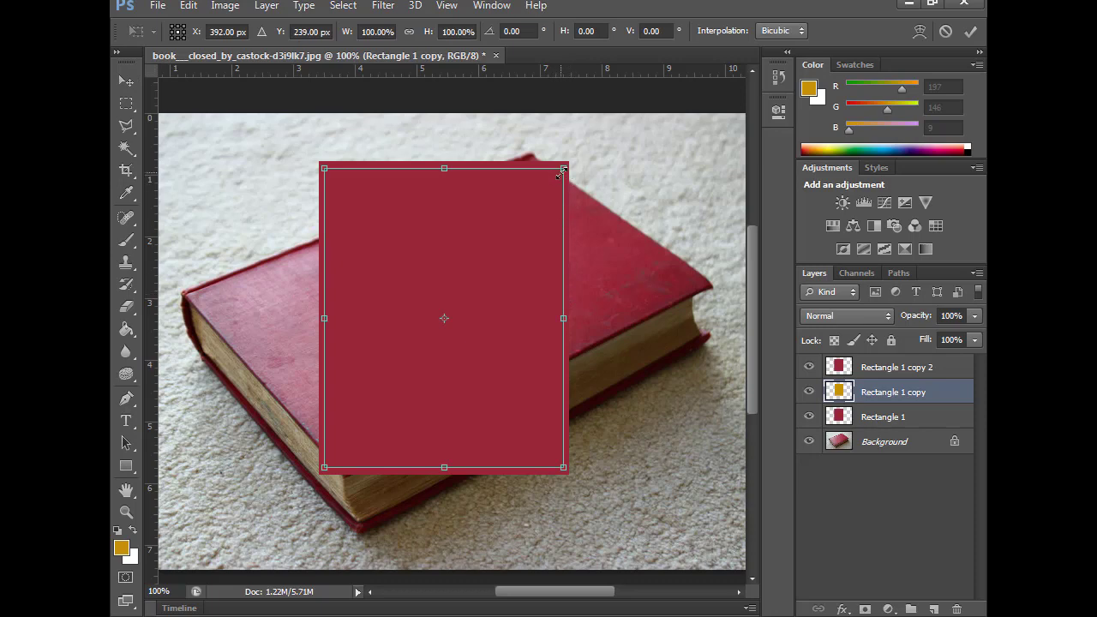
Step: Undo the accidental shrink of the orange rectangle, applying it unchanged
drag(562, 172, 552, 180)
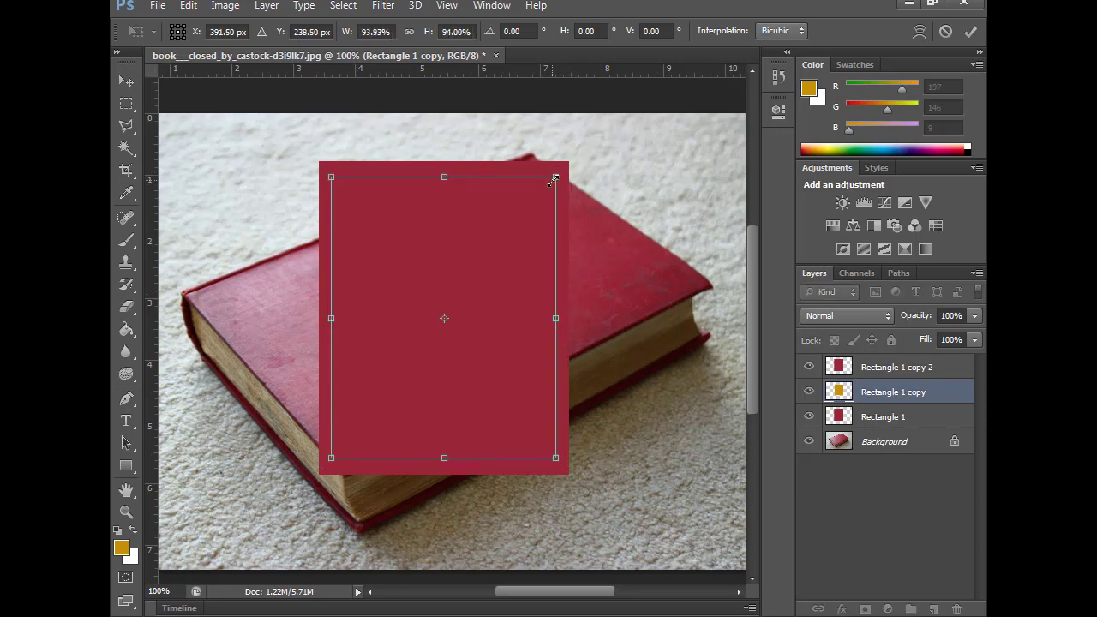
key(ctrl+z)
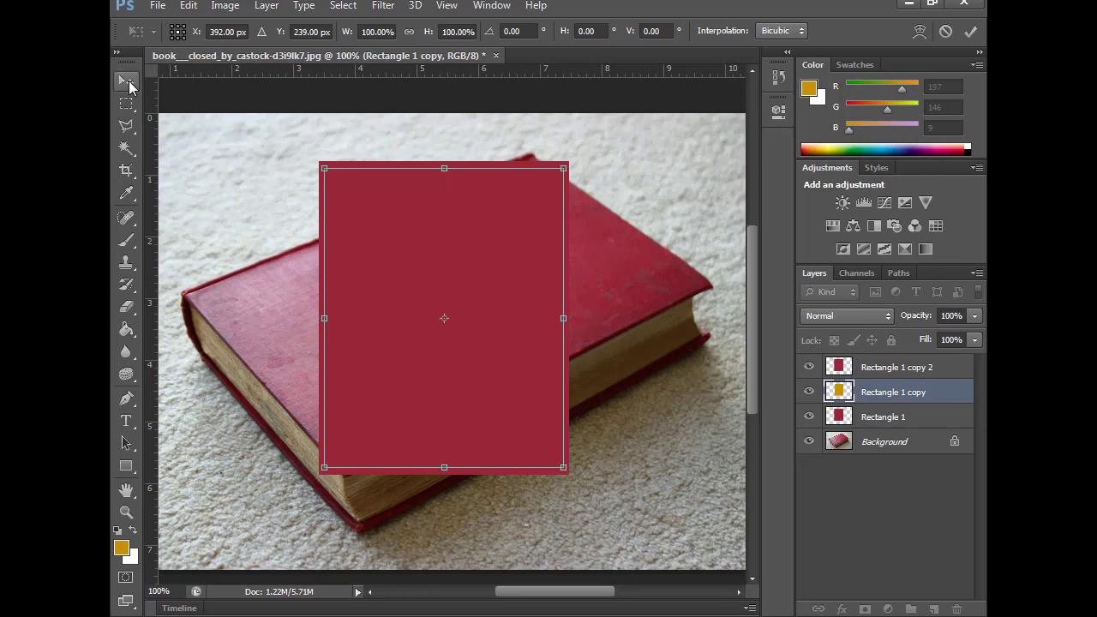
click(126, 80)
click(444, 249)
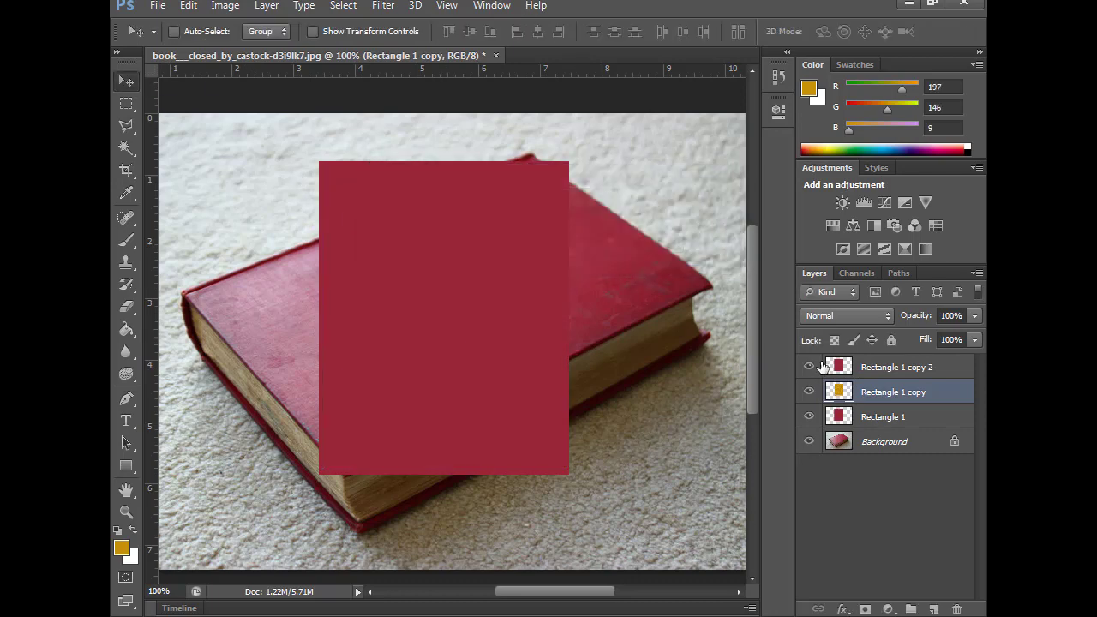
Step: Scale Rectangle 1 copy 2 to about 93%, revealing a thin orange frame line
click(848, 365)
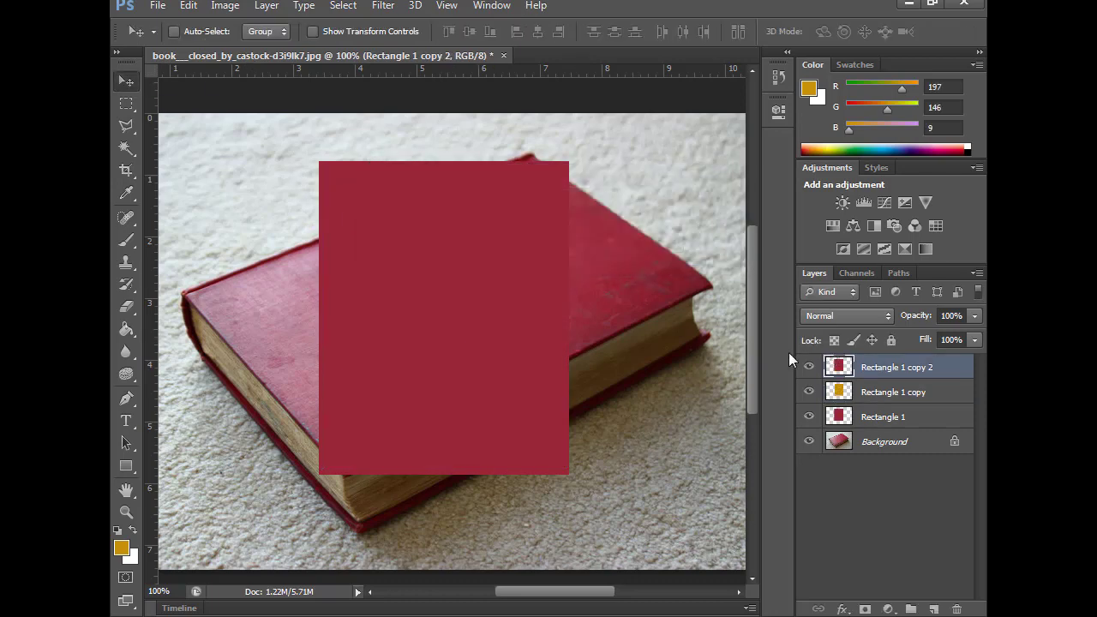
key(ctrl+t)
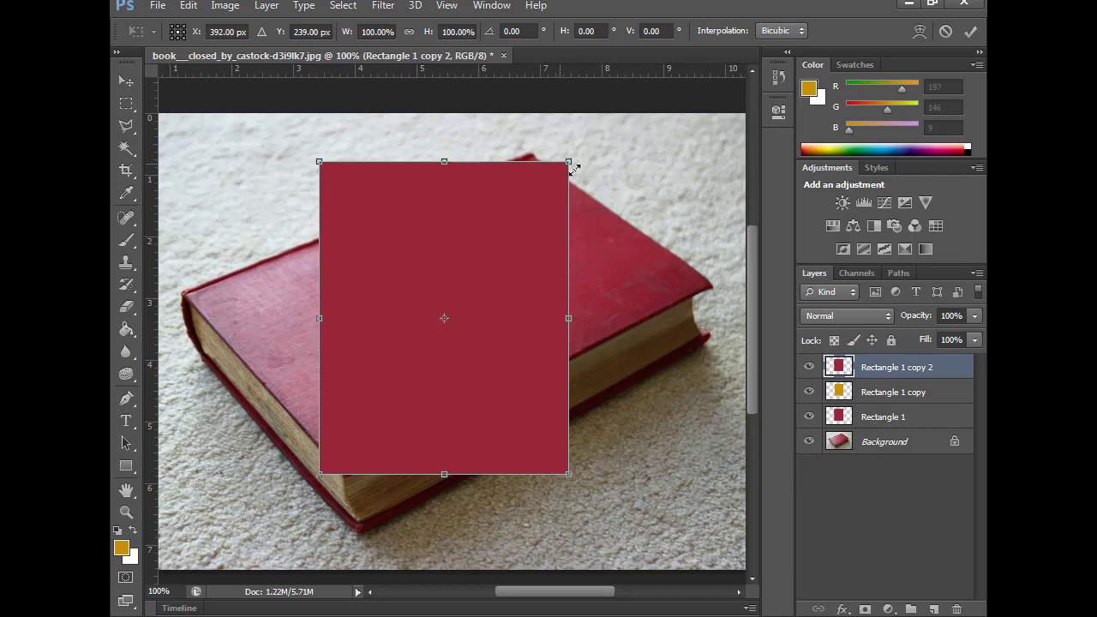
drag(569, 163, 563, 176)
drag(559, 176, 560, 175)
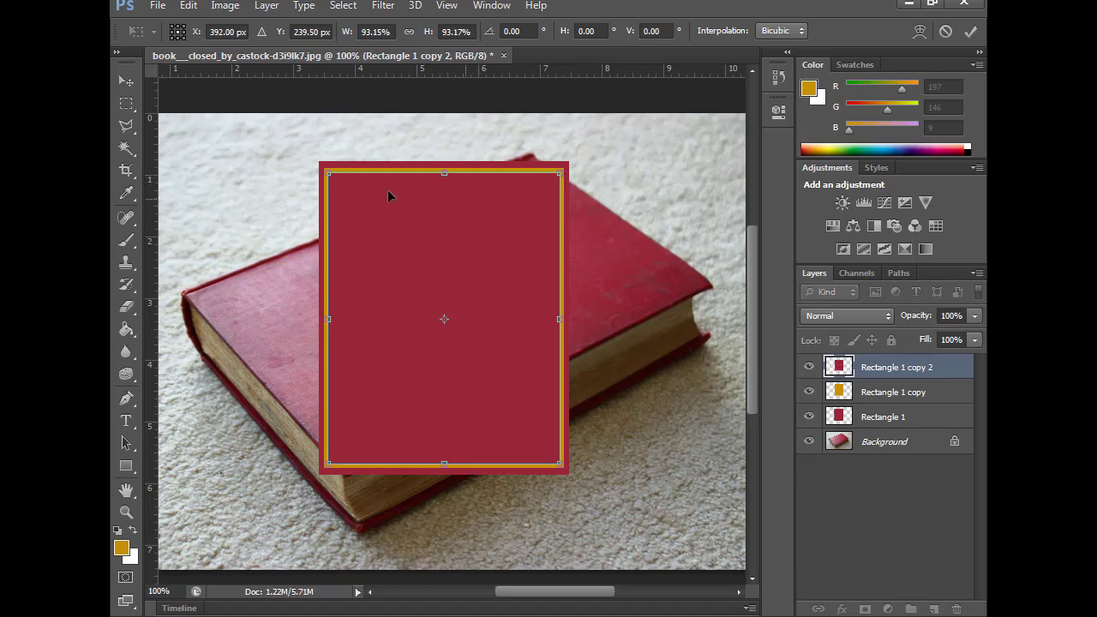
click(125, 82)
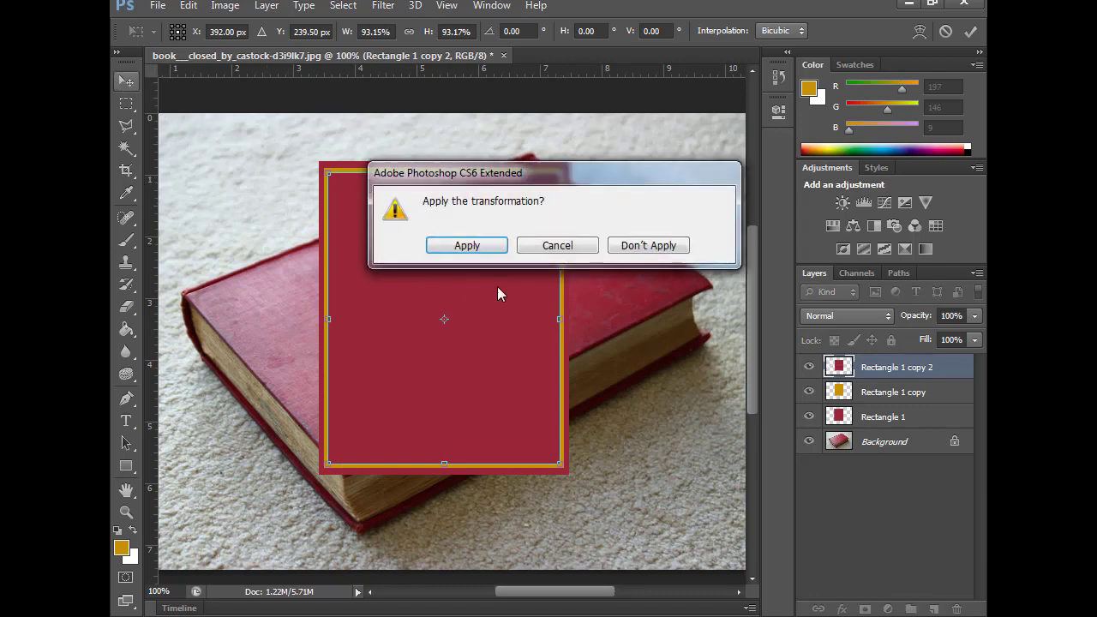
click(470, 246)
click(470, 246)
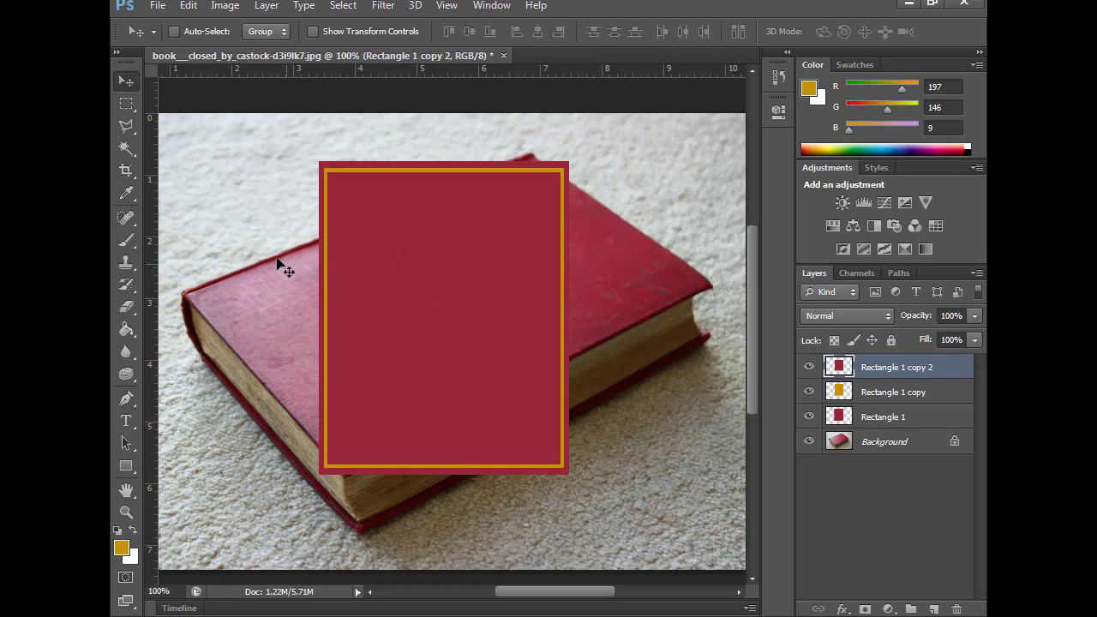
Step: Type the title GRAPHIC on the cover's upper area and move it up-left
click(126, 421)
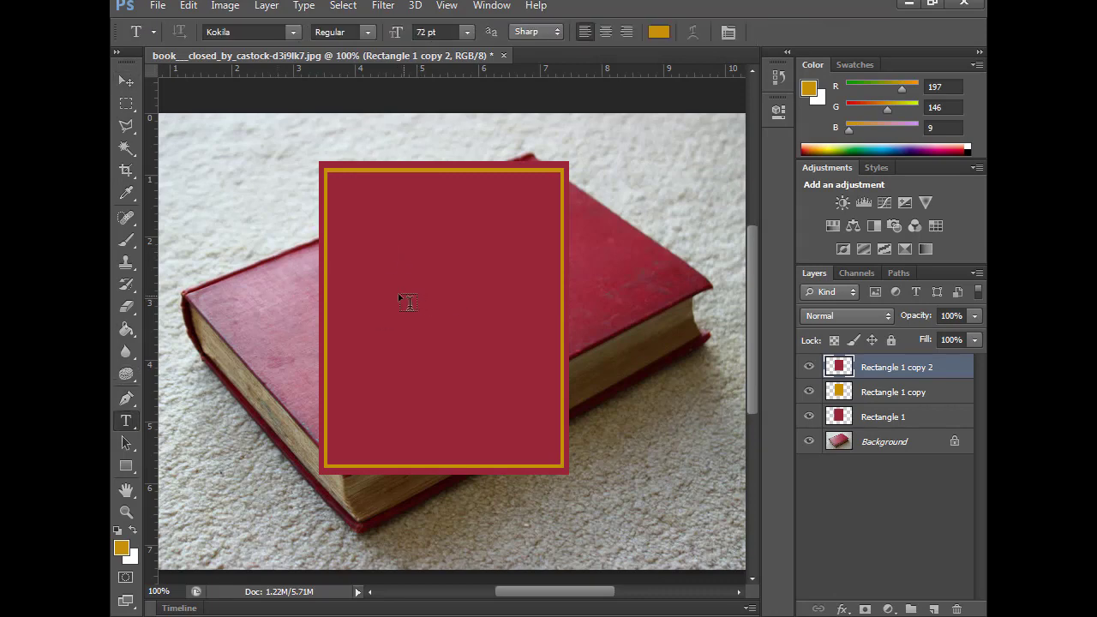
click(379, 273)
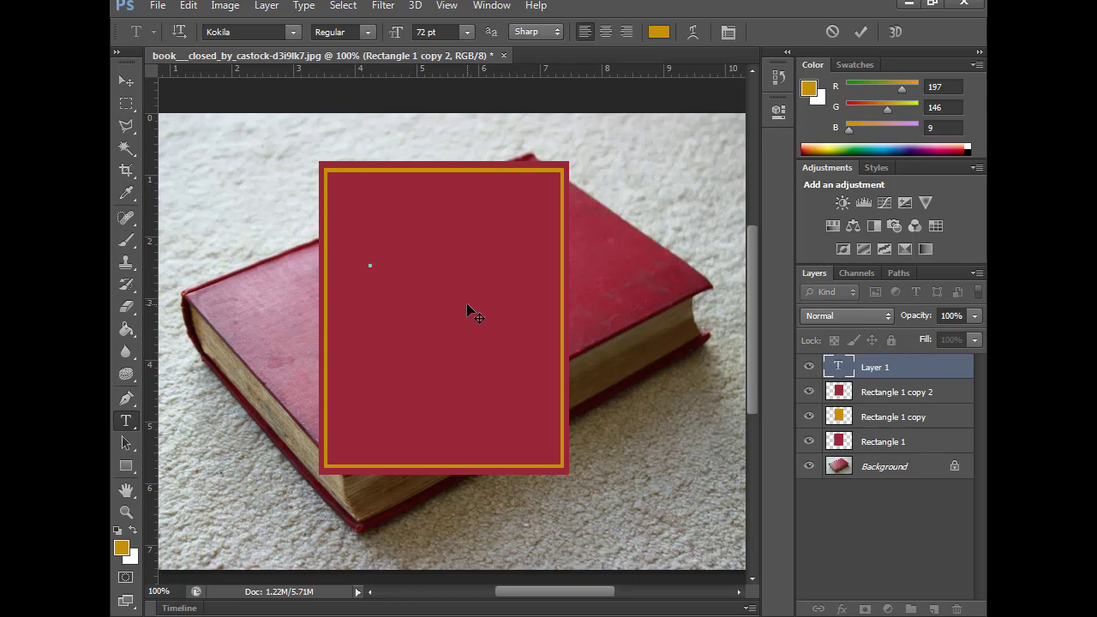
text(grap)
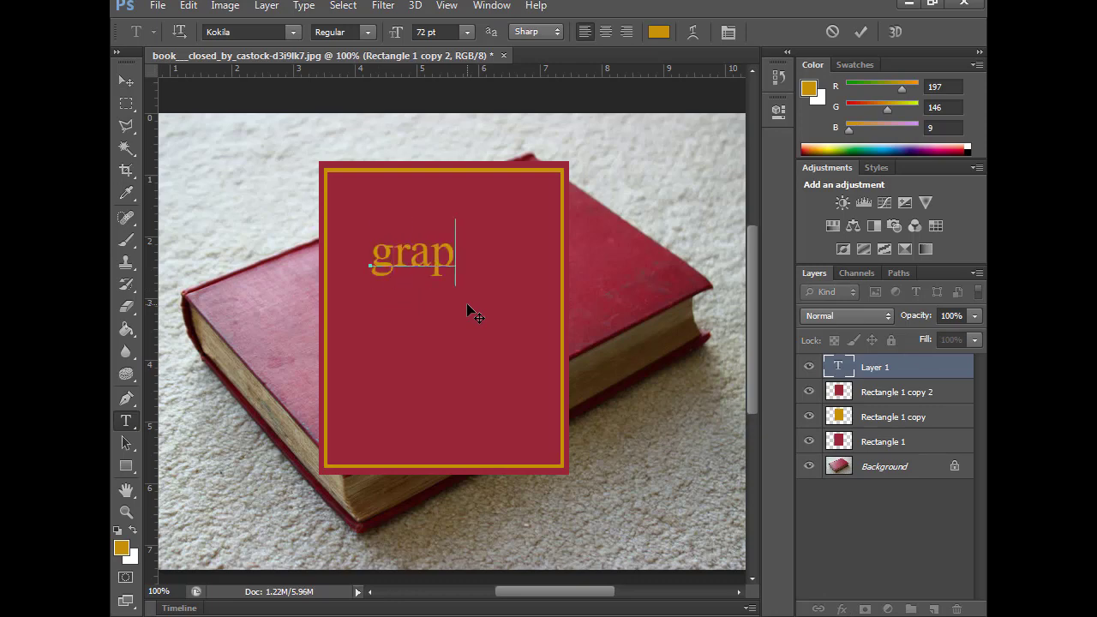
text(hic)
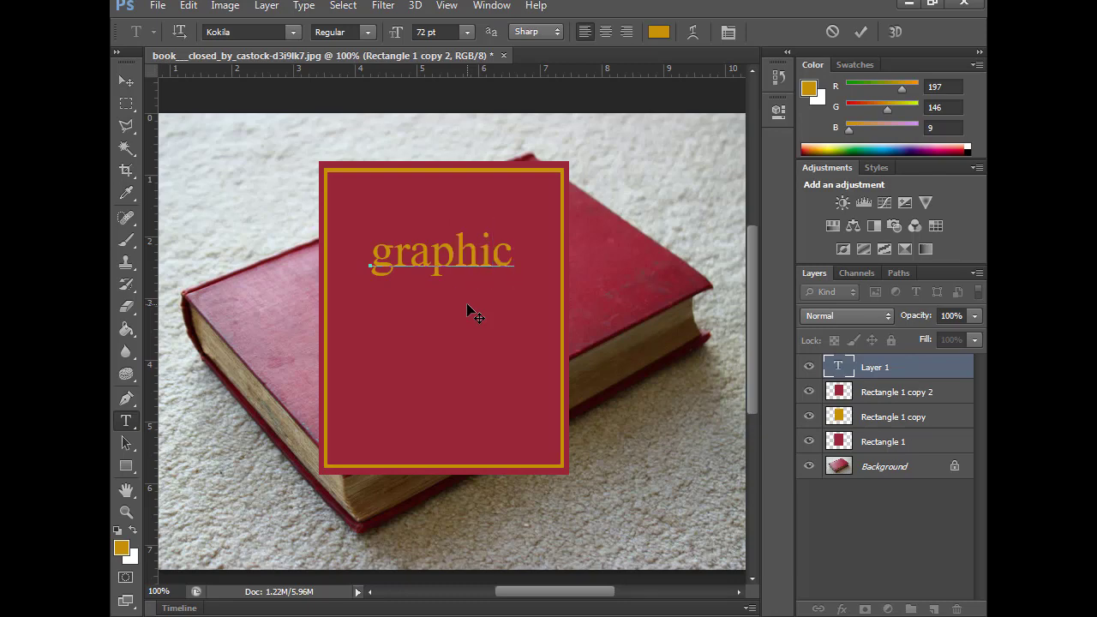
key(BackSpace)
key(BackSpace)
key(BackSpace)
key(BackSpace)
key(BackSpace)
key(BackSpace)
key(BackSpace)
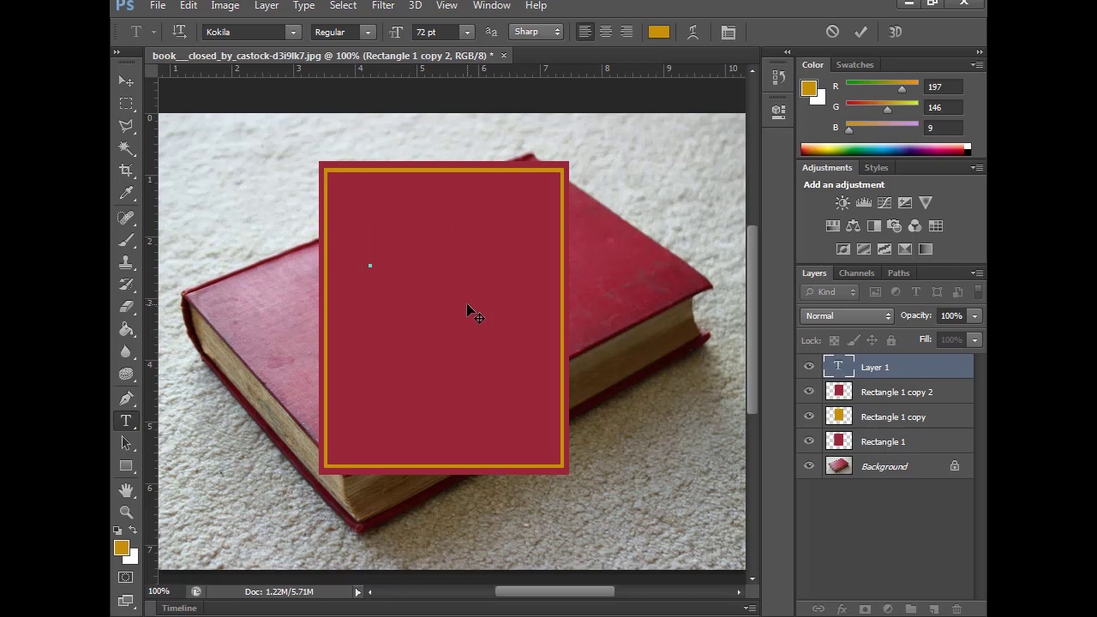
text(G)
text(RAPHIC)
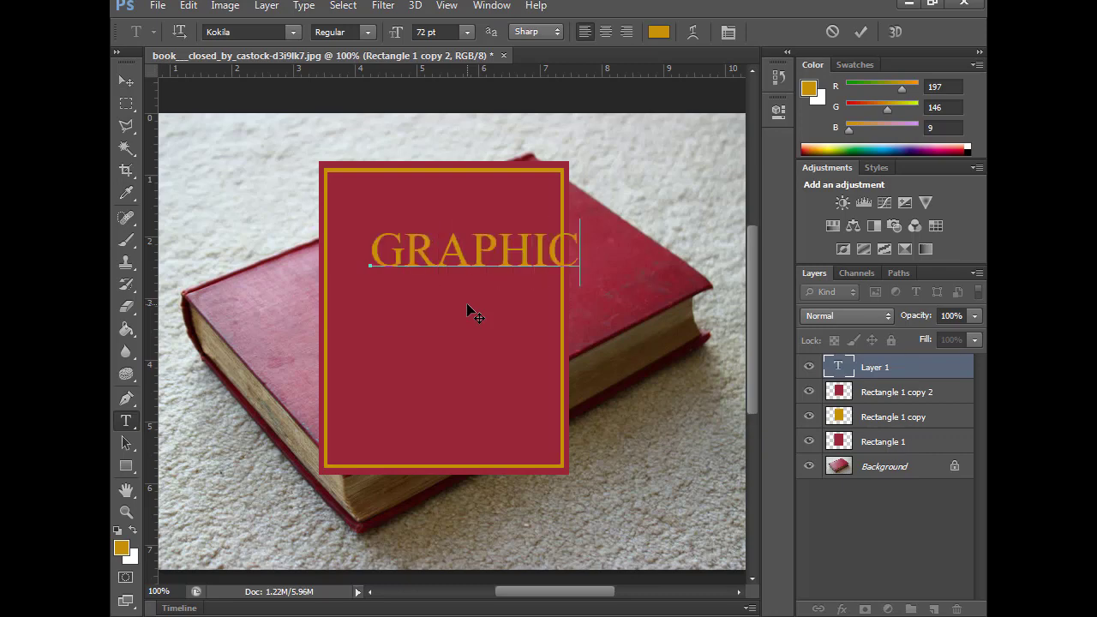
click(136, 80)
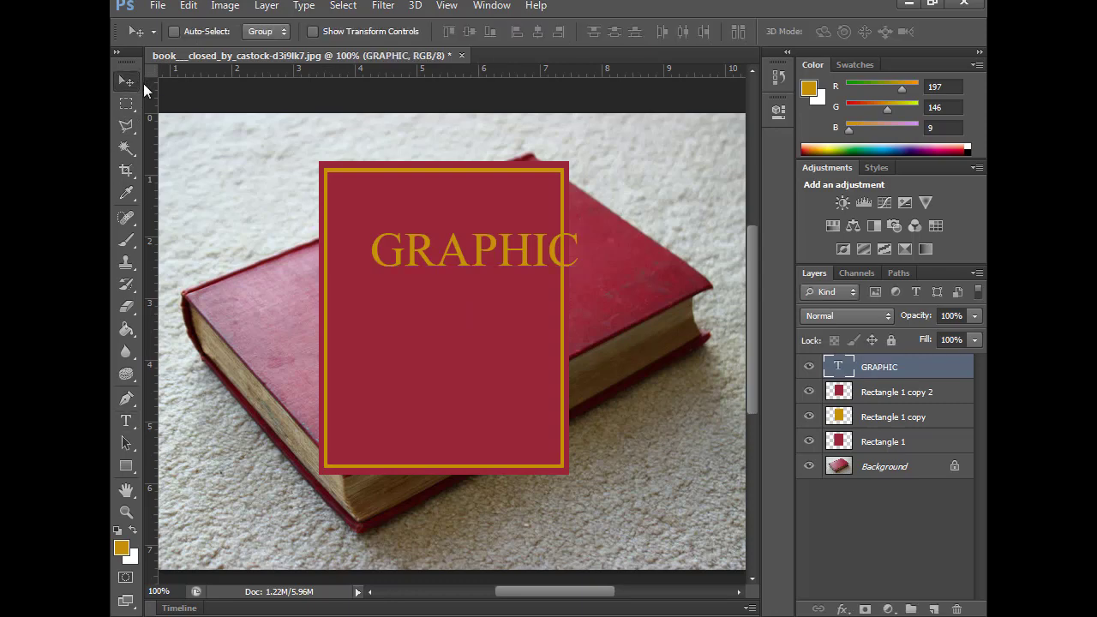
drag(454, 264, 423, 245)
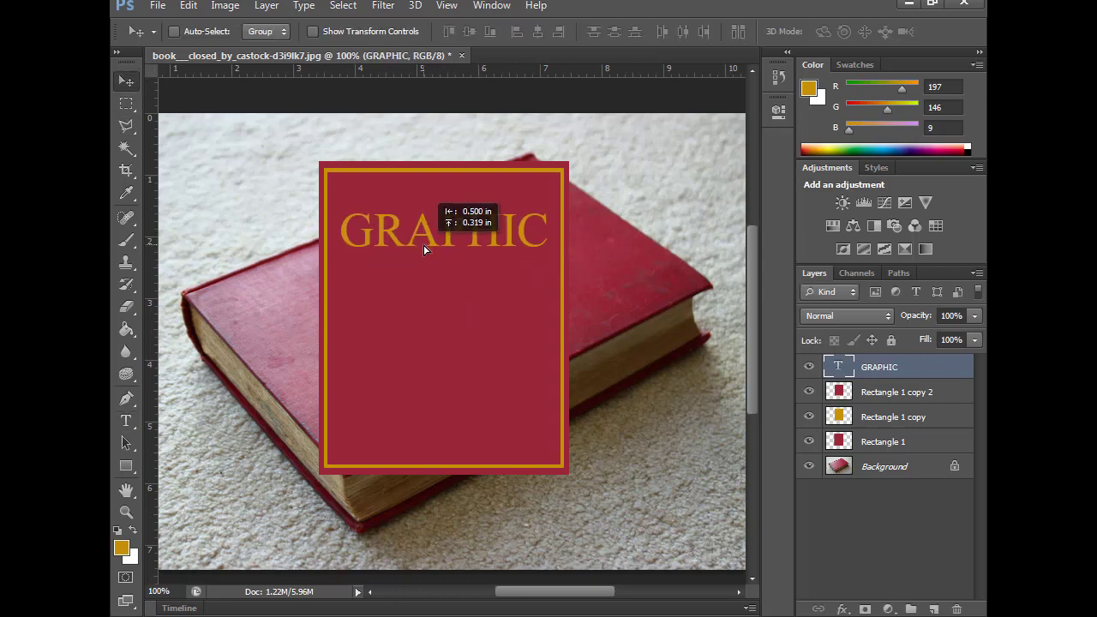
Step: Change the GRAPHIC text's font to Source Sans Pro Black
double_click(837, 365)
click(293, 33)
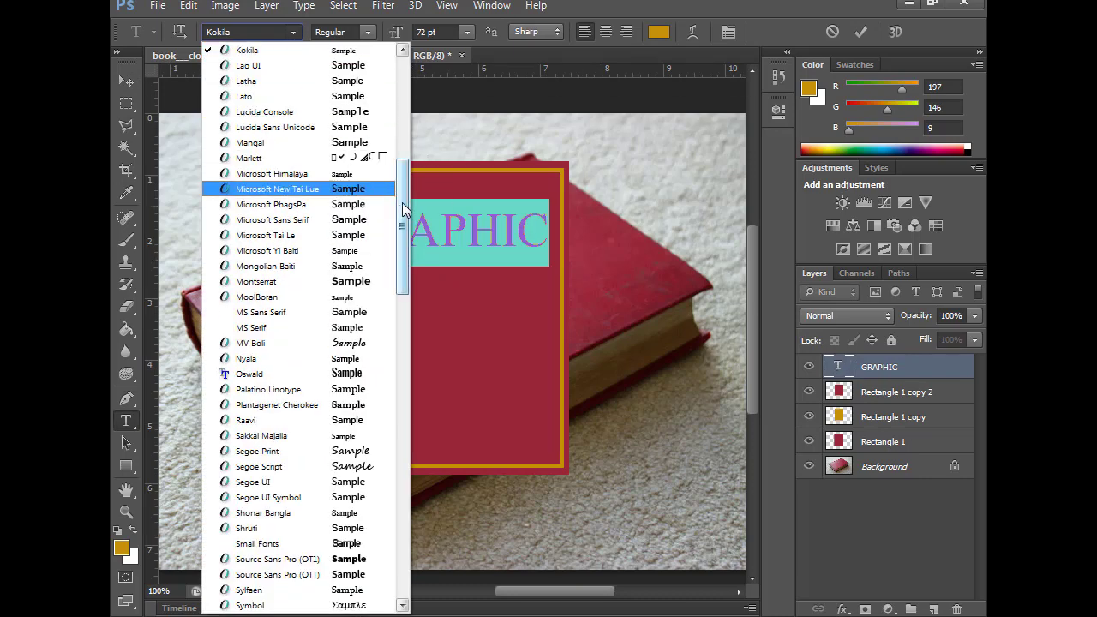
click(361, 553)
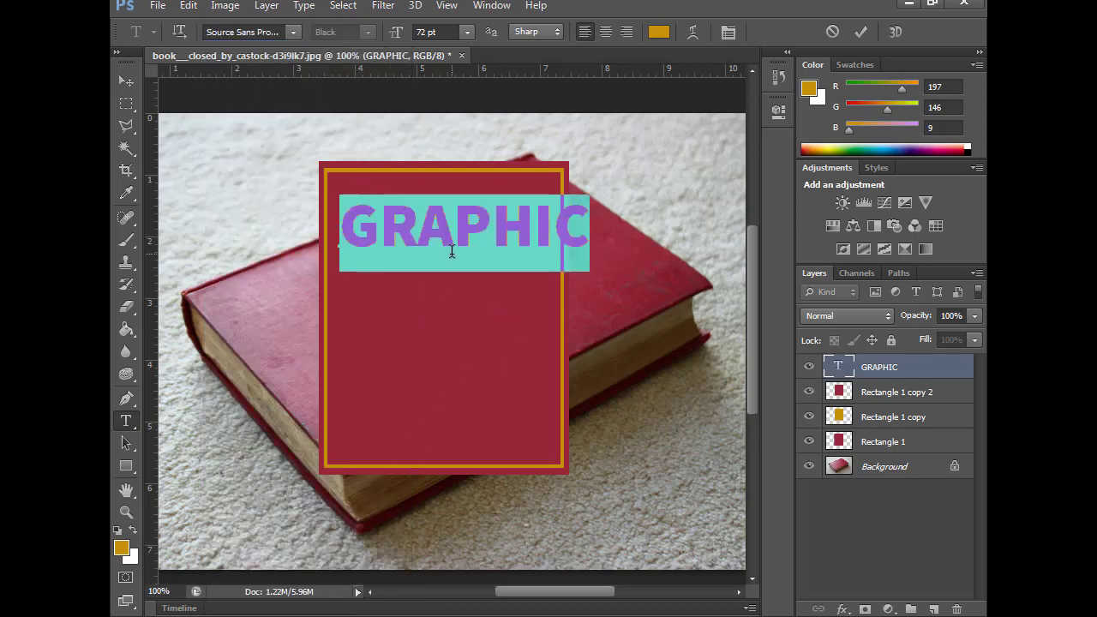
click(121, 82)
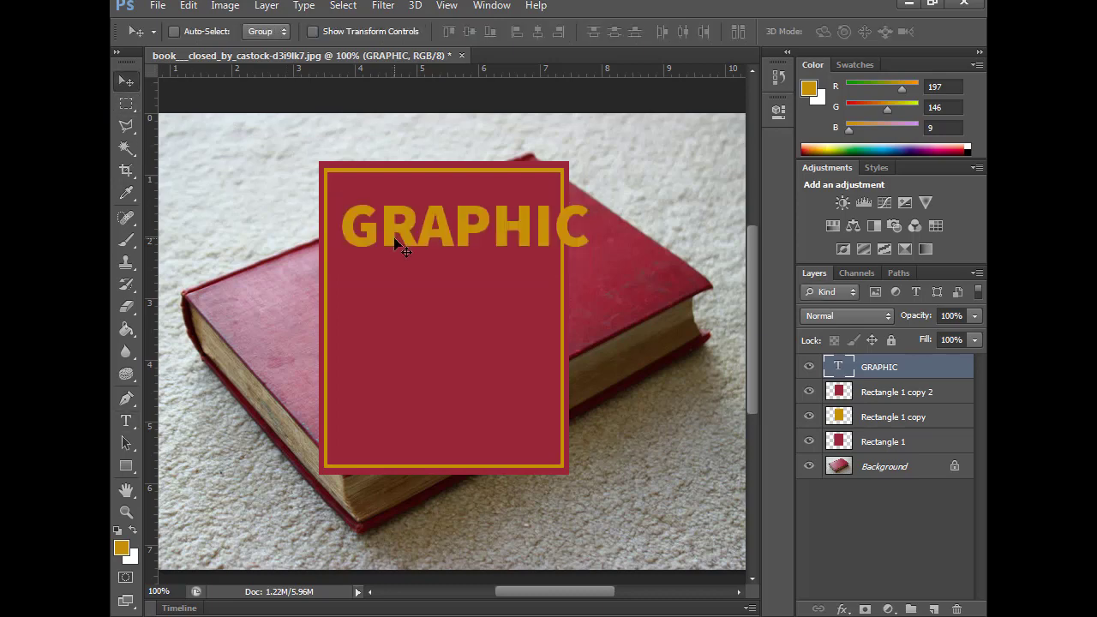
Step: Scale GRAPHIC to about 83% × 70% and fit it inside the cover's top border
key(ctrl+t)
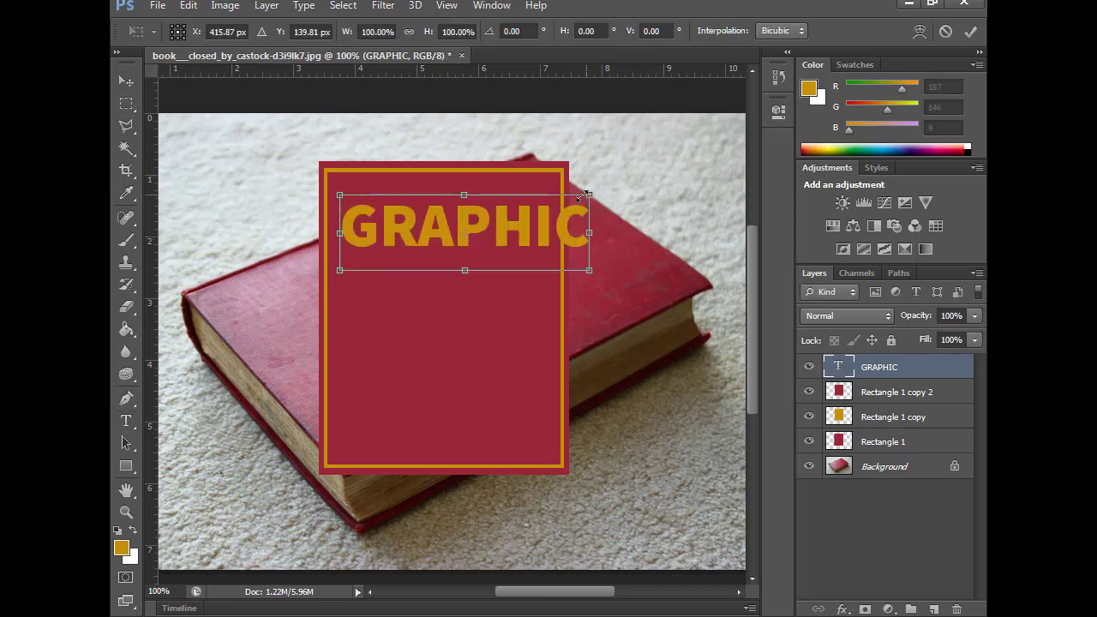
drag(583, 196, 554, 208)
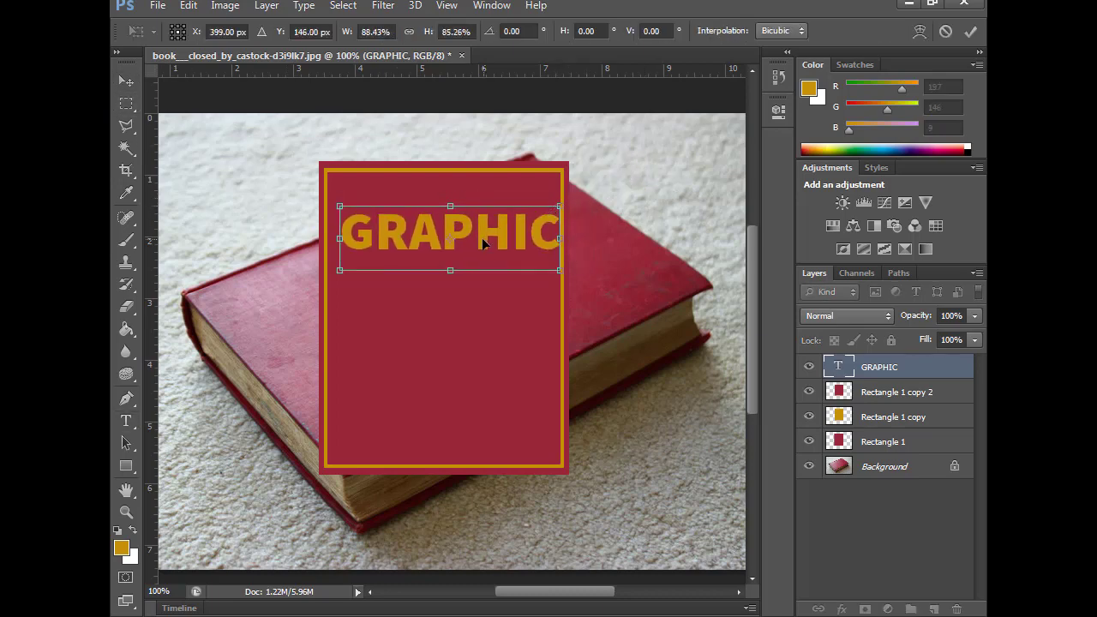
drag(483, 243, 478, 221)
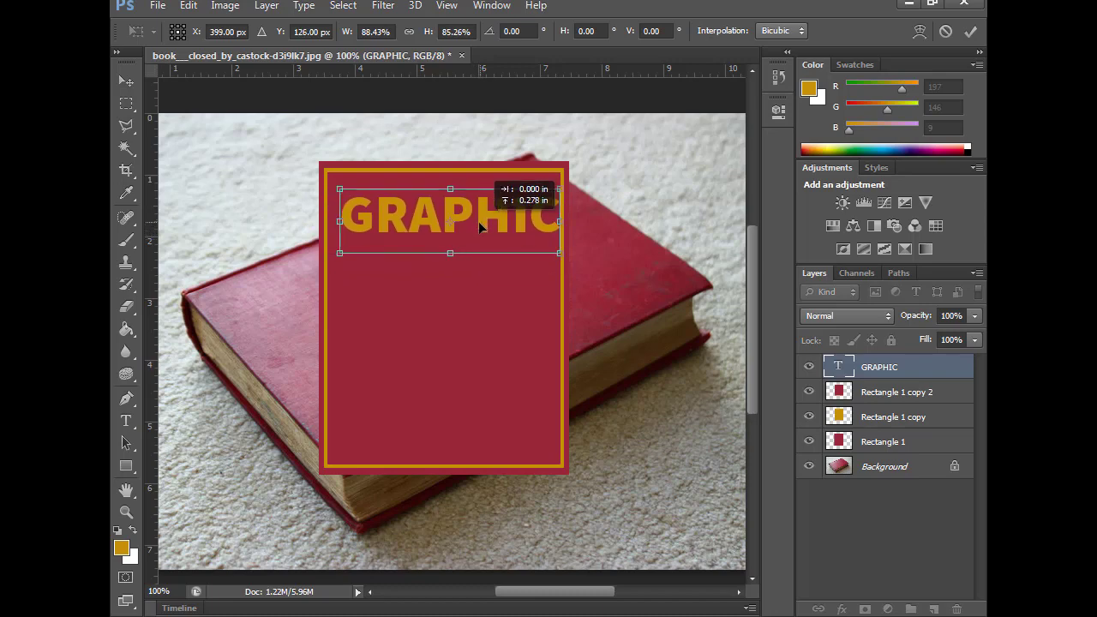
drag(559, 188, 540, 206)
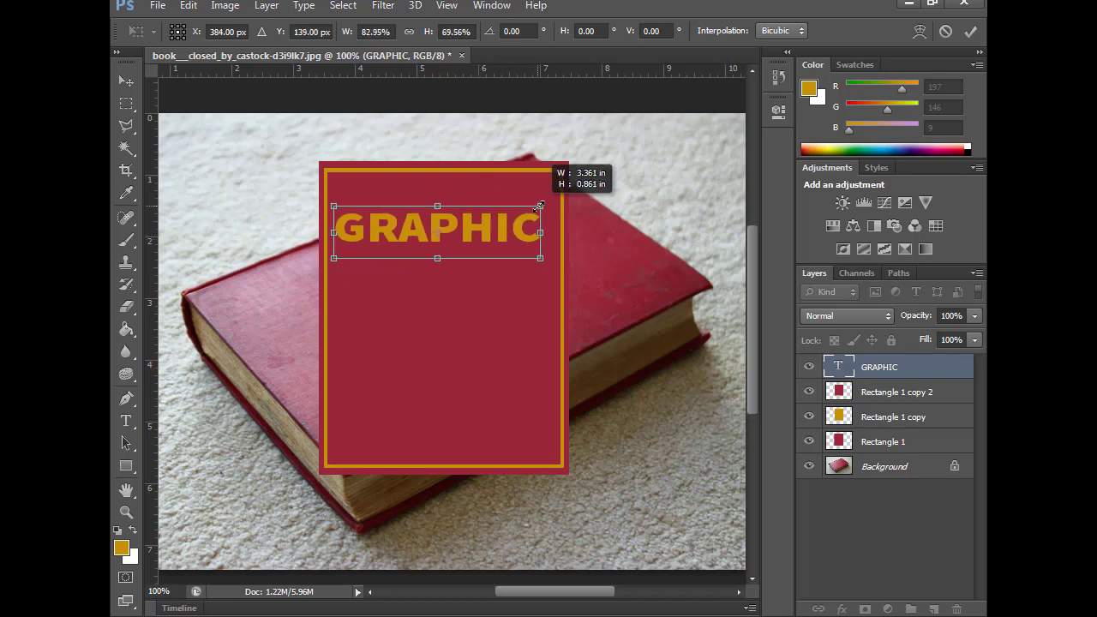
drag(473, 238, 480, 237)
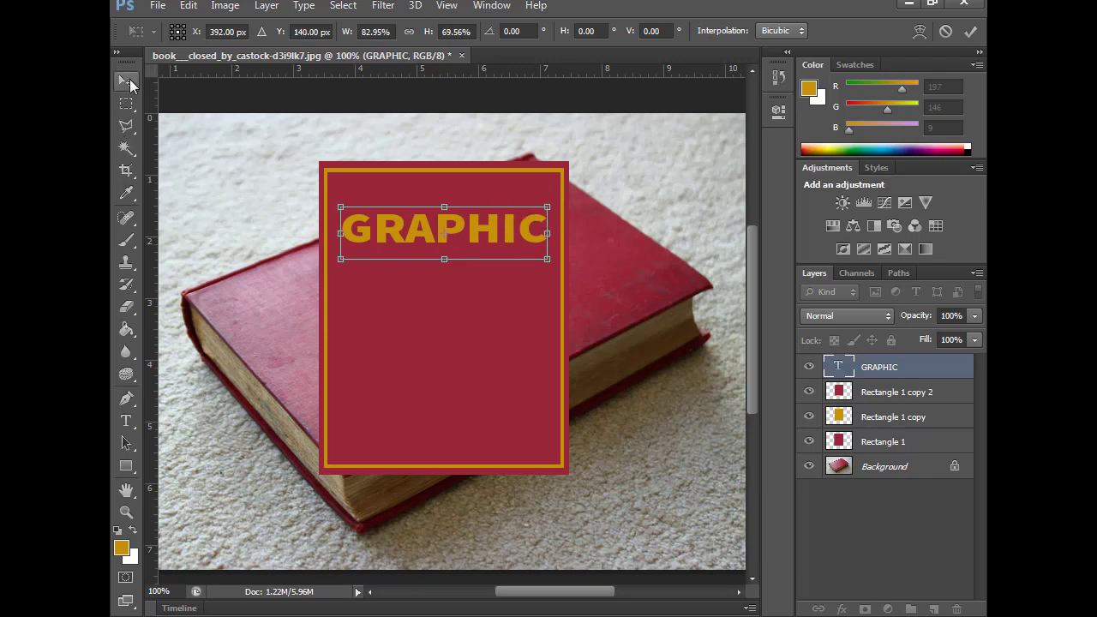
click(128, 83)
click(501, 244)
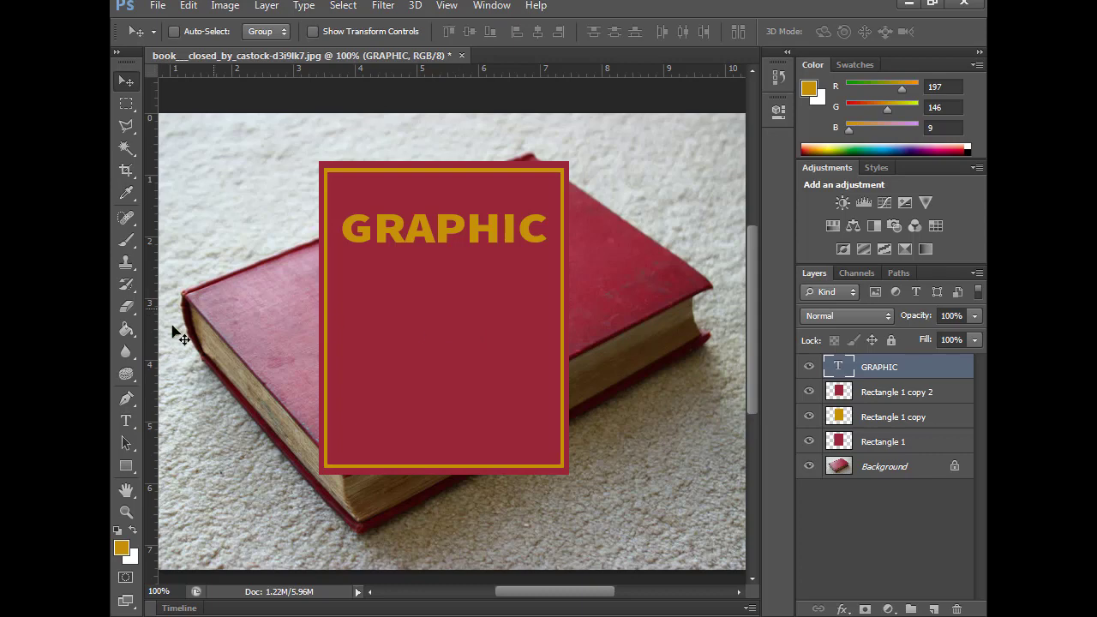
click(126, 420)
Step: Add MASTER text scaled to about 72.6% × 62.8%, right-aligned beneath GRAPHIC
click(405, 373)
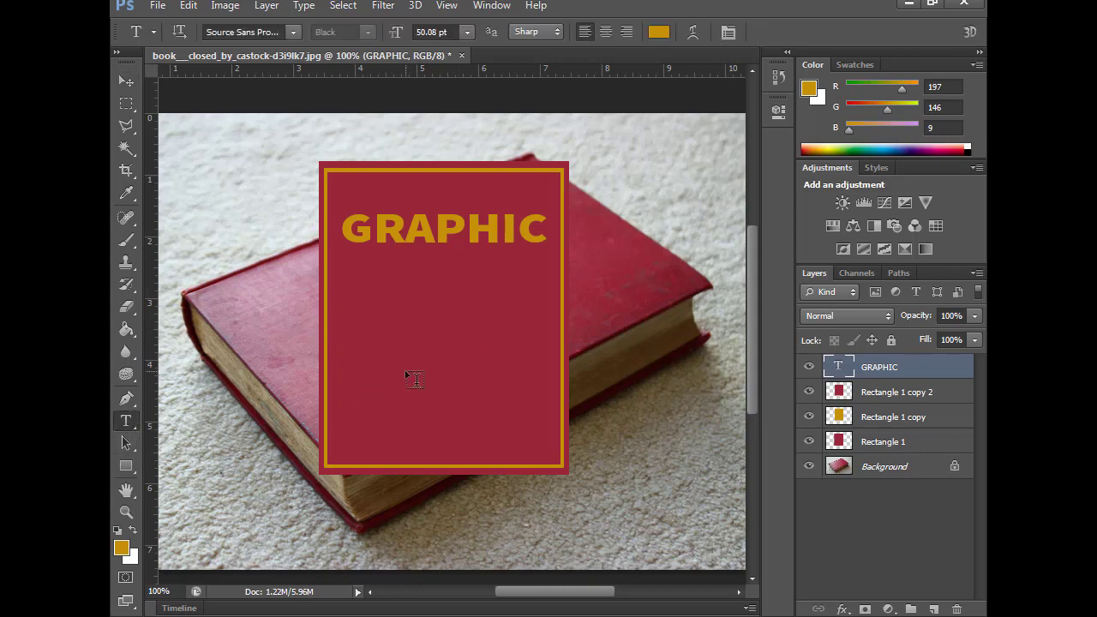
text(M)
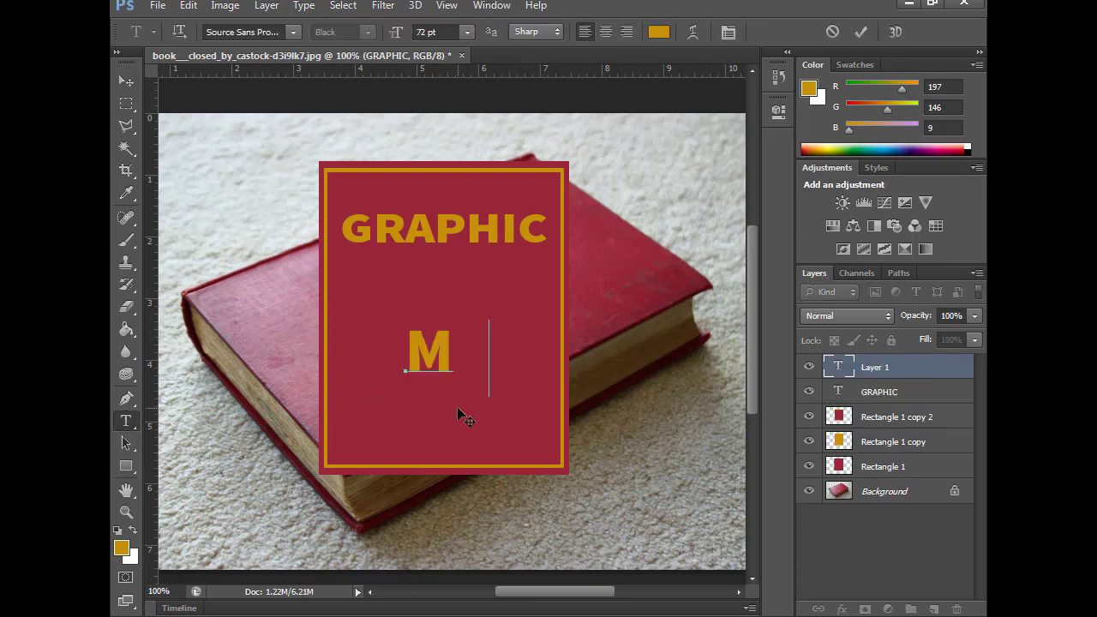
text(ASTER)
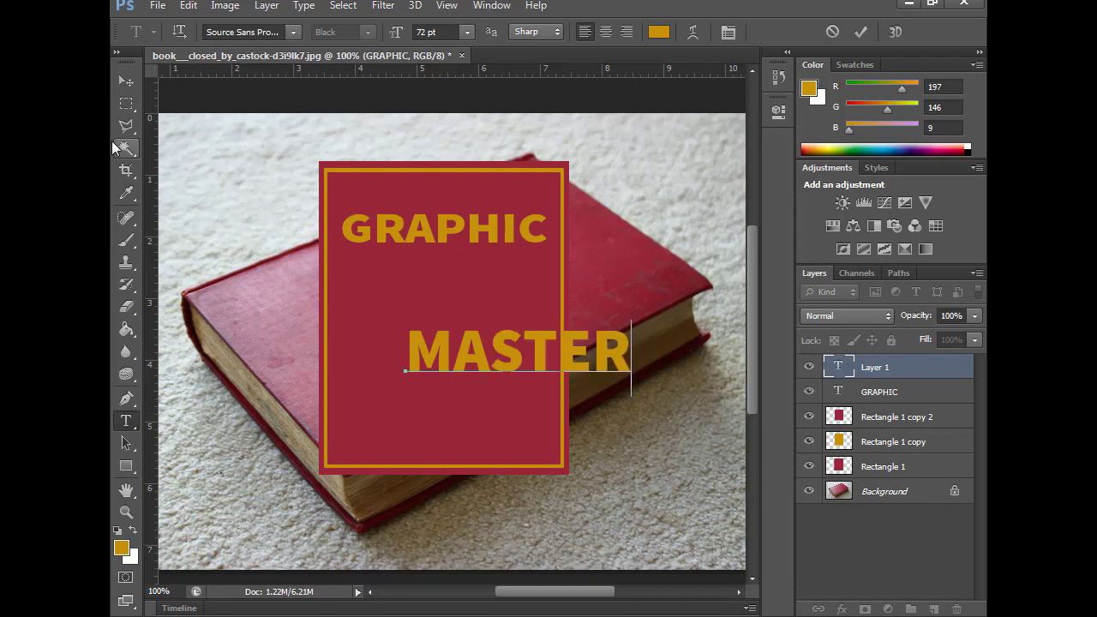
click(125, 80)
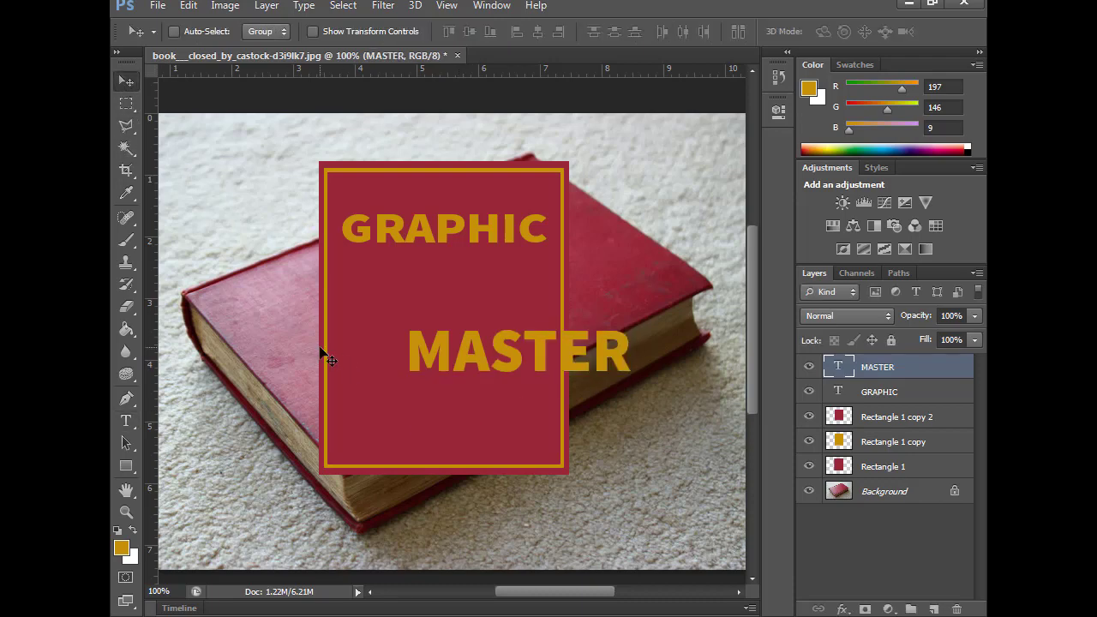
key(ctrl+t)
mouse_move(619, 322)
mouse_down()
mouse_move(557, 351)
mouse_move(514, 258)
mouse_move(513, 272)
mouse_move(500, 273)
mouse_up()
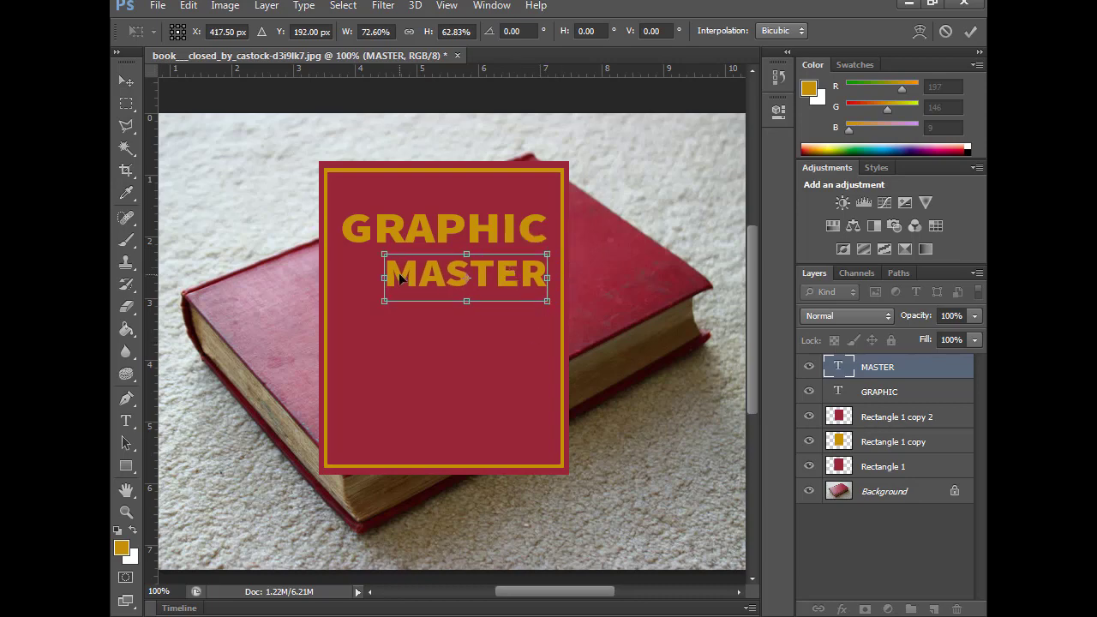
click(133, 86)
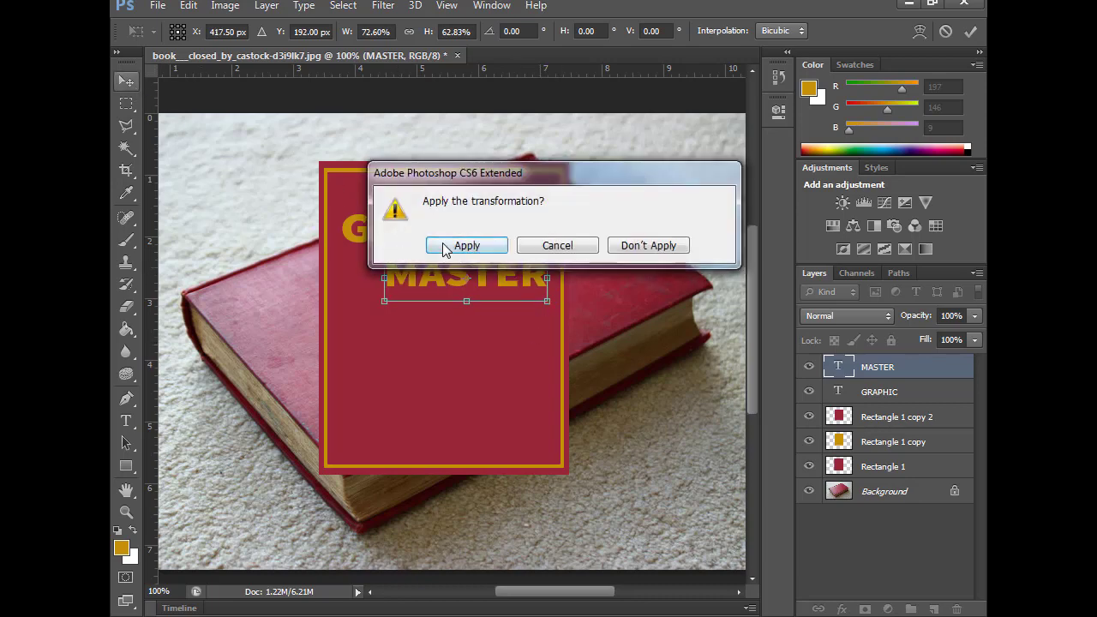
click(446, 246)
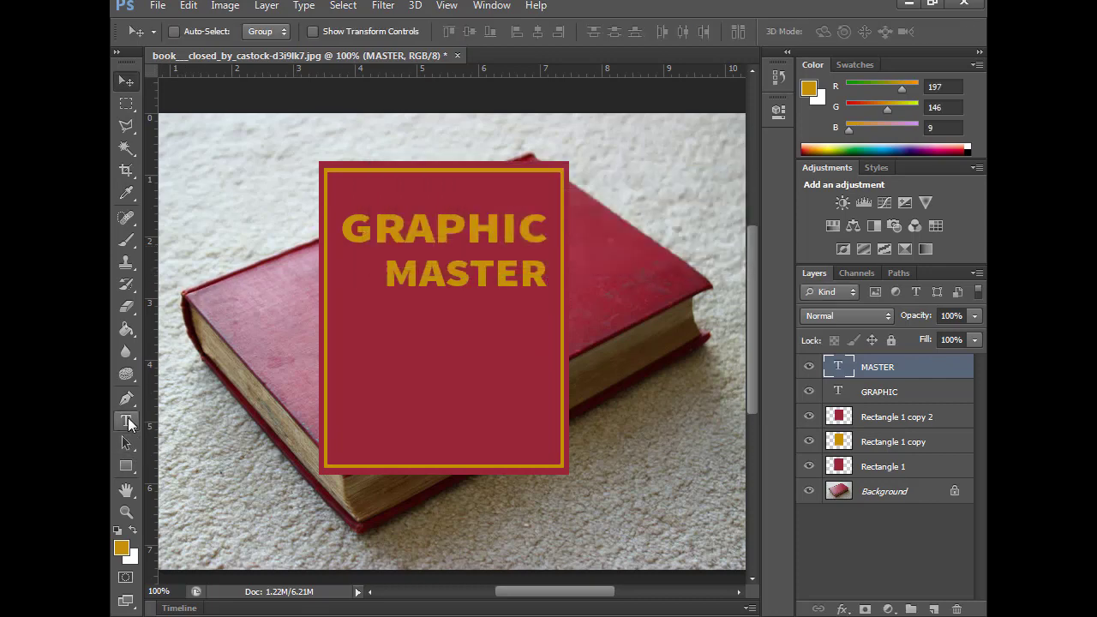
Step: Draw 3 px underlines beneath GRAPHIC (240 px) and MASTER (192 px) with the Line Tool
click(129, 473)
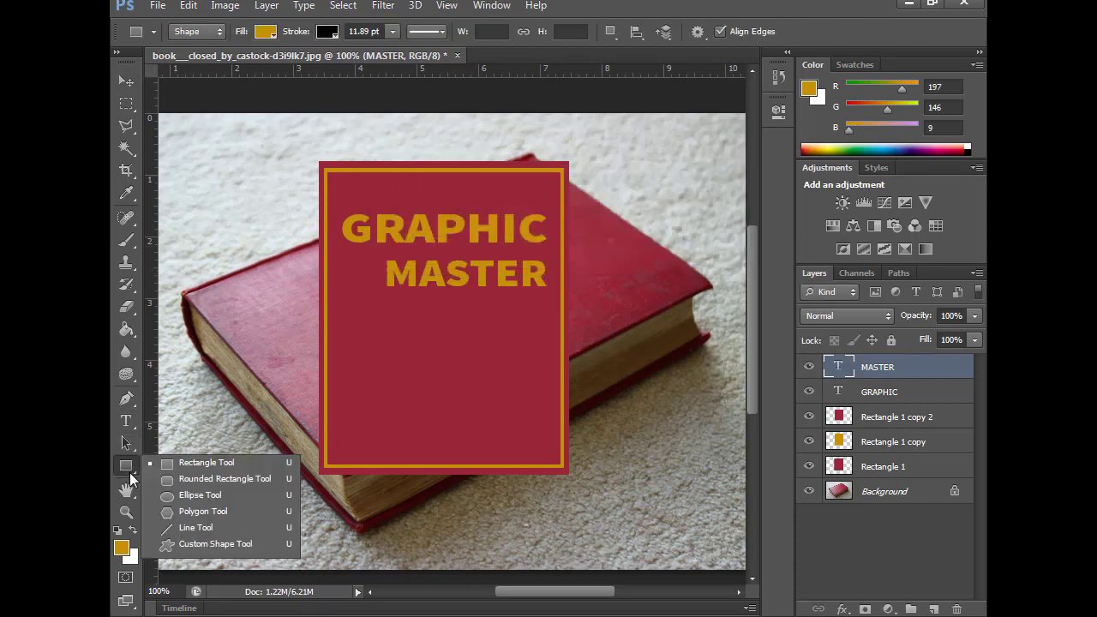
click(195, 529)
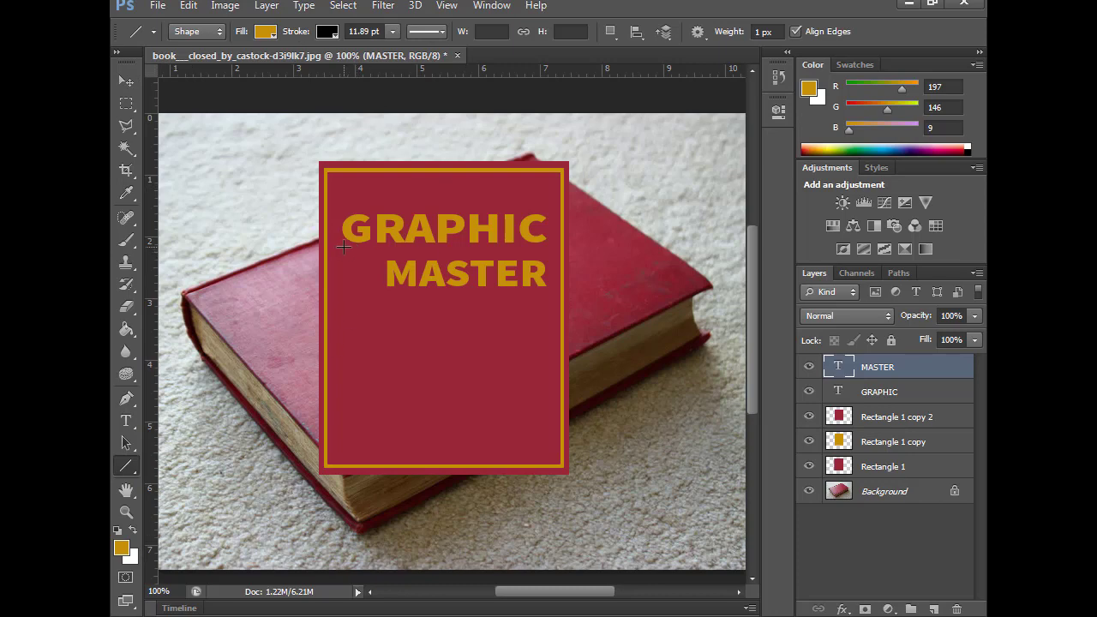
drag(343, 250, 549, 246)
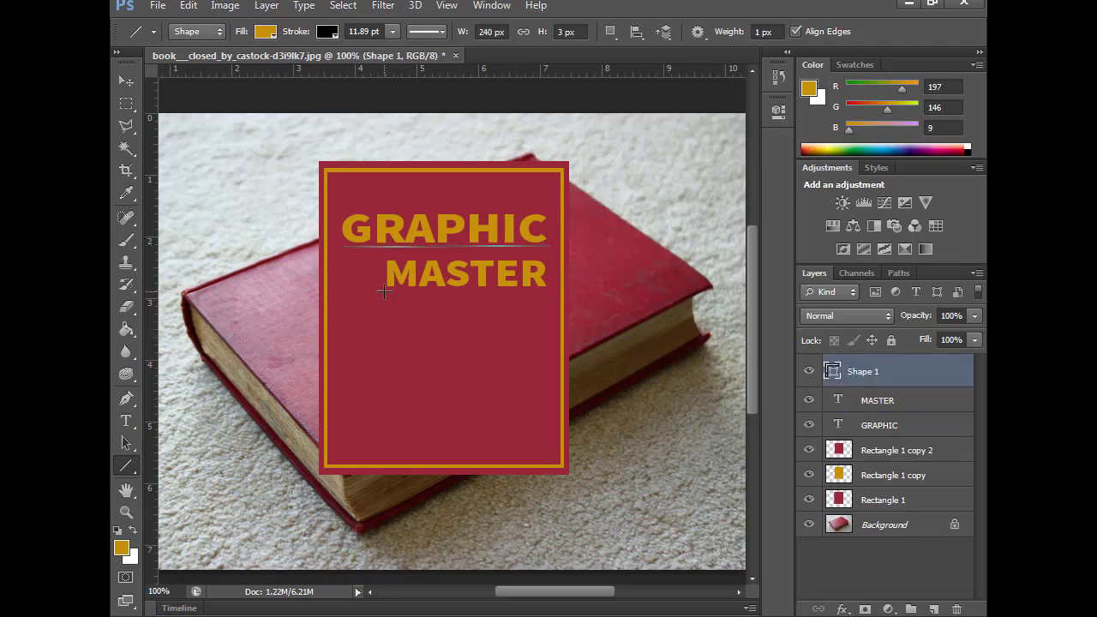
drag(385, 293, 546, 295)
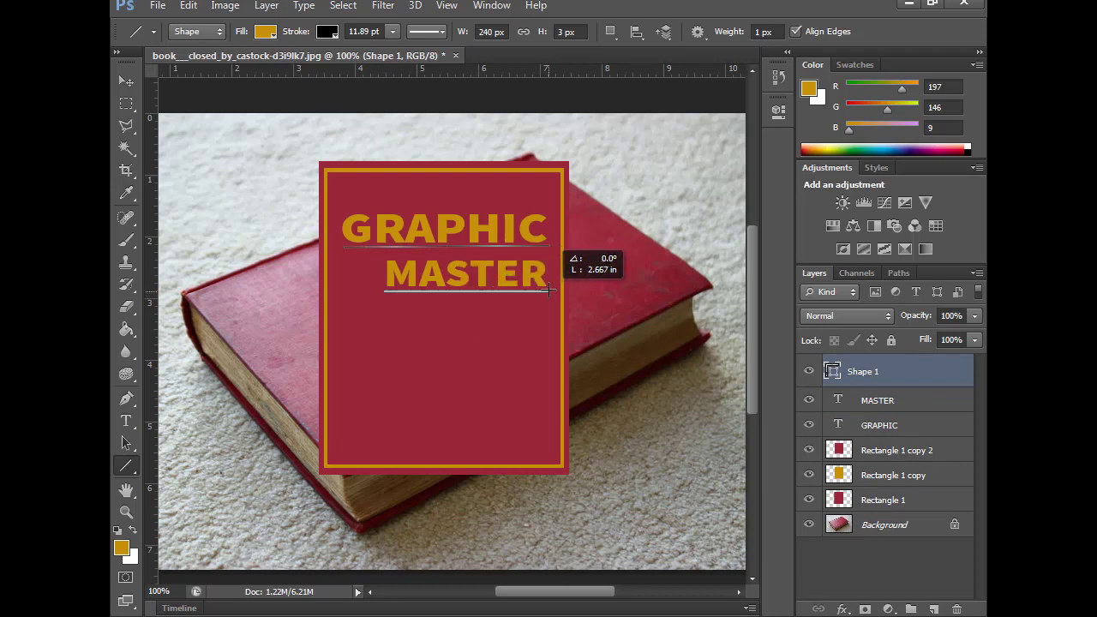
drag(547, 295, 549, 292)
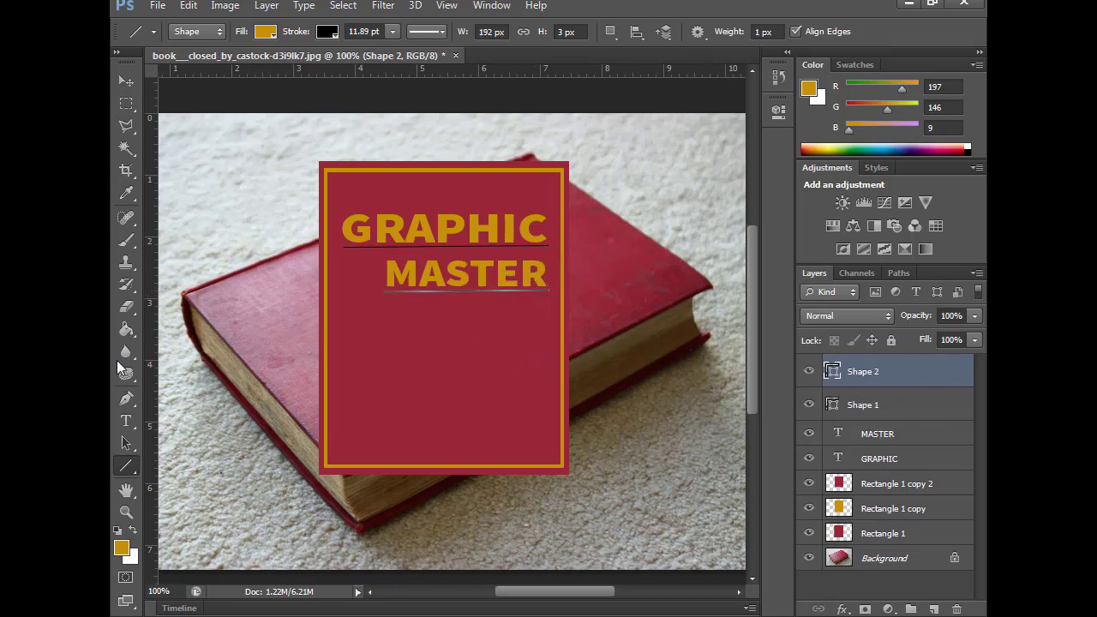
click(126, 421)
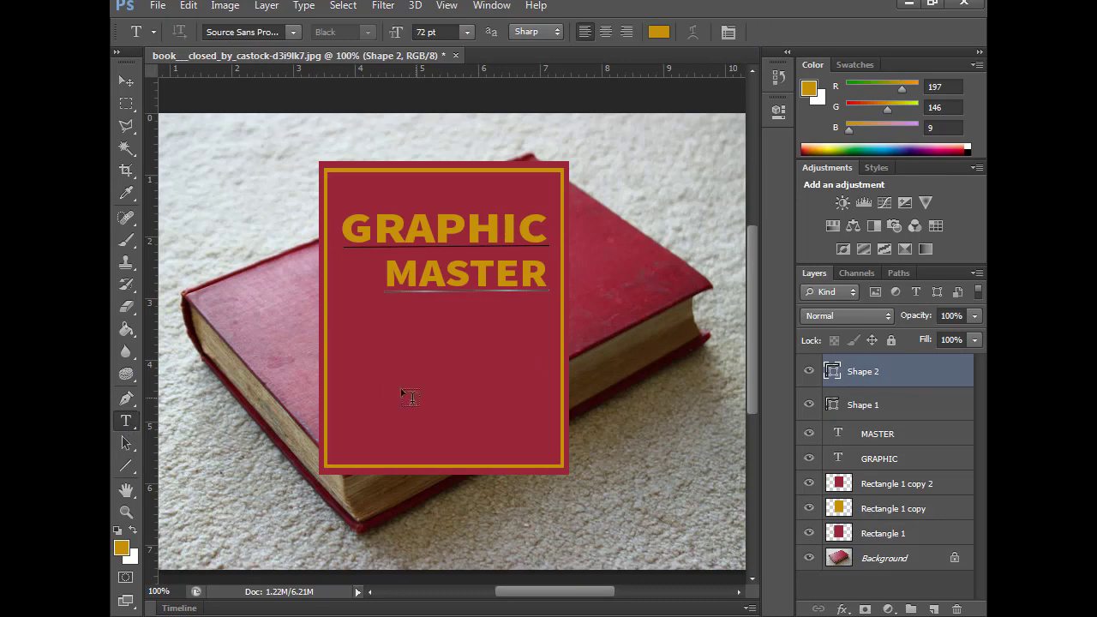
Step: Type the subtitle BOOK OF GRAPHIC ART lower on the cover
click(343, 375)
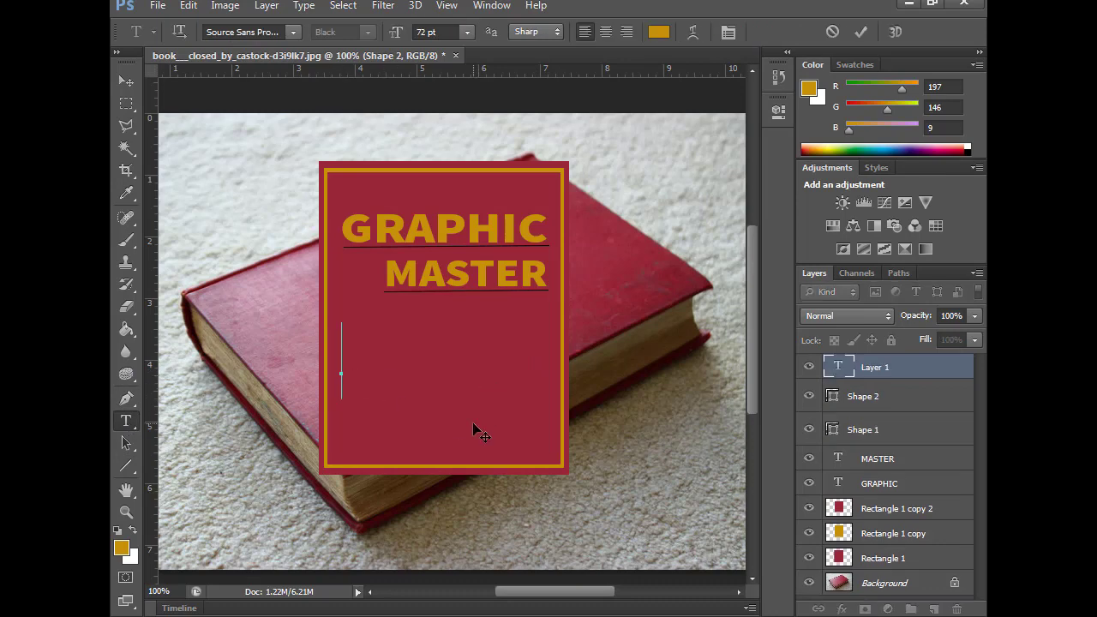
text(B)
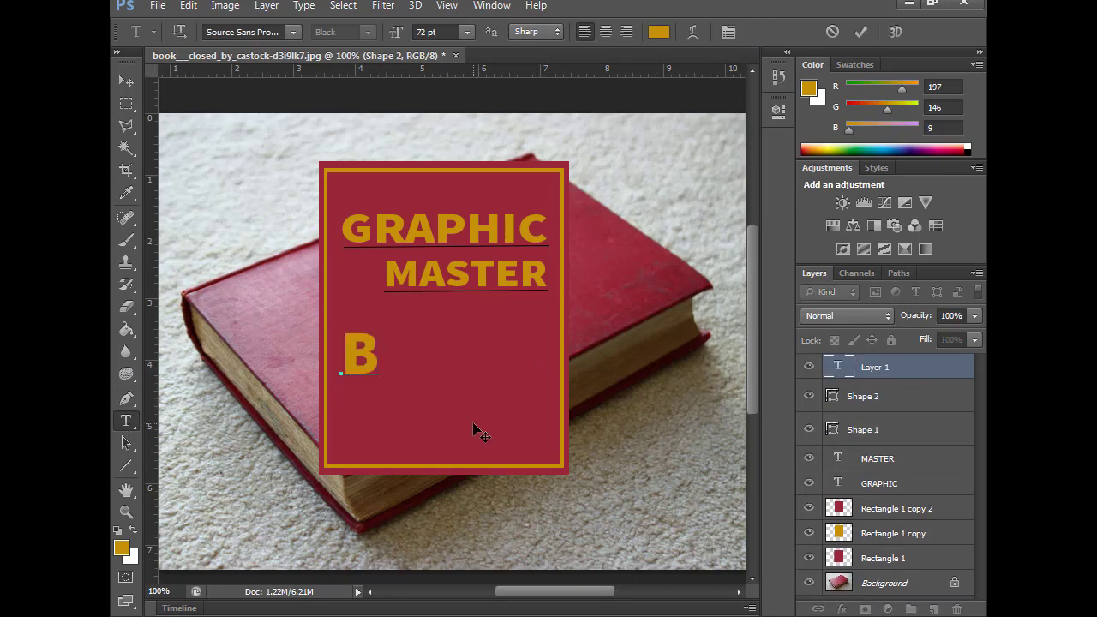
text(OO)
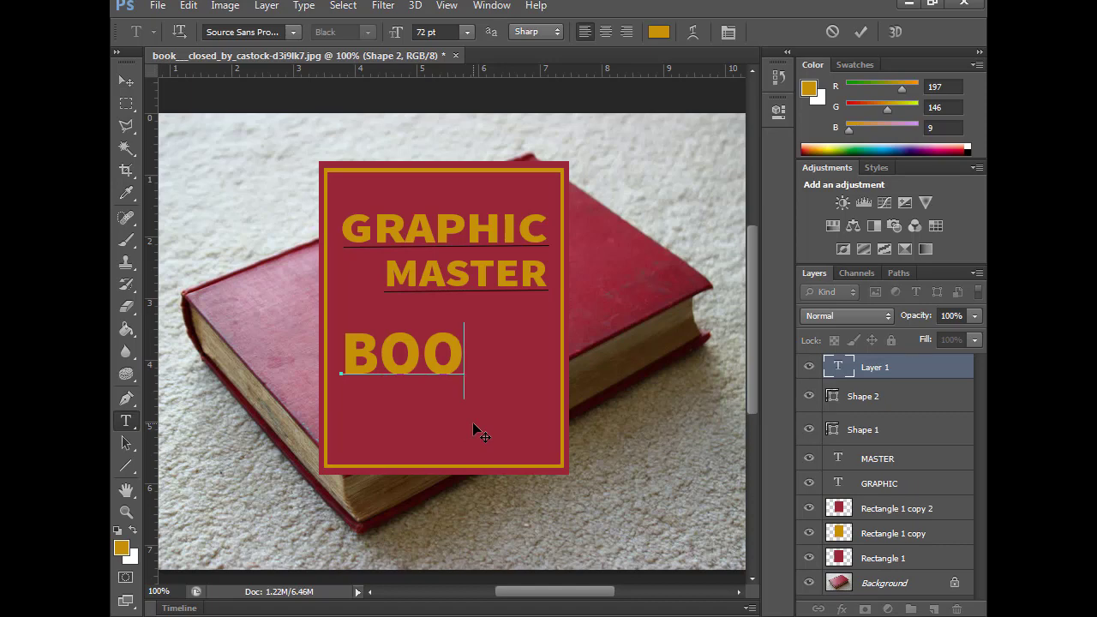
text(K    OF)
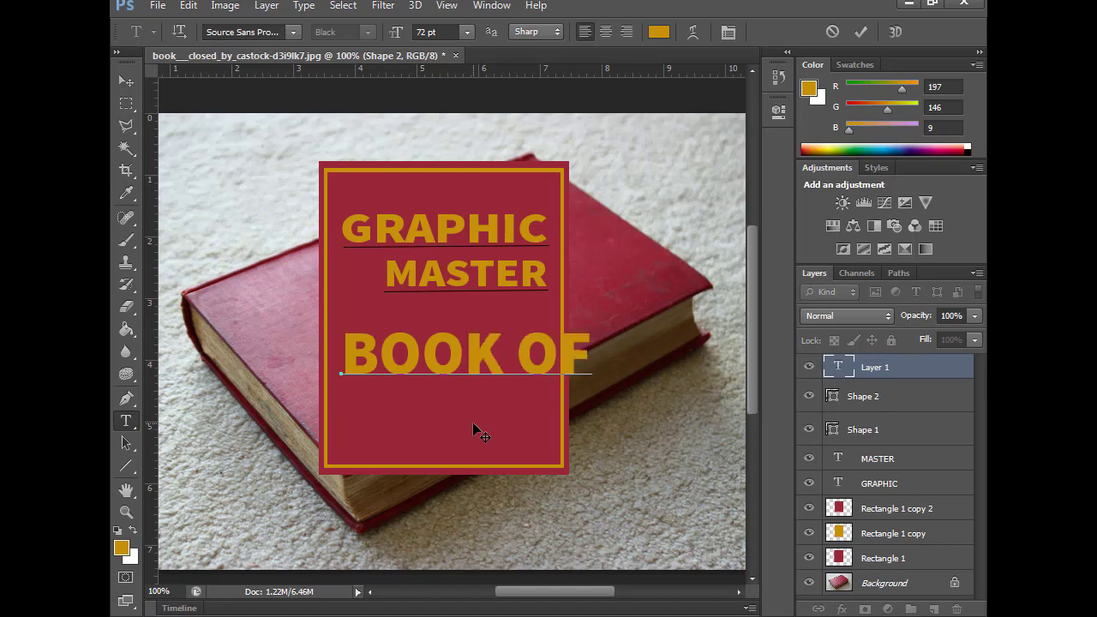
text( GRAP)
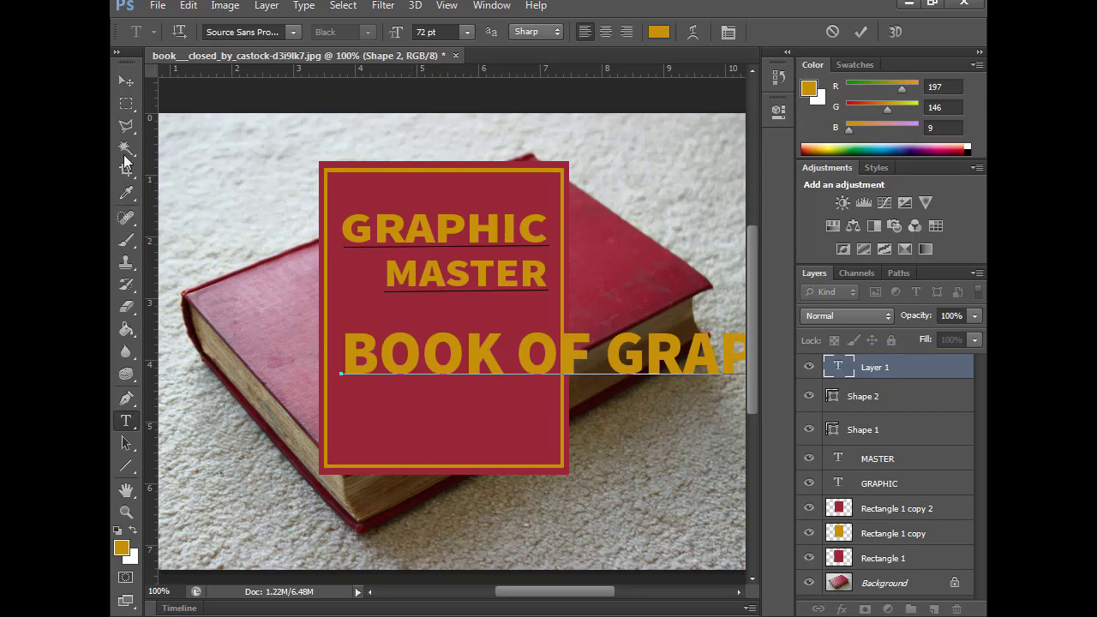
click(126, 80)
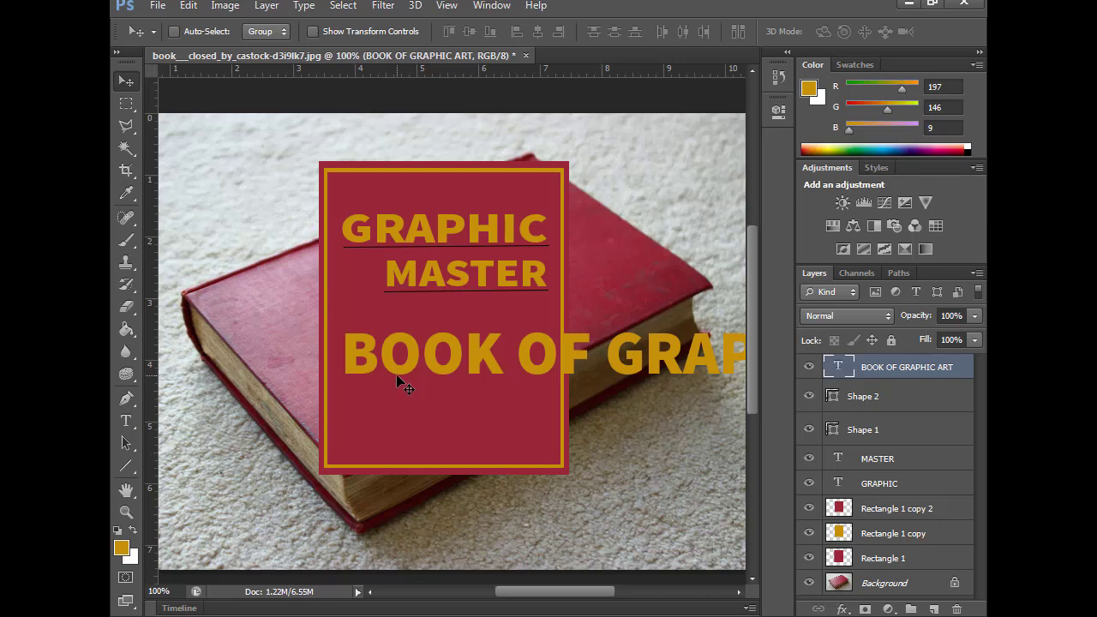
Step: Scale the subtitle down to about 28.74% × 35.90% to fit inside the cover
key(ctrl+t)
mouse_move(337, 320)
mouse_down()
mouse_move(566, 373)
mouse_move(306, 342)
mouse_up()
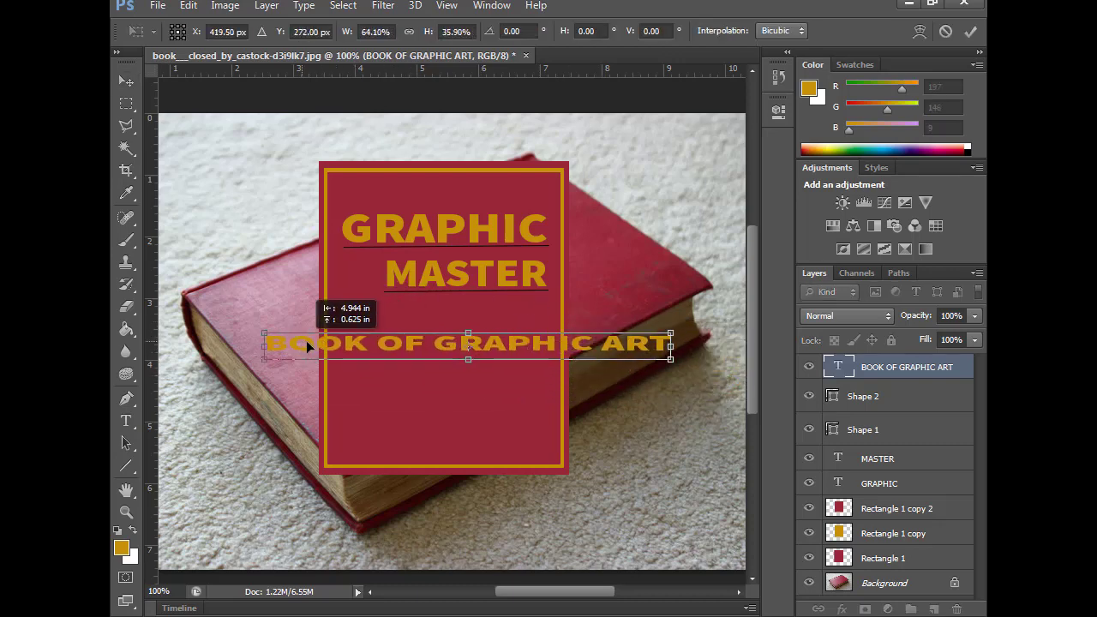
mouse_move(677, 332)
mouse_down()
mouse_move(446, 334)
mouse_move(494, 376)
mouse_up()
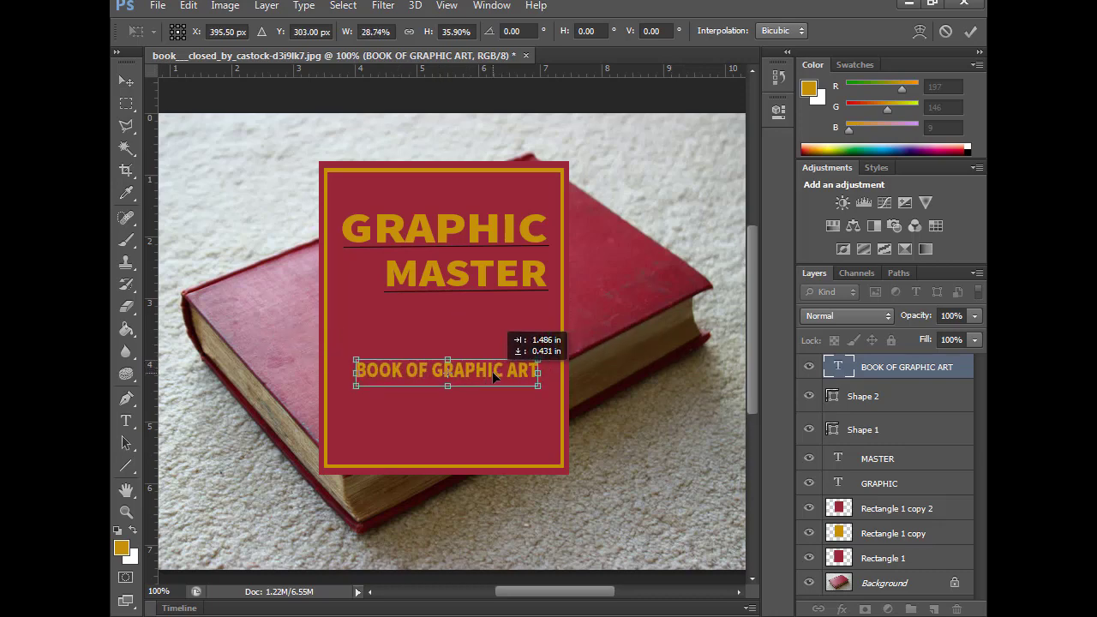
click(126, 80)
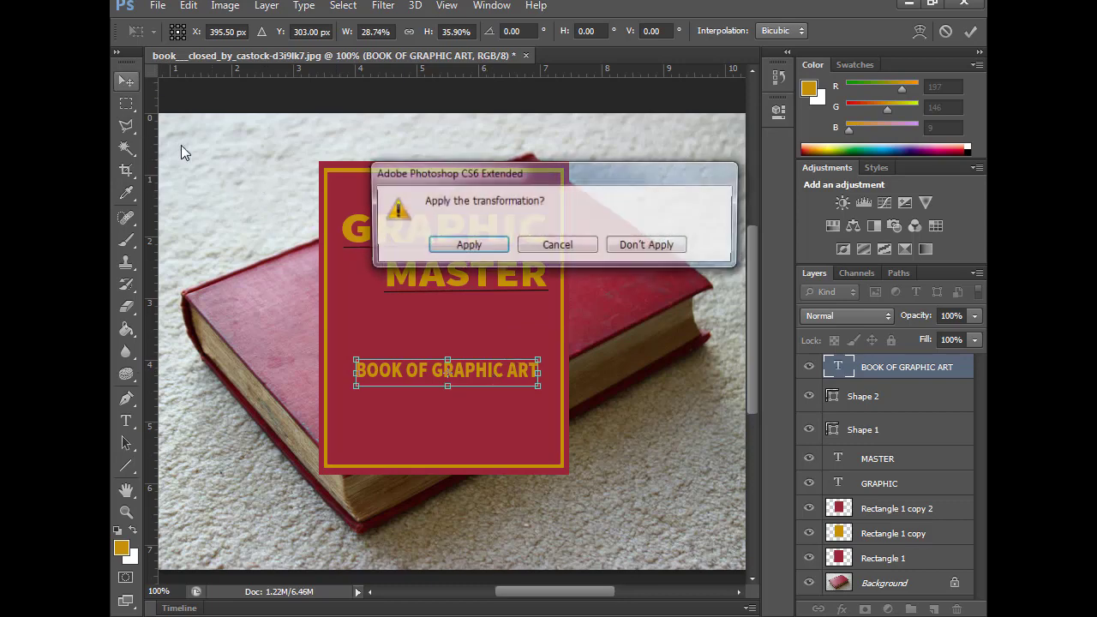
click(470, 245)
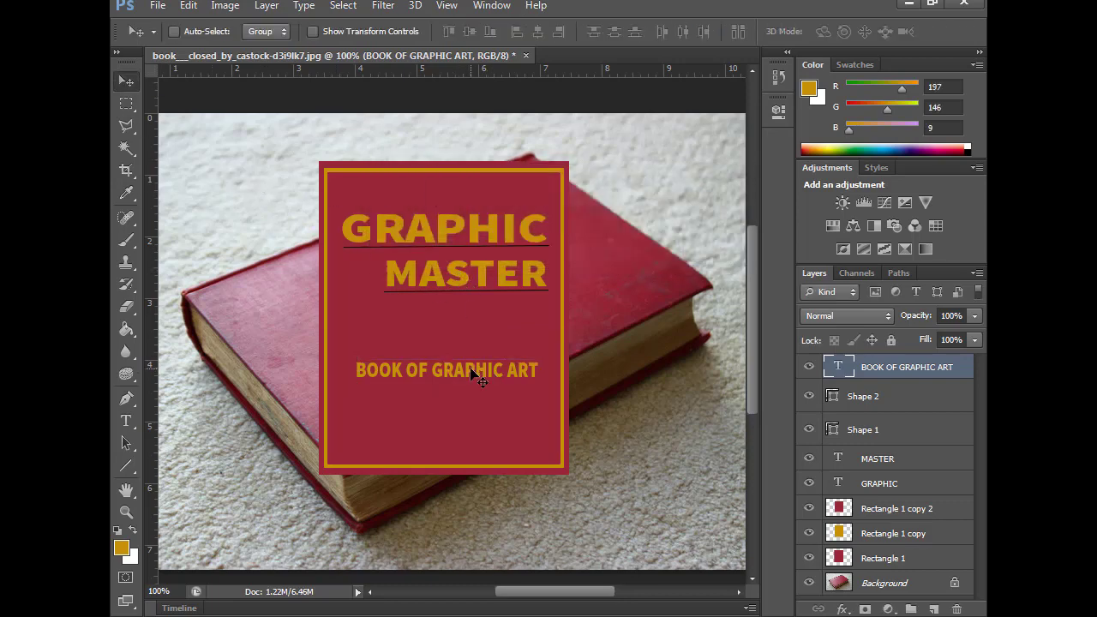
Step: Nudge BOOK OF GRAPHIC ART slightly lower and hide the Background photo layer
drag(469, 369, 470, 387)
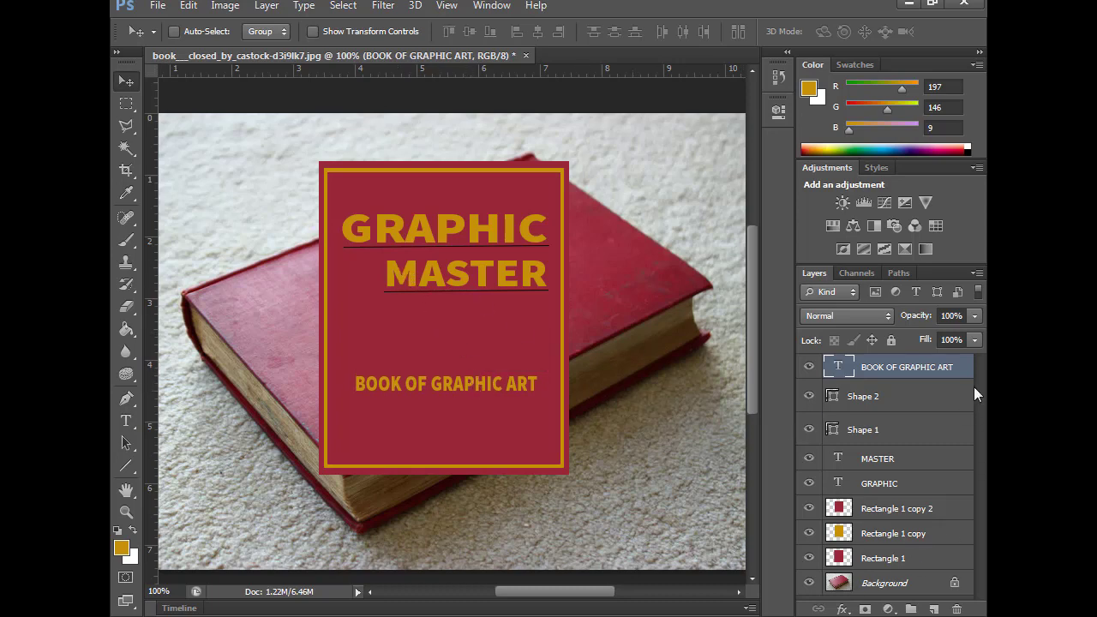
click(809, 584)
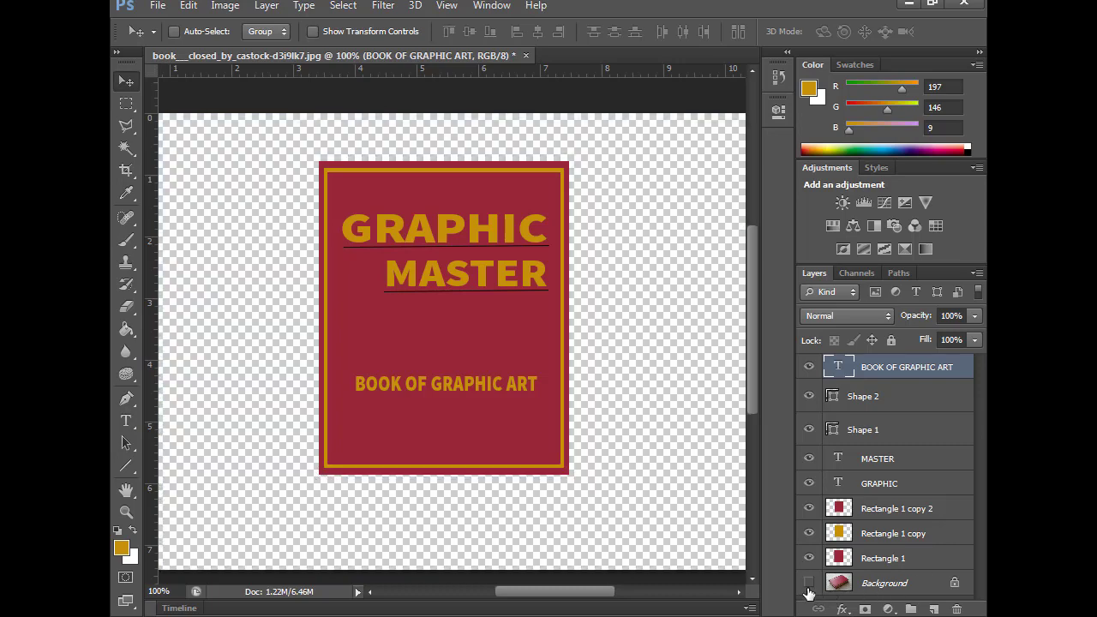
Step: Merge all visible cover layers into the single layer Rectangle 1 copy 2
right_click(868, 508)
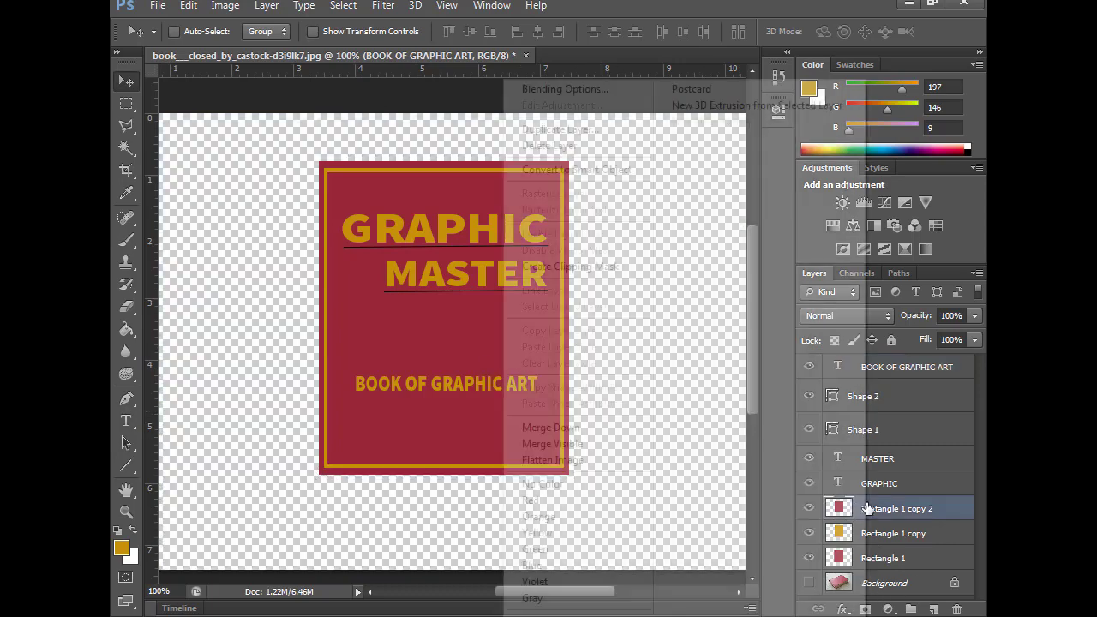
click(586, 444)
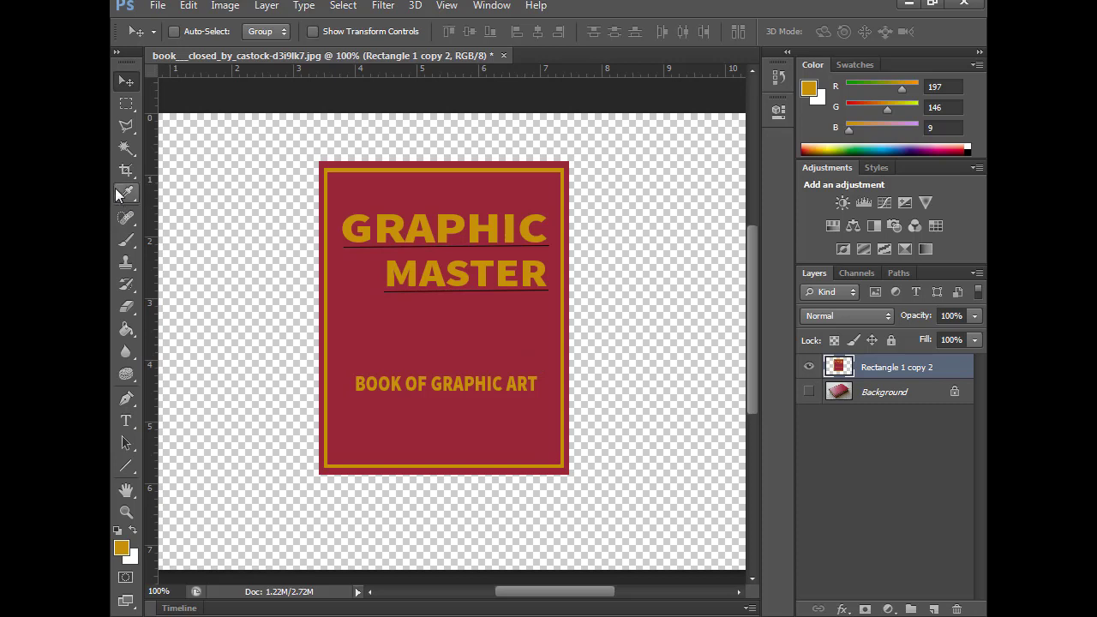
click(126, 150)
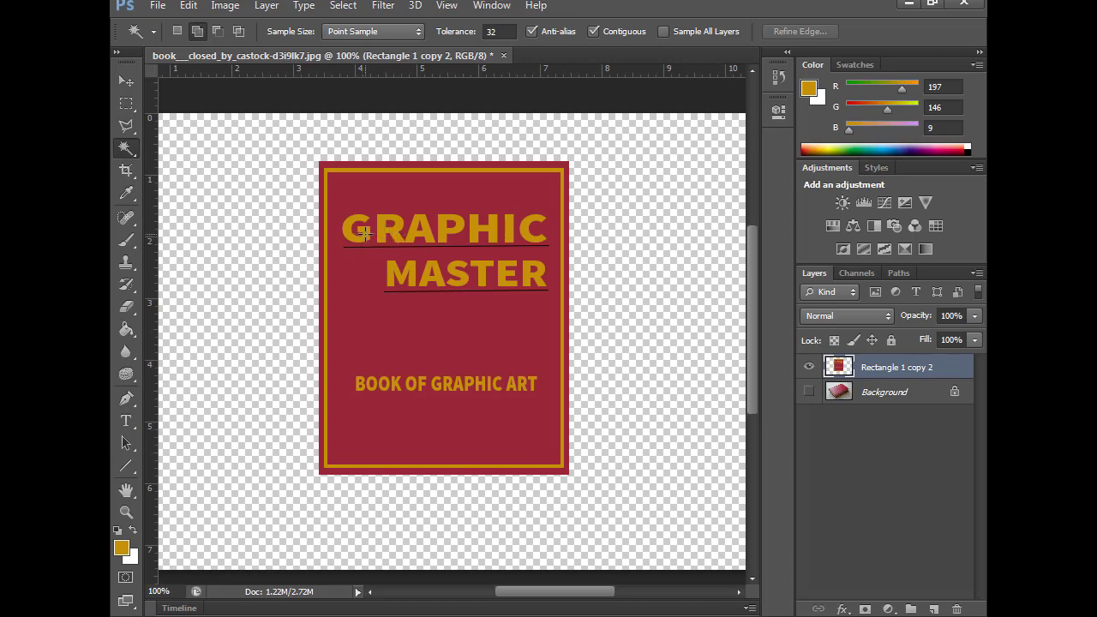
Step: Magic-wand select the letters G, R, A, P, H, I and C of GRAPHIC
click(365, 231)
click(401, 236)
click(429, 239)
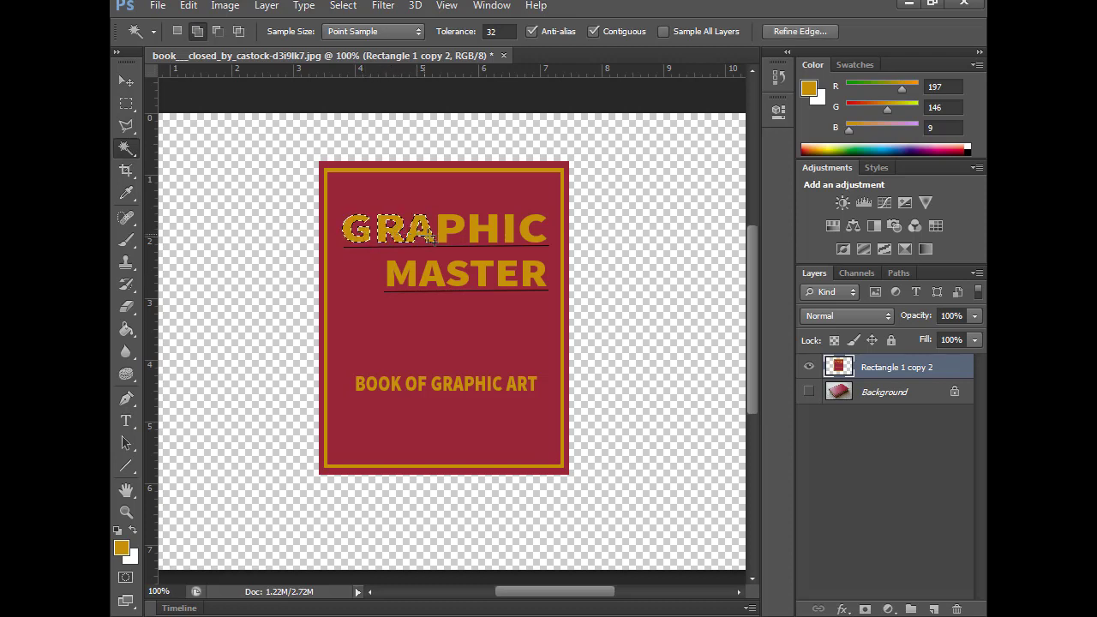
click(449, 236)
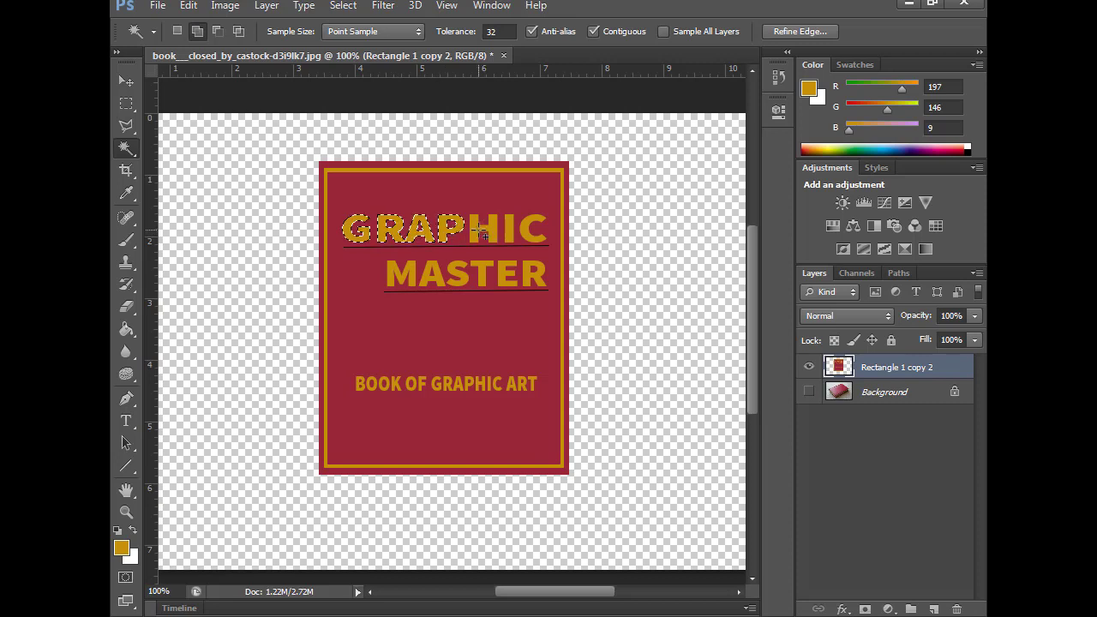
click(481, 233)
click(509, 231)
click(531, 240)
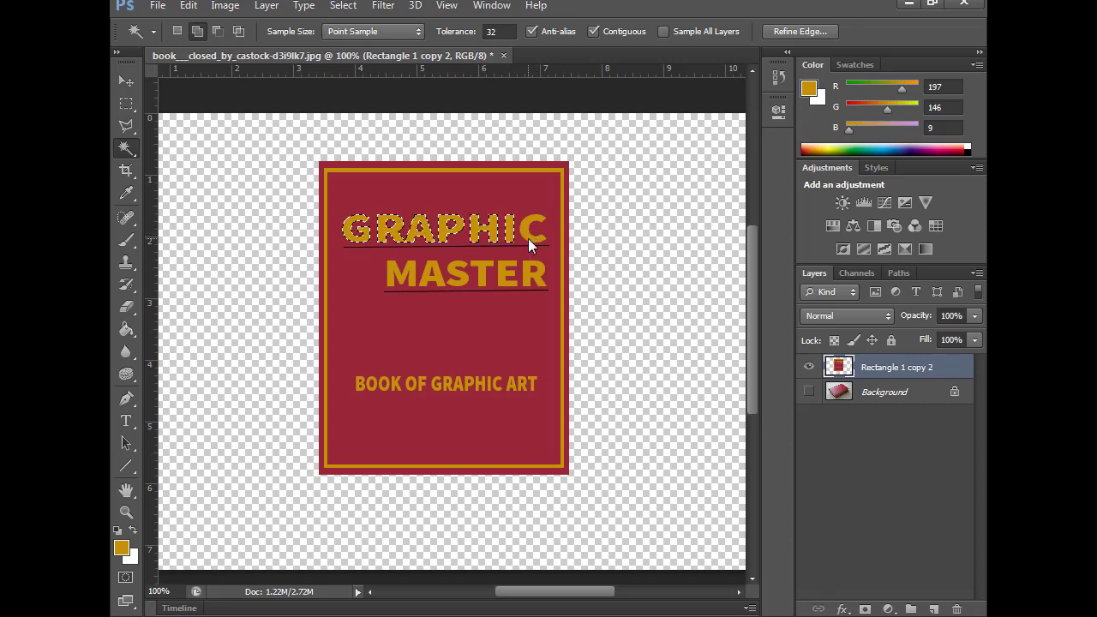
Step: Add the letters of MASTER to the selection, undoing an accidental red background pick
click(536, 278)
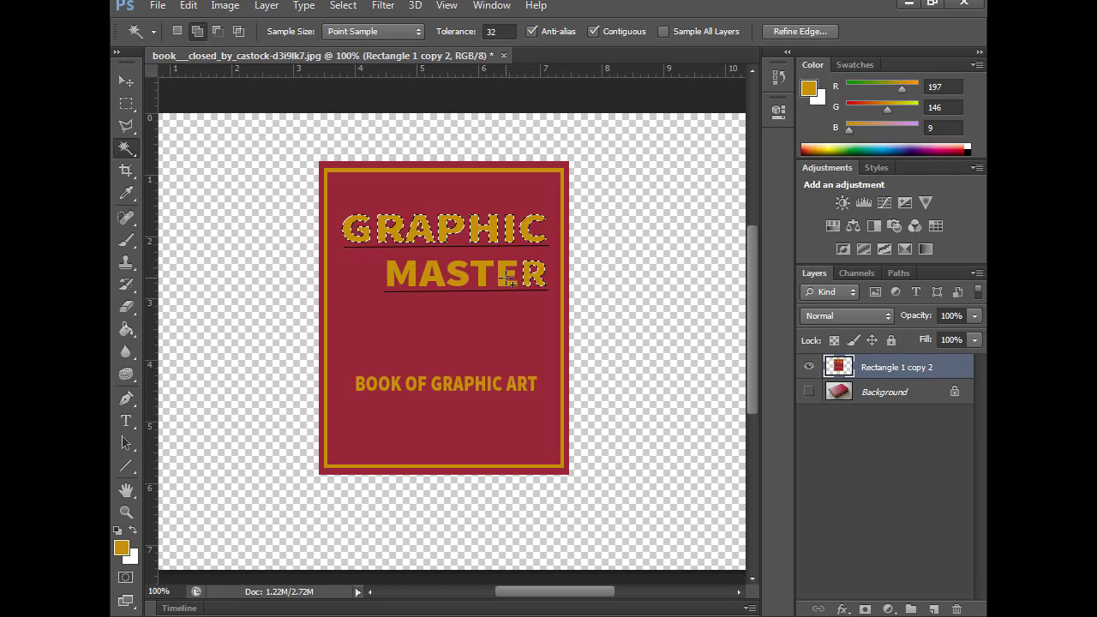
click(508, 279)
key(ctrl+z)
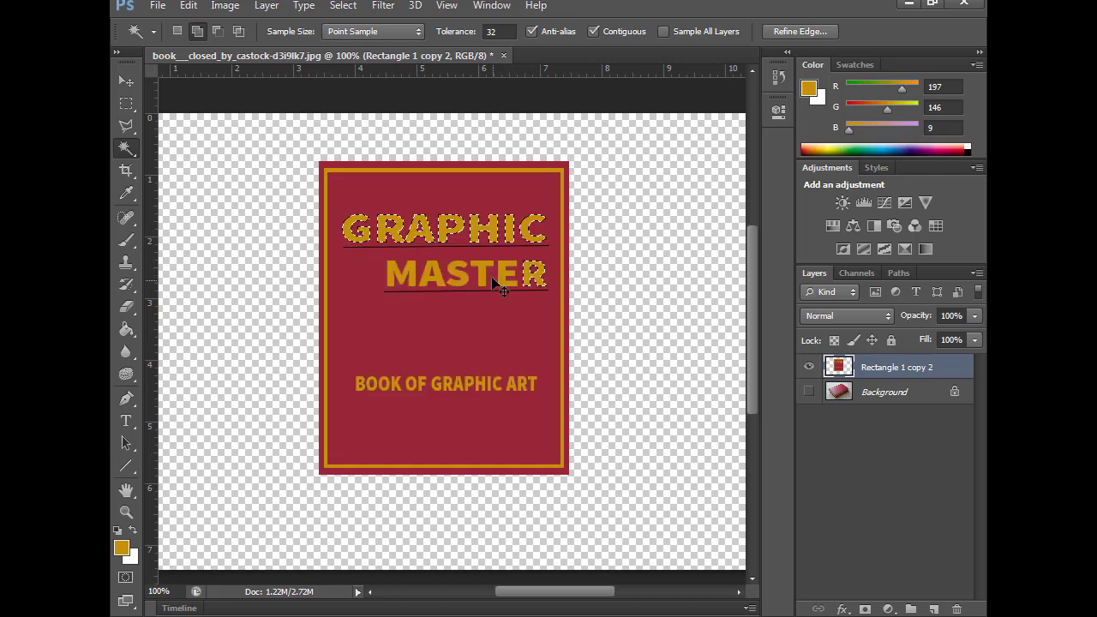
click(501, 272)
click(482, 277)
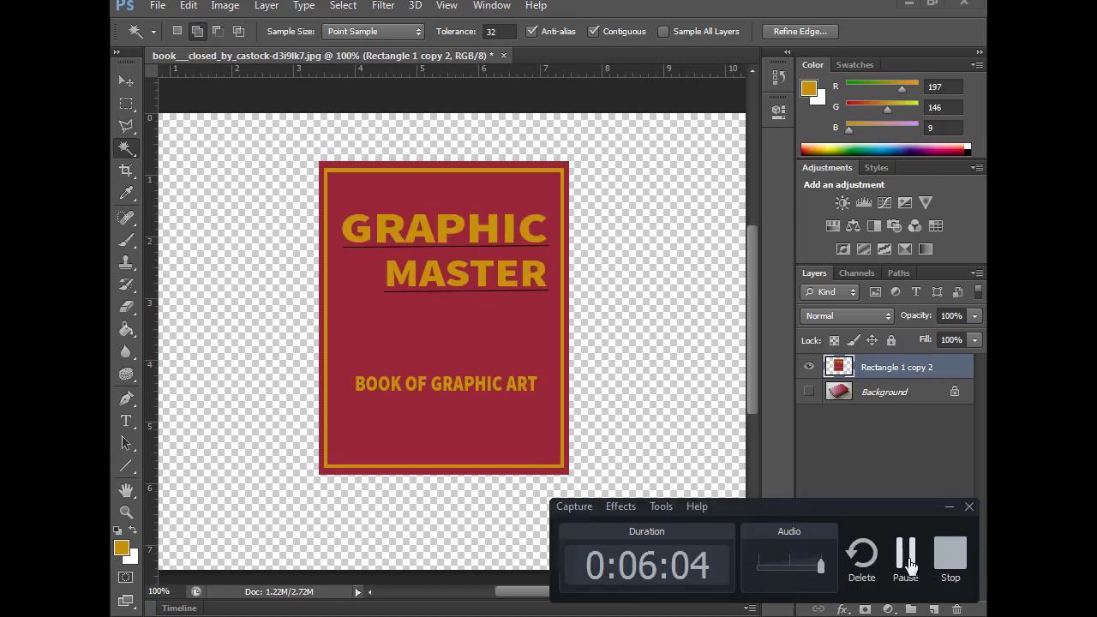
click(905, 553)
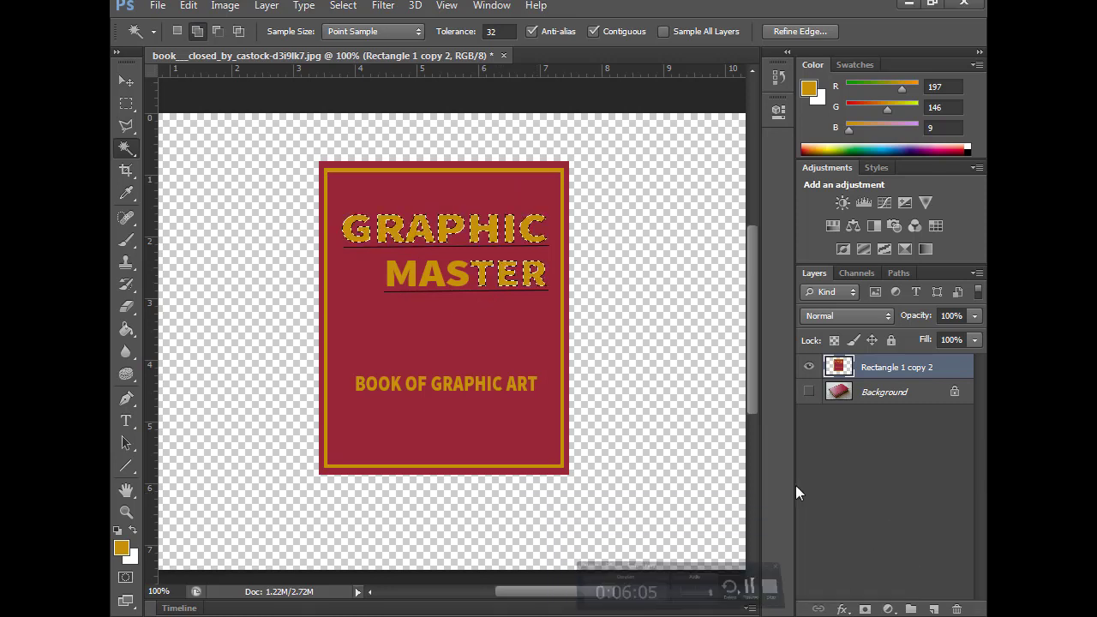
shift+click(460, 284)
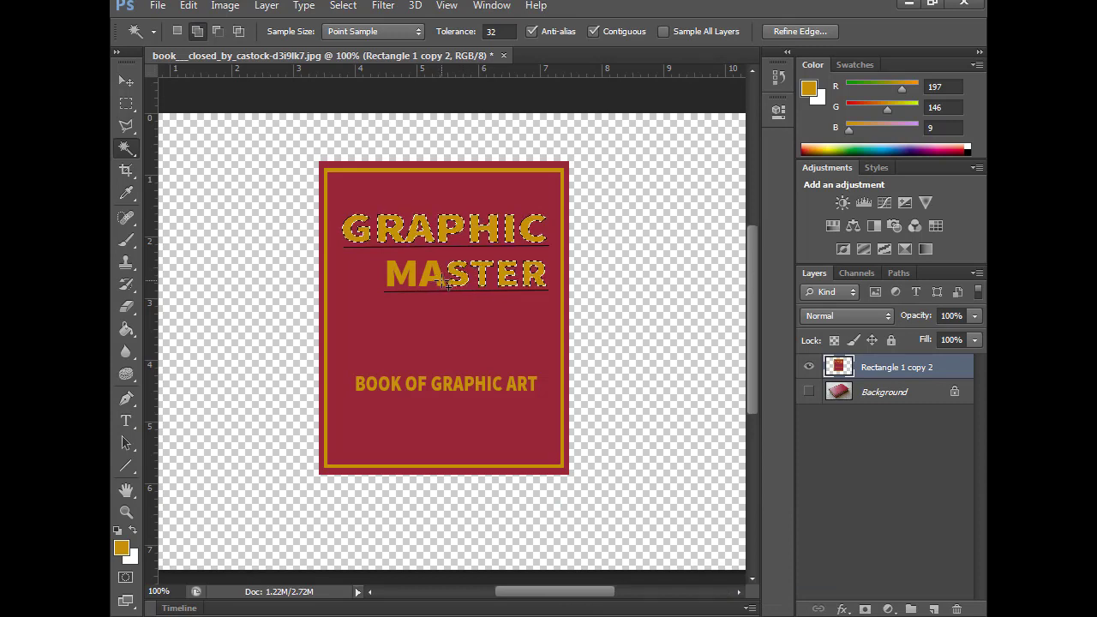
shift+click(414, 284)
shift+click(410, 283)
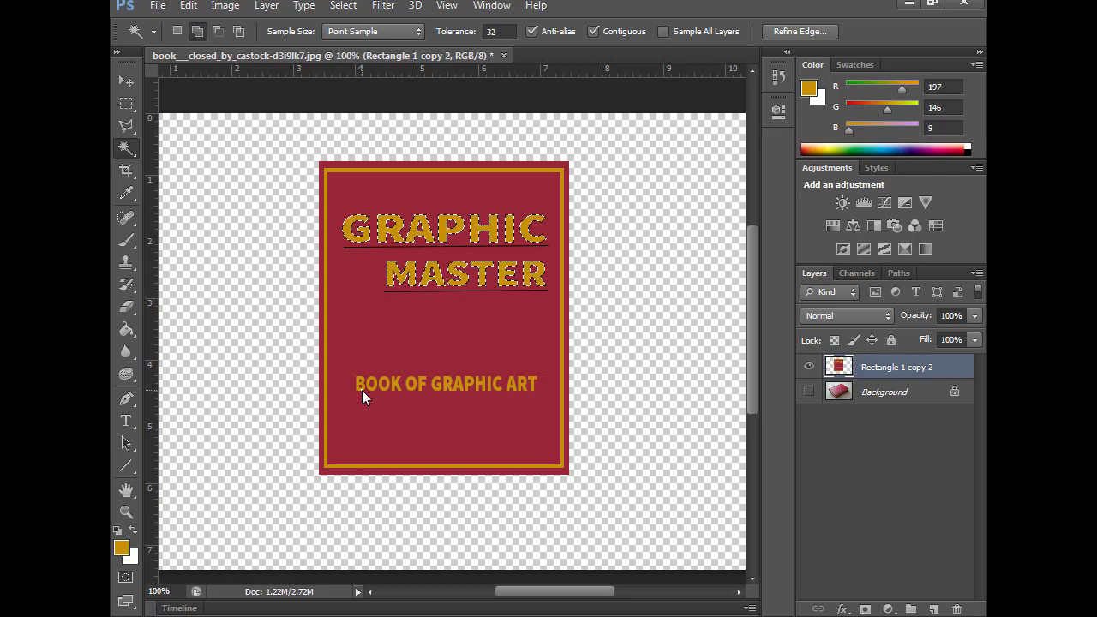
click(124, 514)
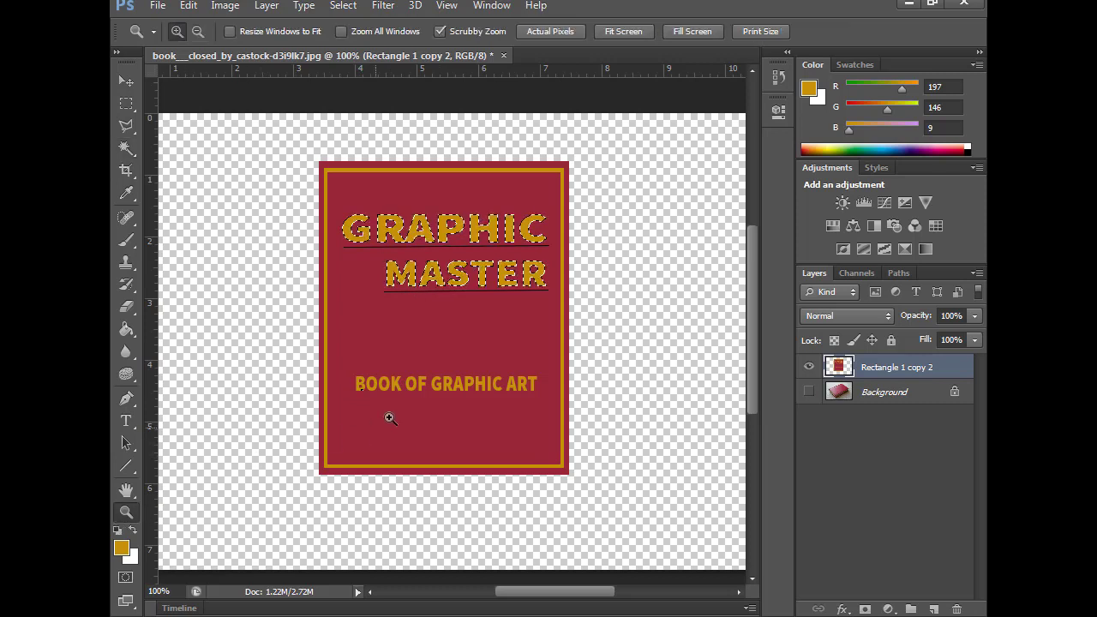
Step: Zoom in and add the letters of BOOK OF to the colour selection
click(408, 387)
click(408, 388)
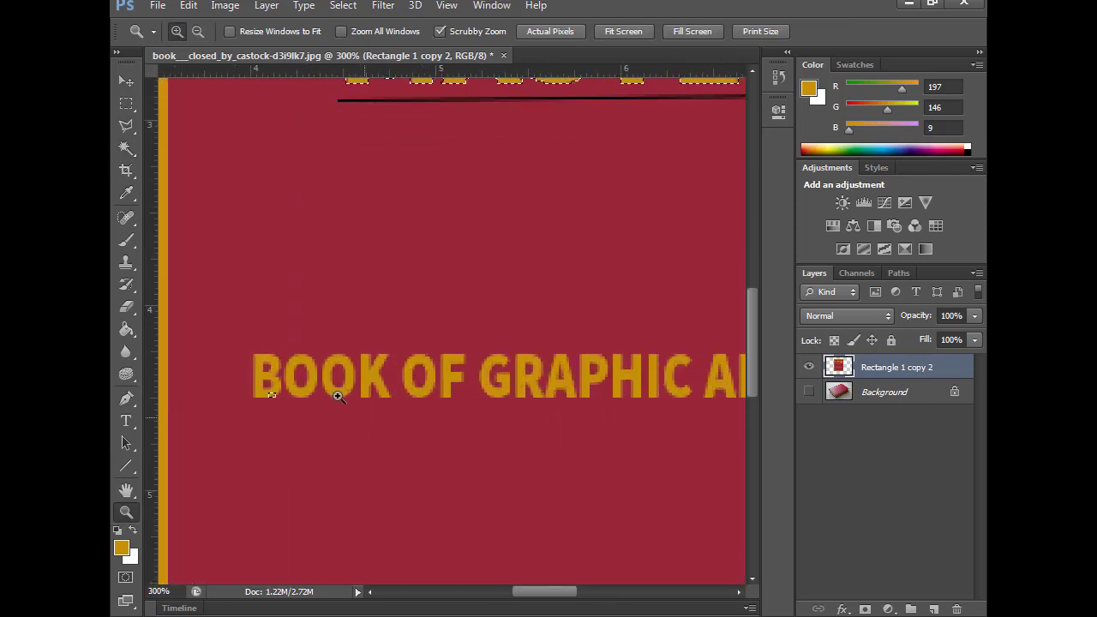
click(126, 149)
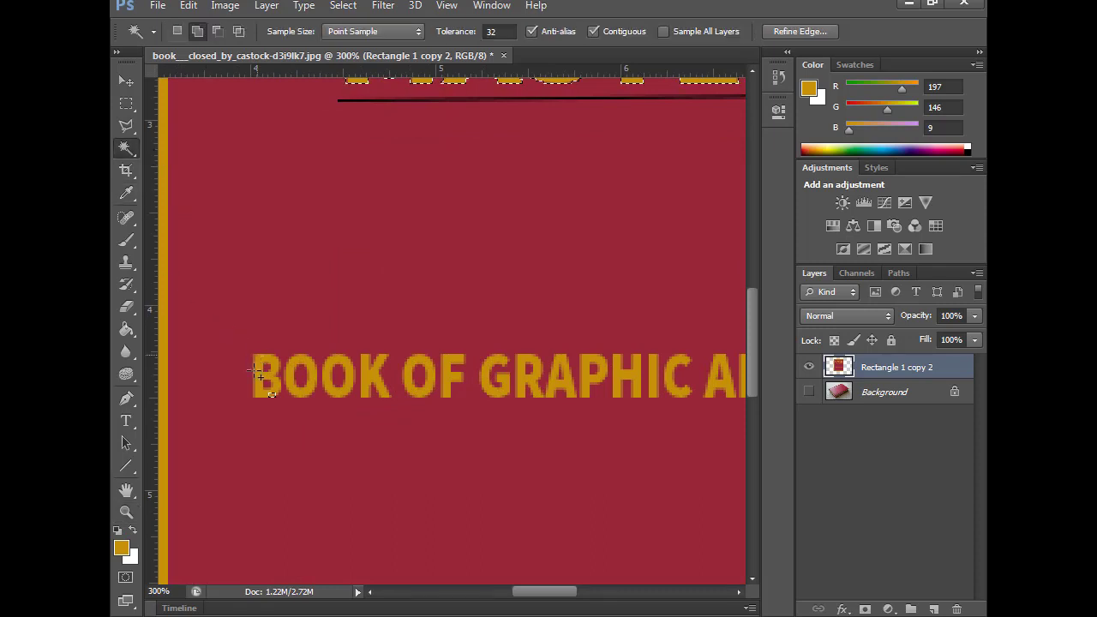
click(302, 390)
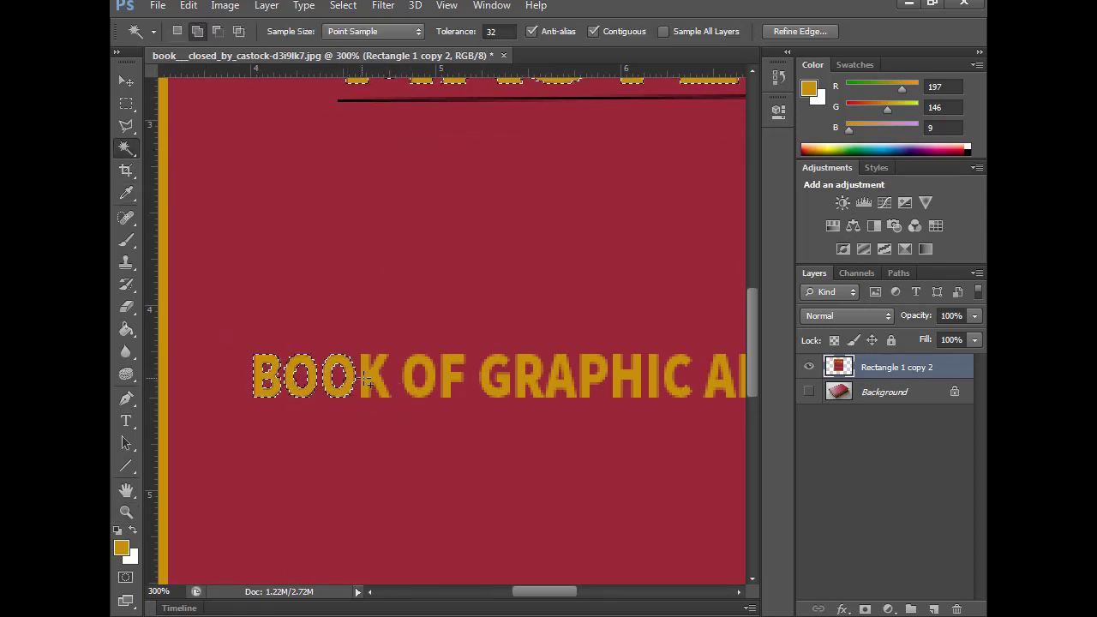
click(348, 390)
click(374, 384)
click(415, 384)
click(448, 383)
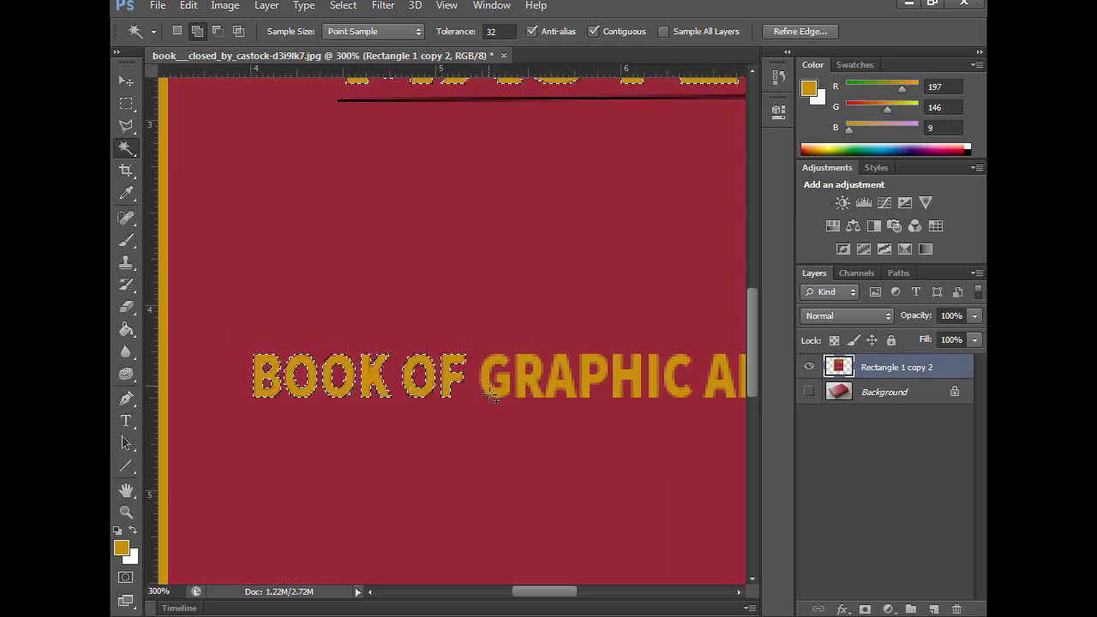
Step: Add the subtitle's GRAPHIC ART letters to the selection
click(494, 394)
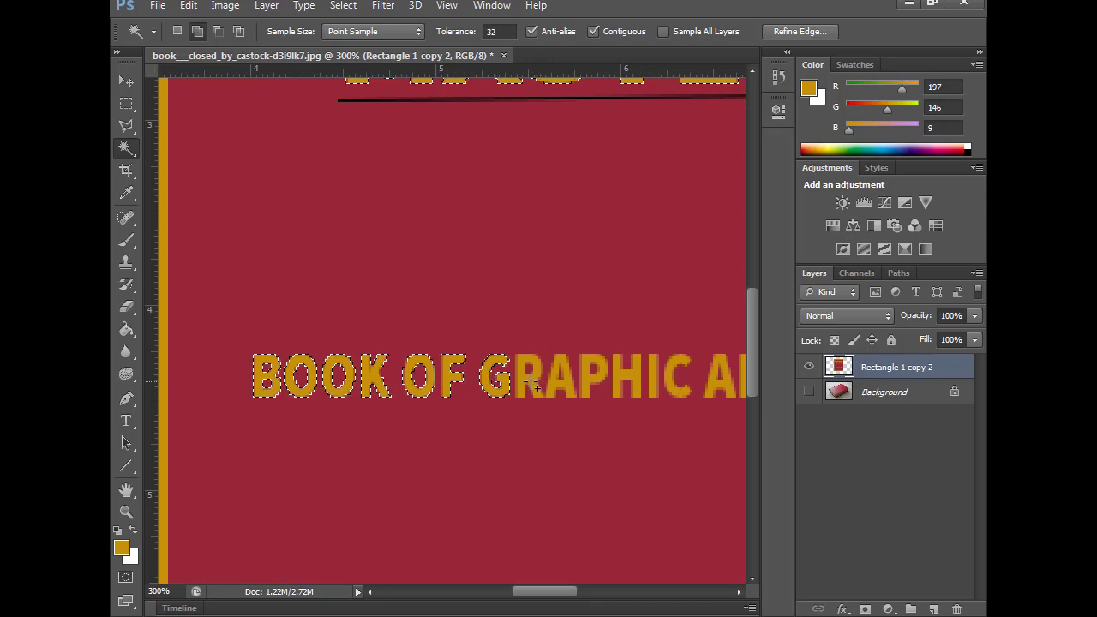
click(566, 387)
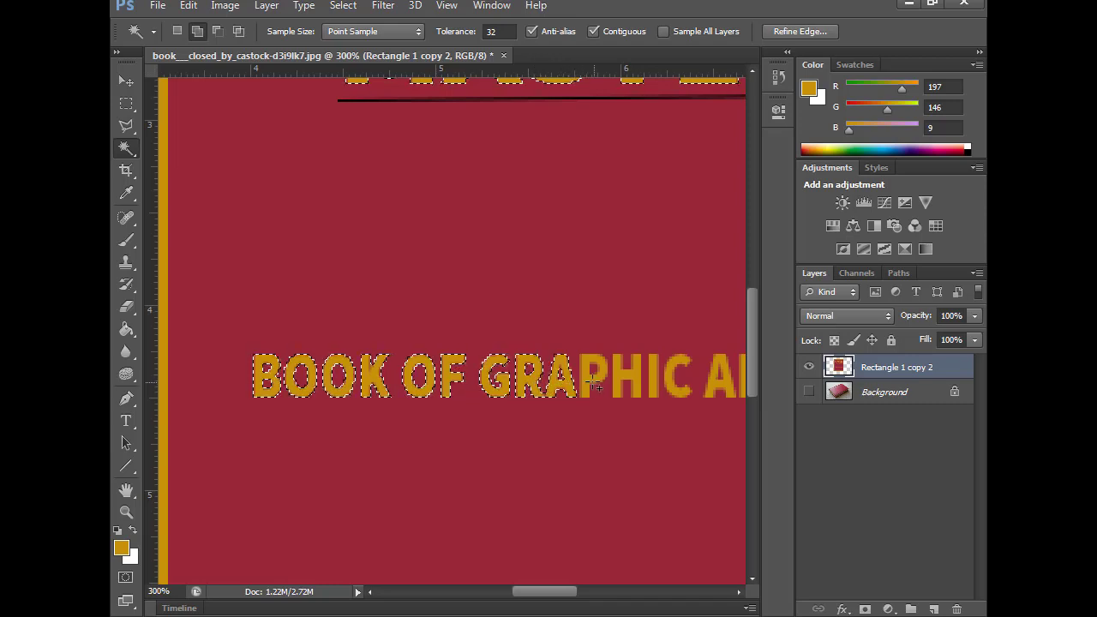
click(593, 387)
click(629, 380)
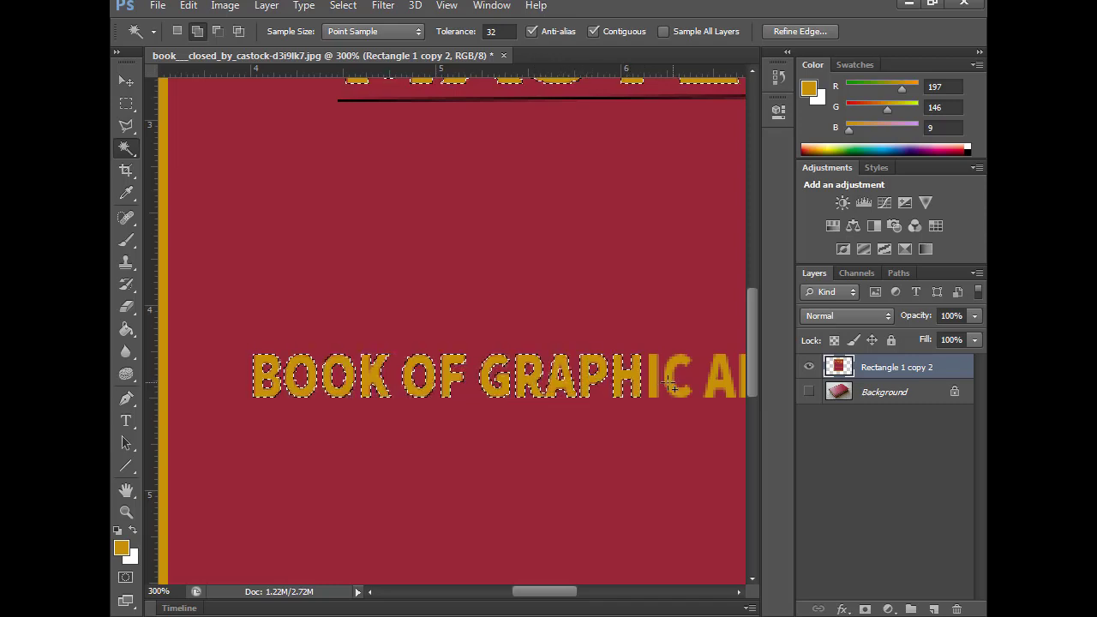
click(653, 377)
click(674, 386)
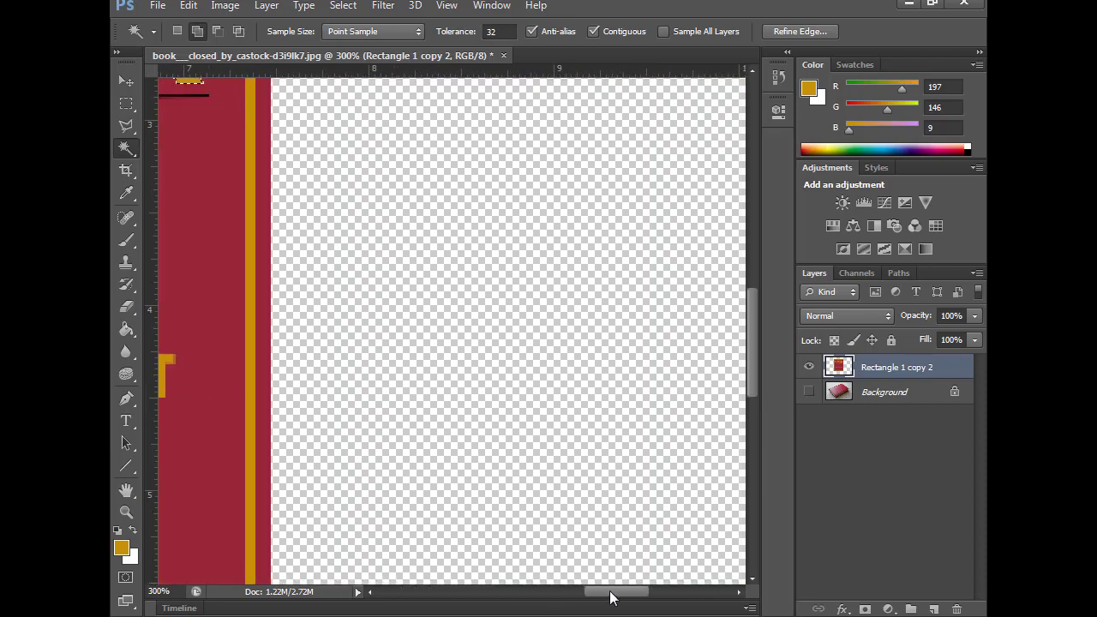
drag(538, 591, 568, 592)
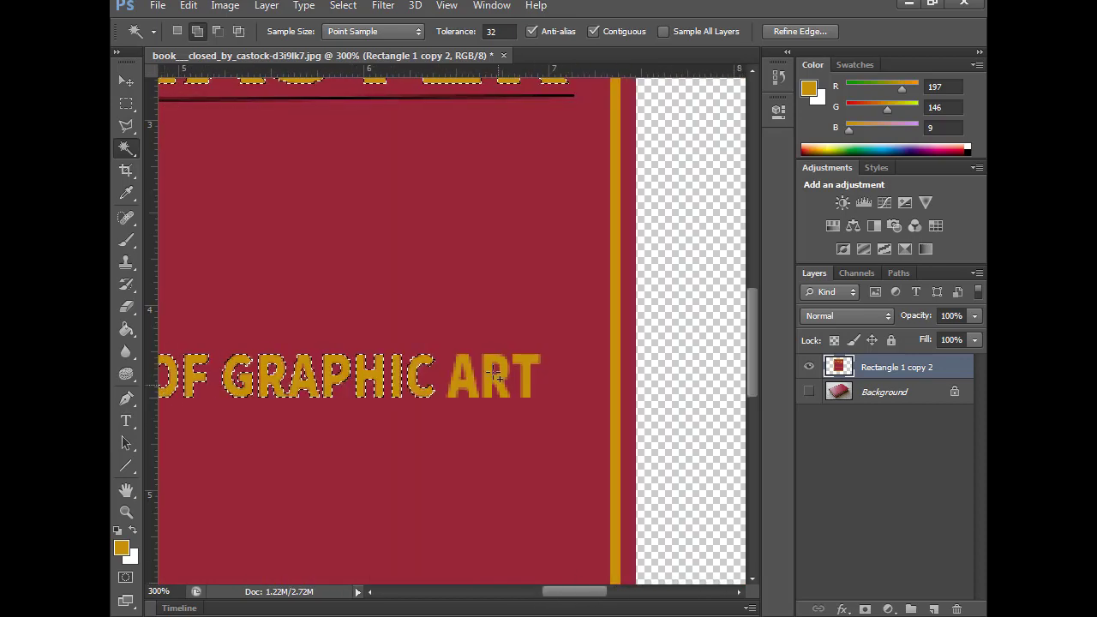
click(504, 391)
click(532, 364)
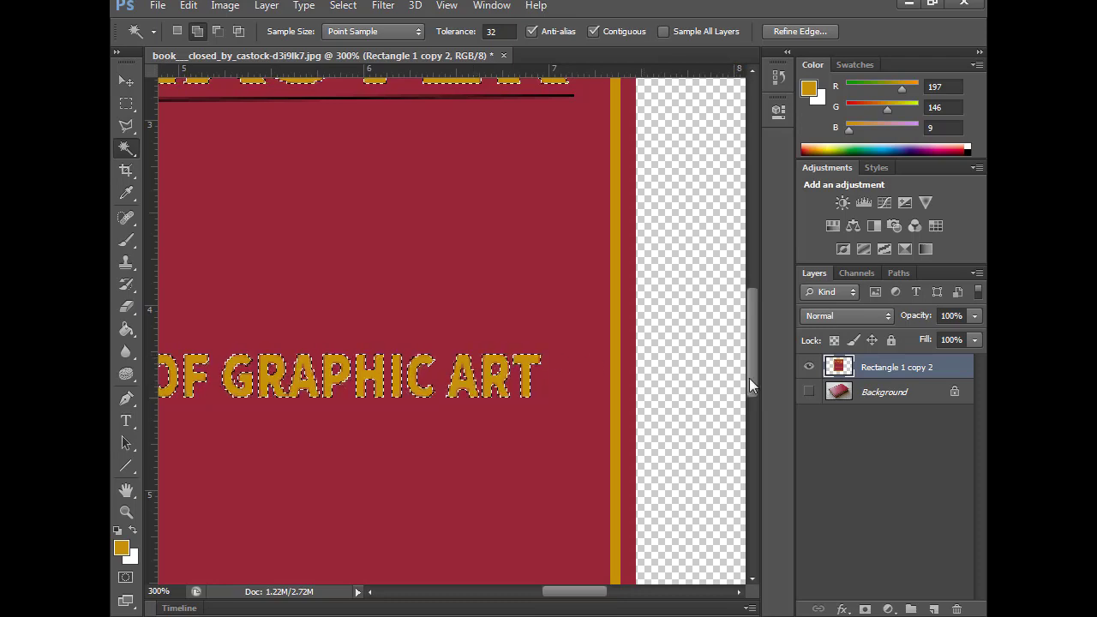
drag(751, 379, 752, 333)
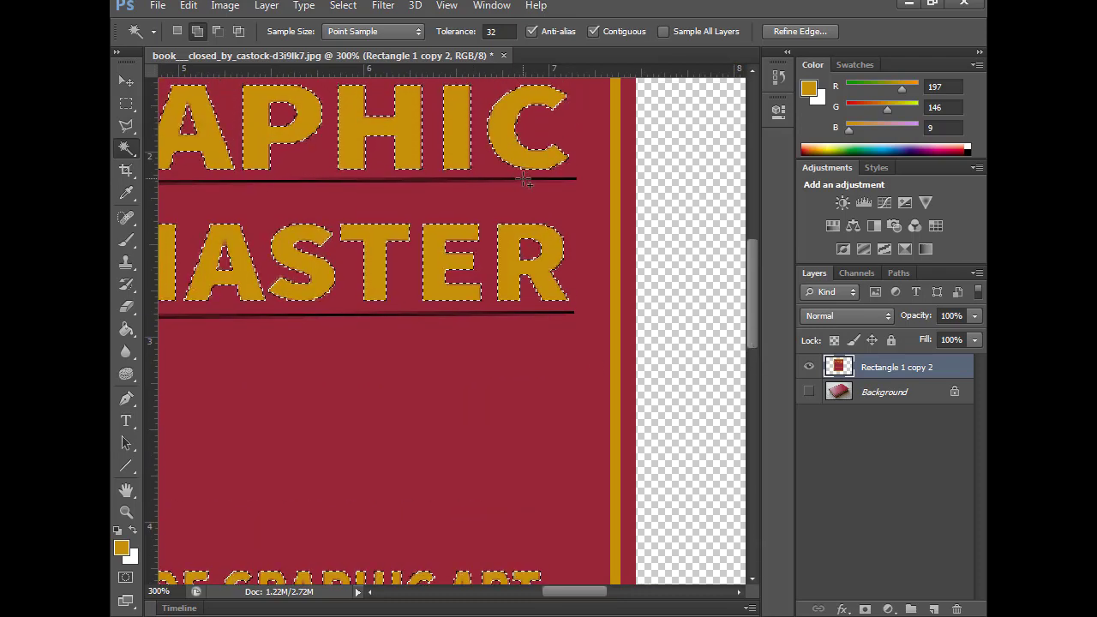
Step: Add both full underlines beneath GRAPHIC and MASTER to the selection, avoiding the border stripe
click(520, 180)
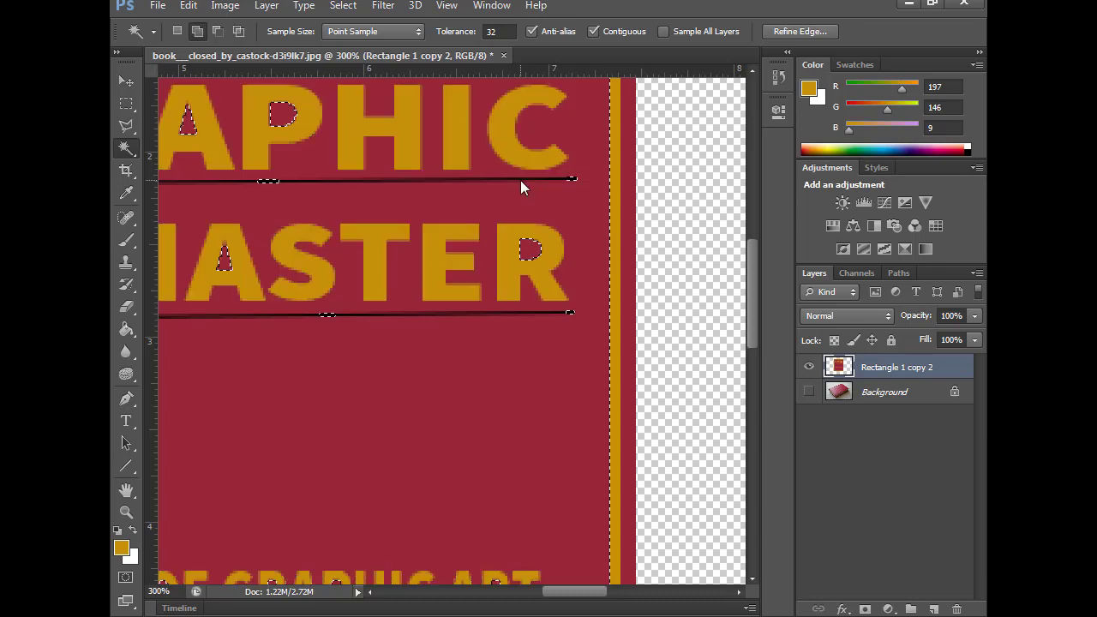
key(ctrl+z)
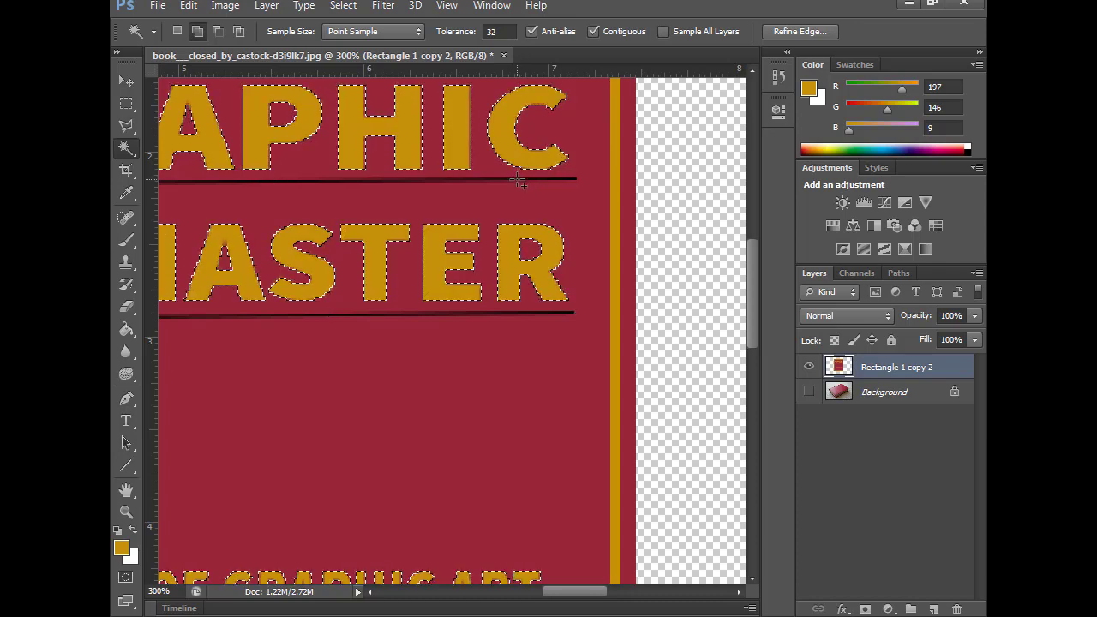
shift+click(382, 180)
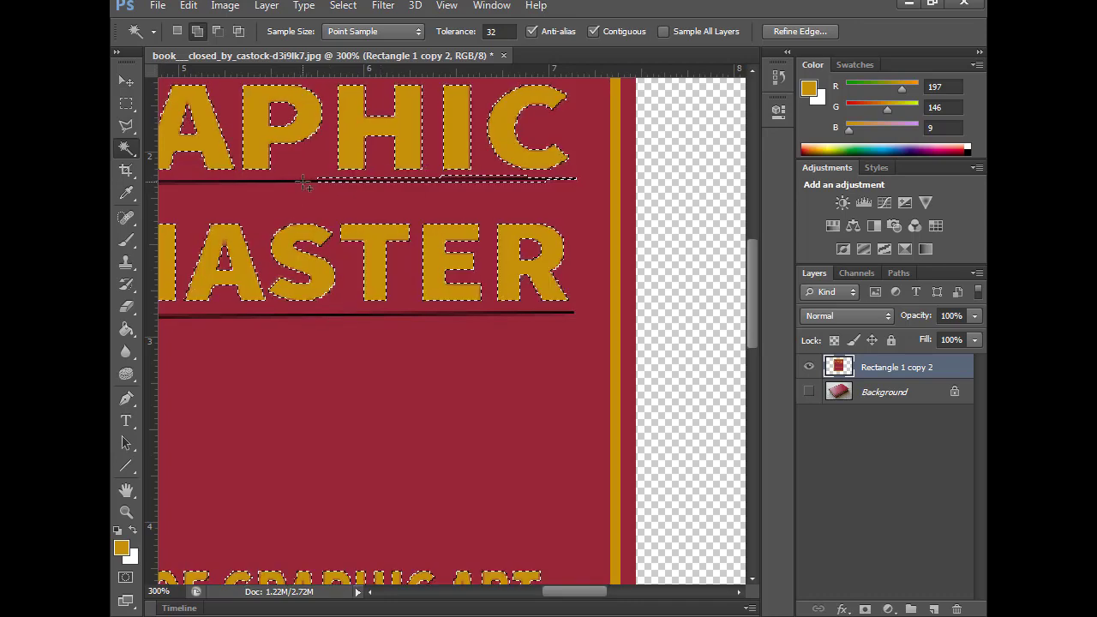
click(304, 183)
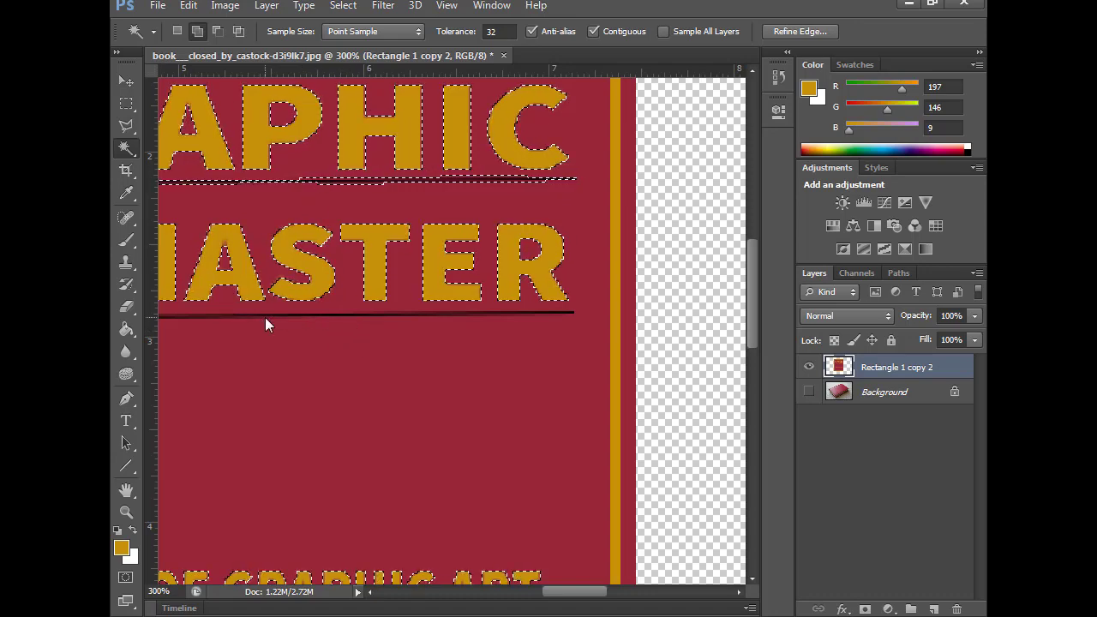
click(265, 315)
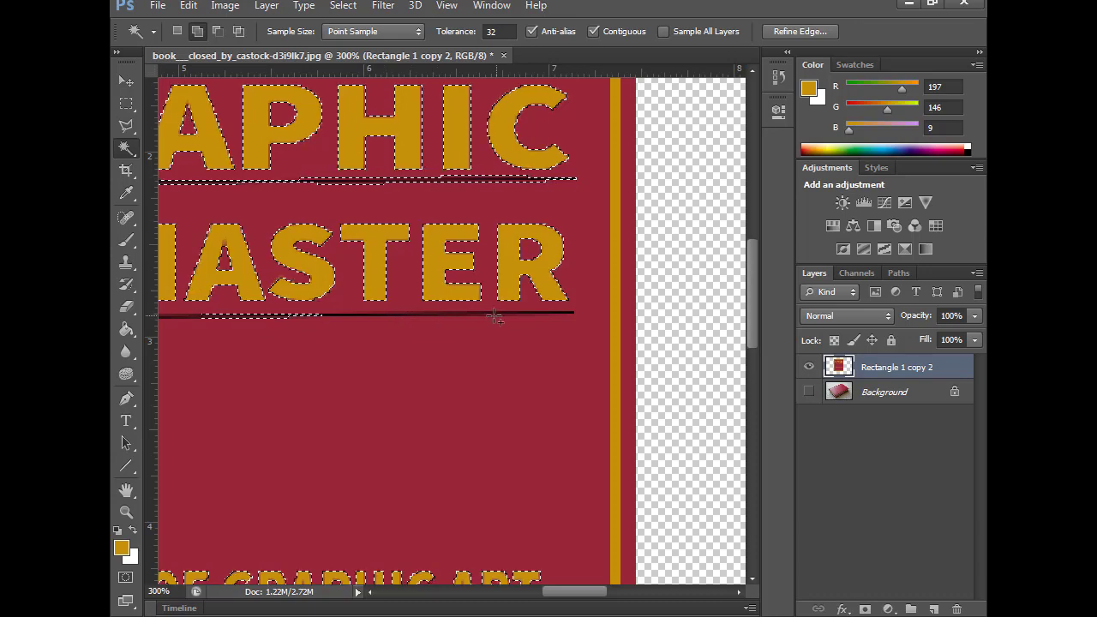
click(347, 315)
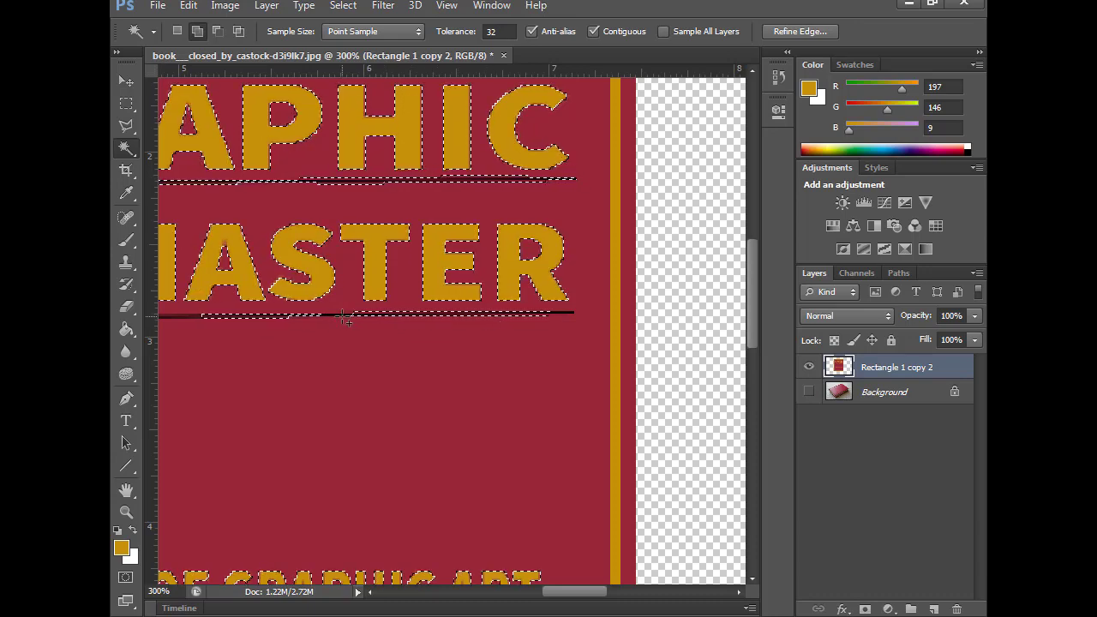
click(569, 314)
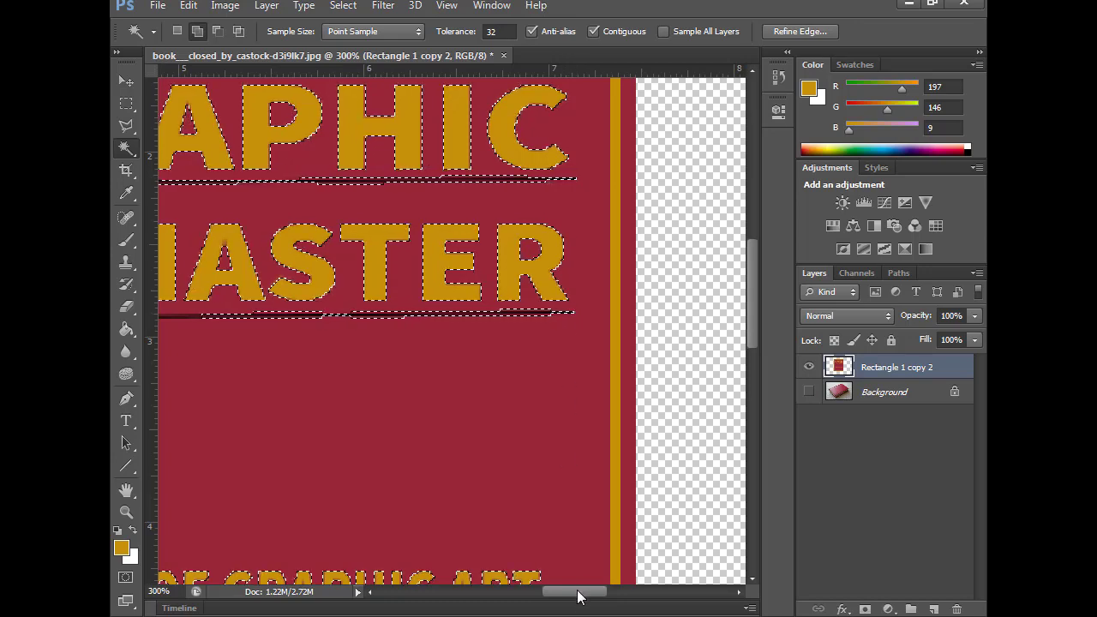
drag(578, 598, 529, 598)
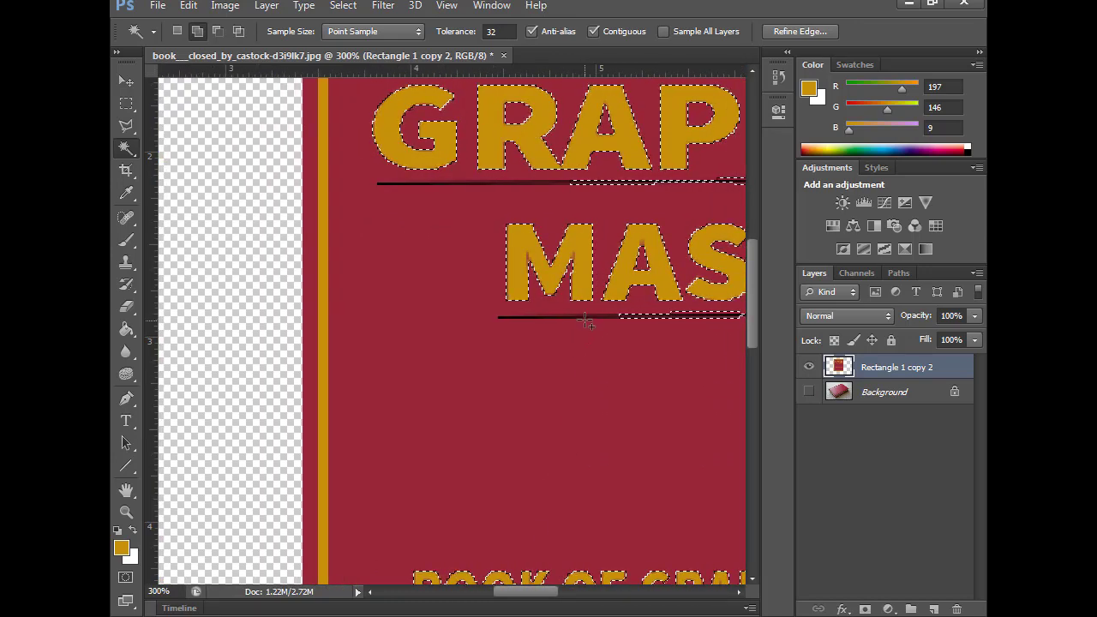
click(518, 316)
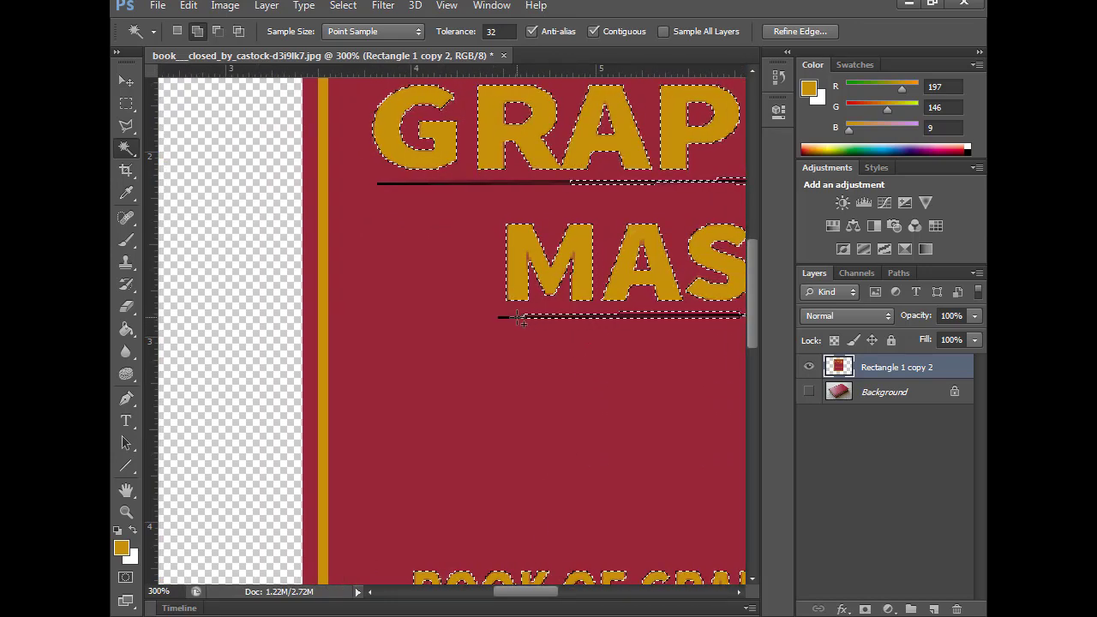
shift+click(517, 320)
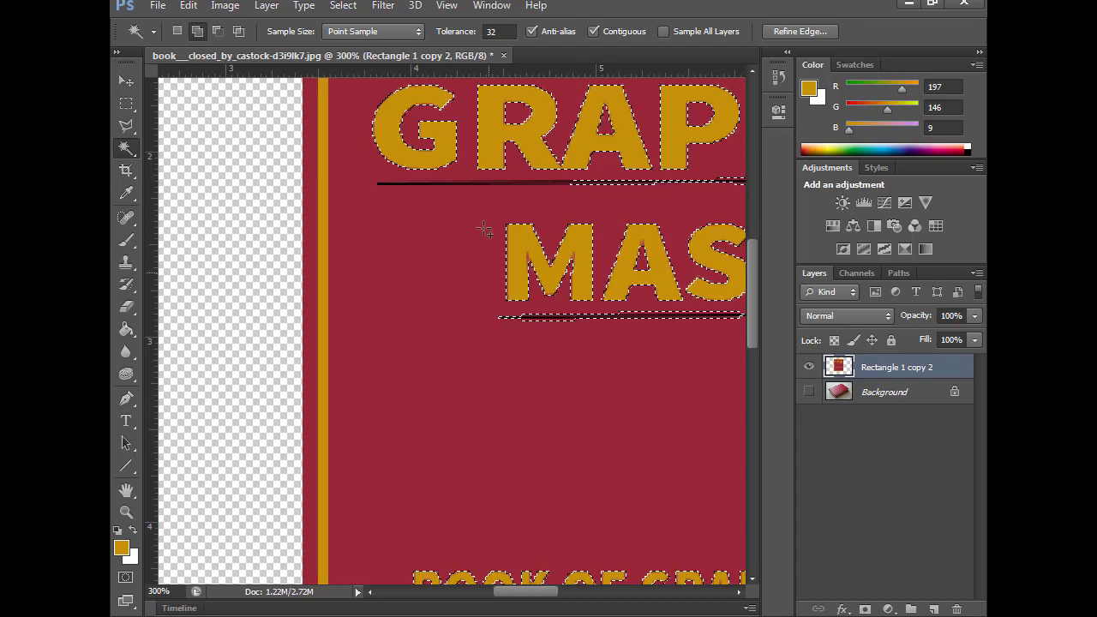
shift+click(521, 183)
shift+click(420, 184)
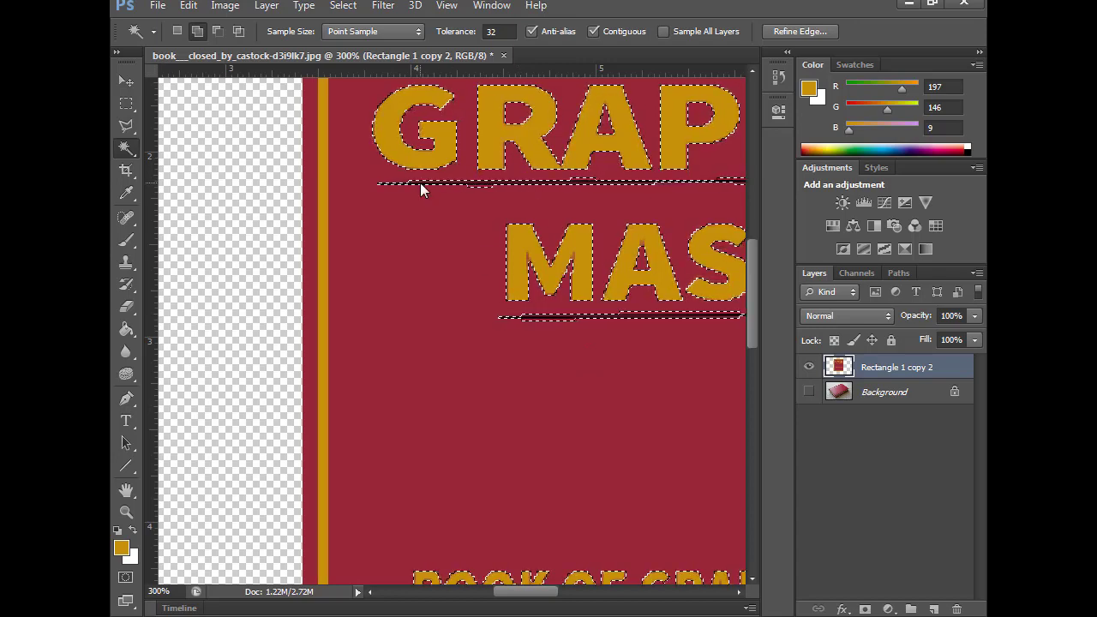
Step: At 200% zoom, delete the gold fill from the selected lettering and underlines
click(126, 512)
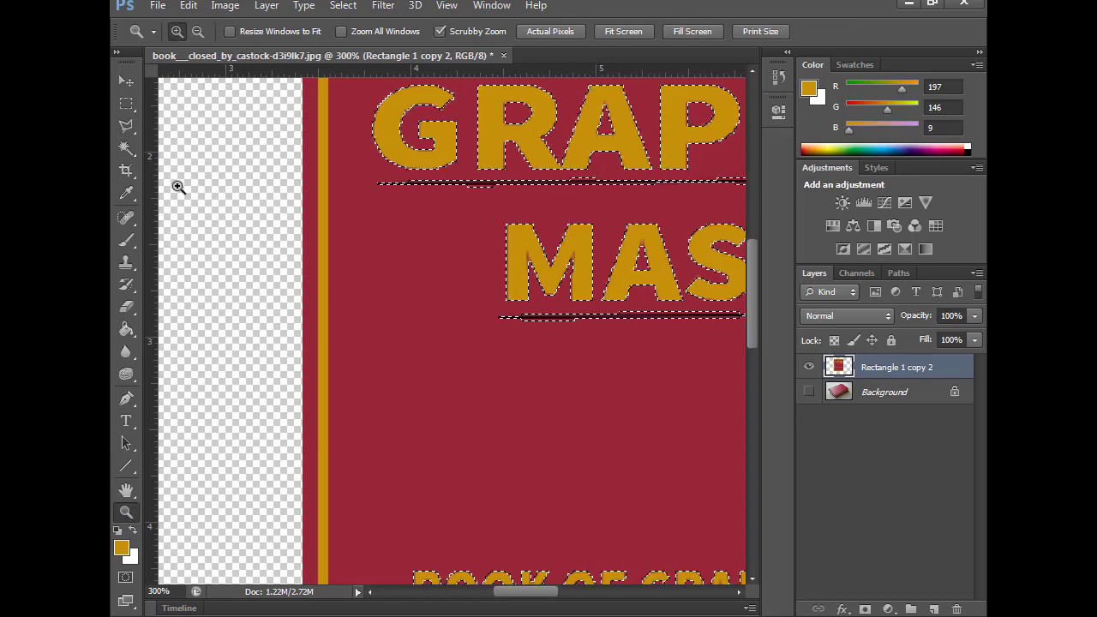
alt+click(571, 326)
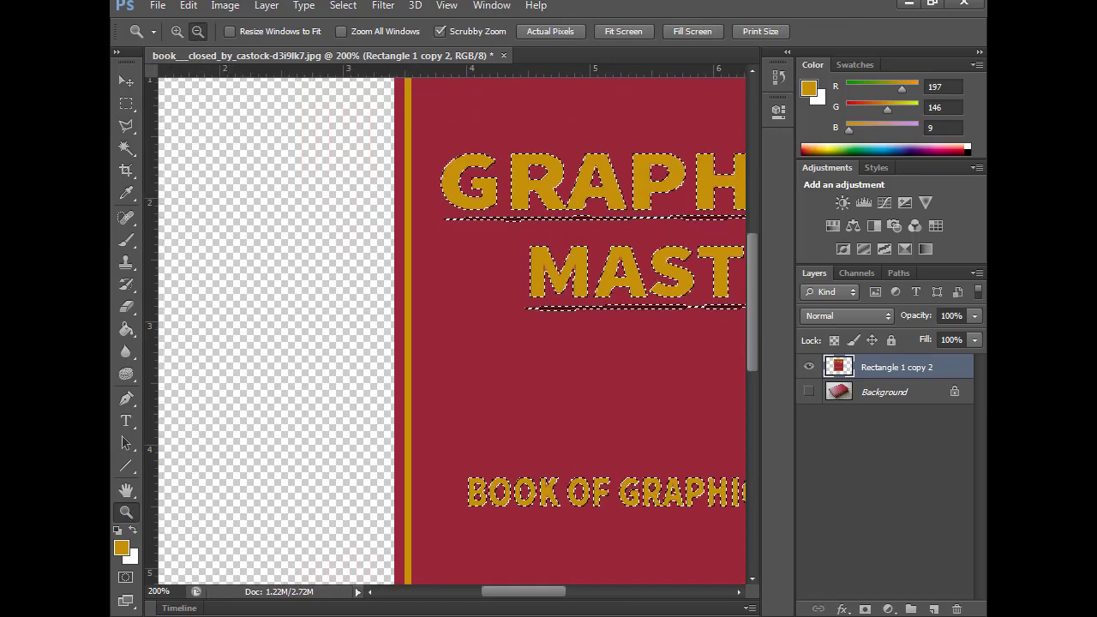
mouse_move(523, 591)
mouse_down()
mouse_move(641, 596)
mouse_move(576, 608)
mouse_up()
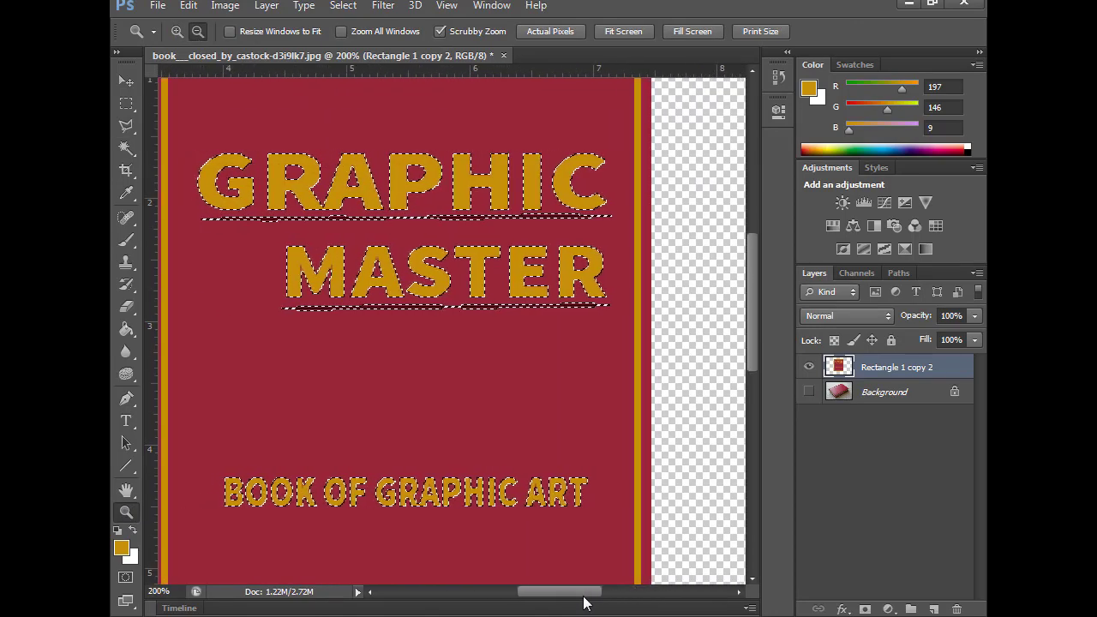
key(Delete)
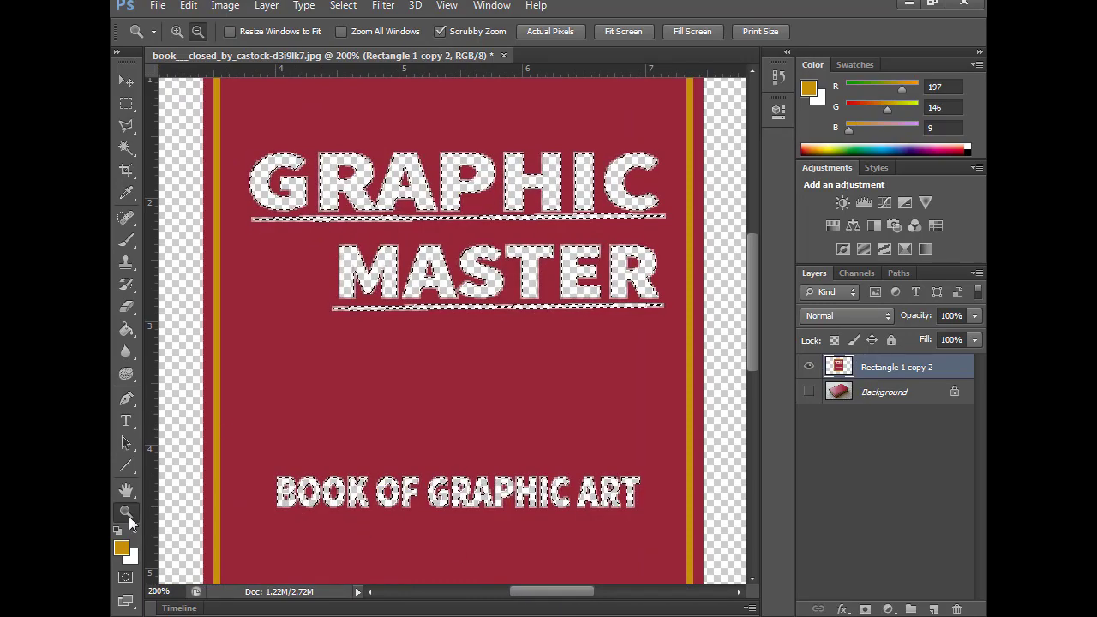
Step: Zoom out to the whole cover and clear the selection with the Lasso
click(613, 31)
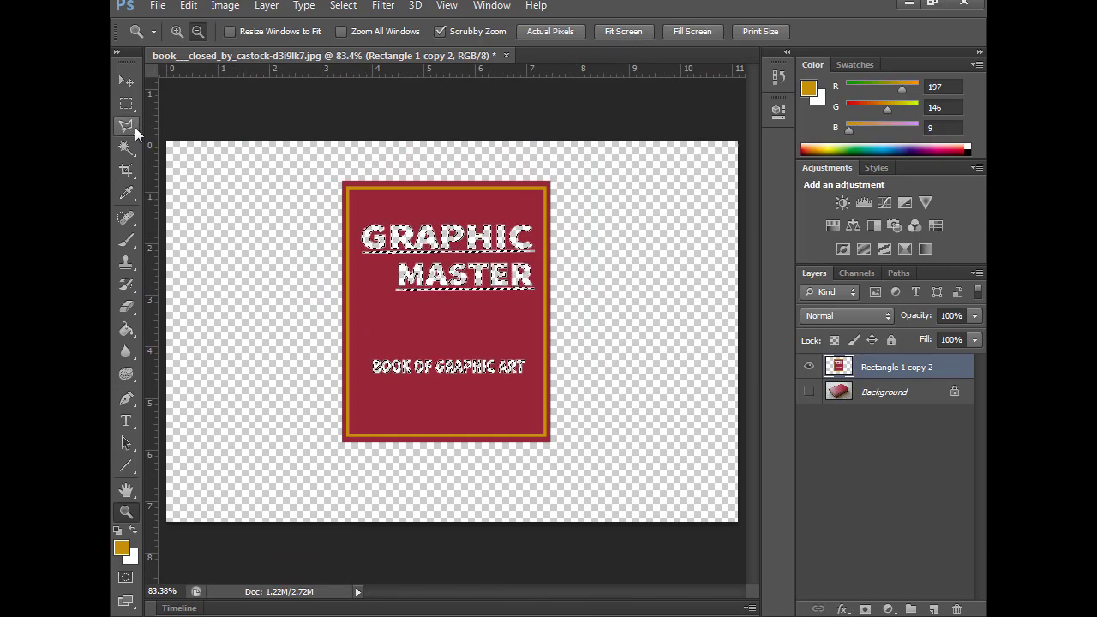
click(134, 126)
click(199, 122)
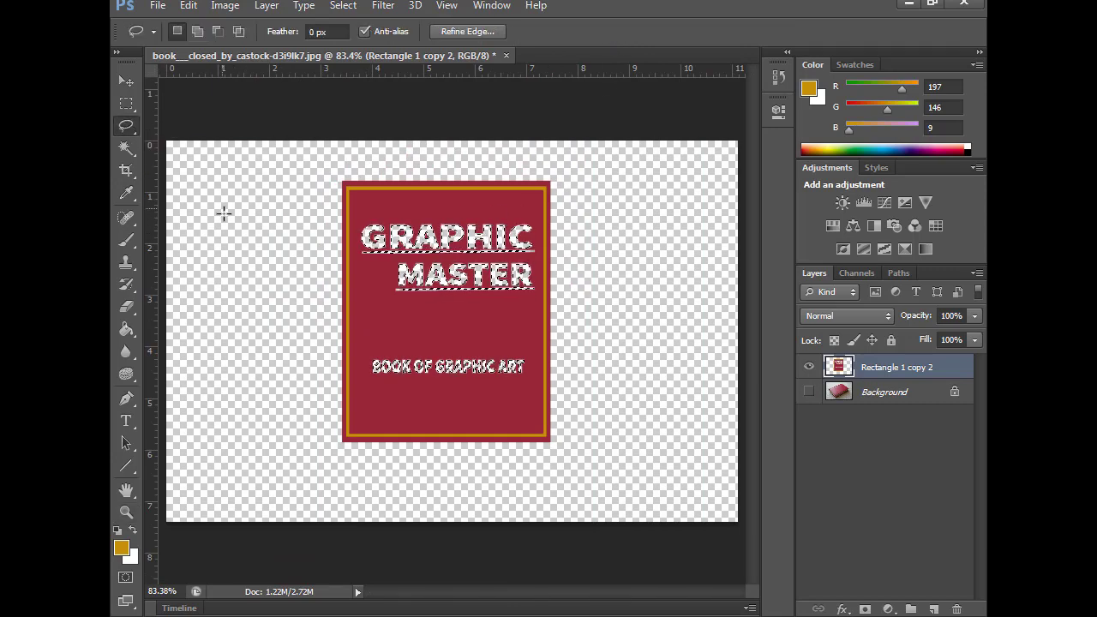
click(250, 214)
Step: Show the book photo again and reselect the Rectangle 1 copy 2 cover layer
click(808, 392)
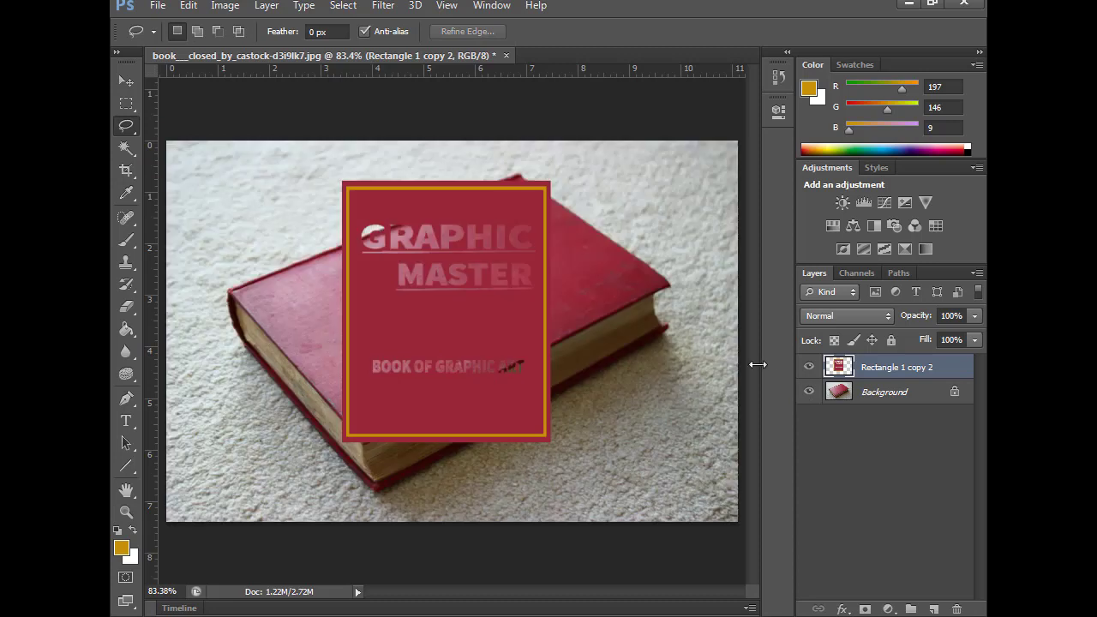
click(868, 403)
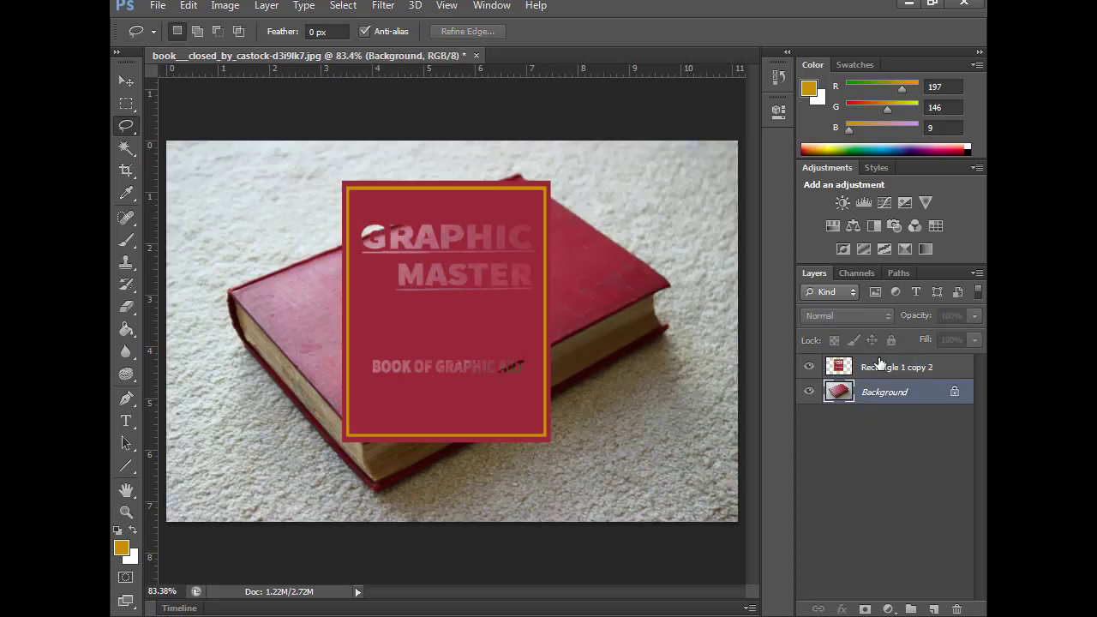
click(876, 363)
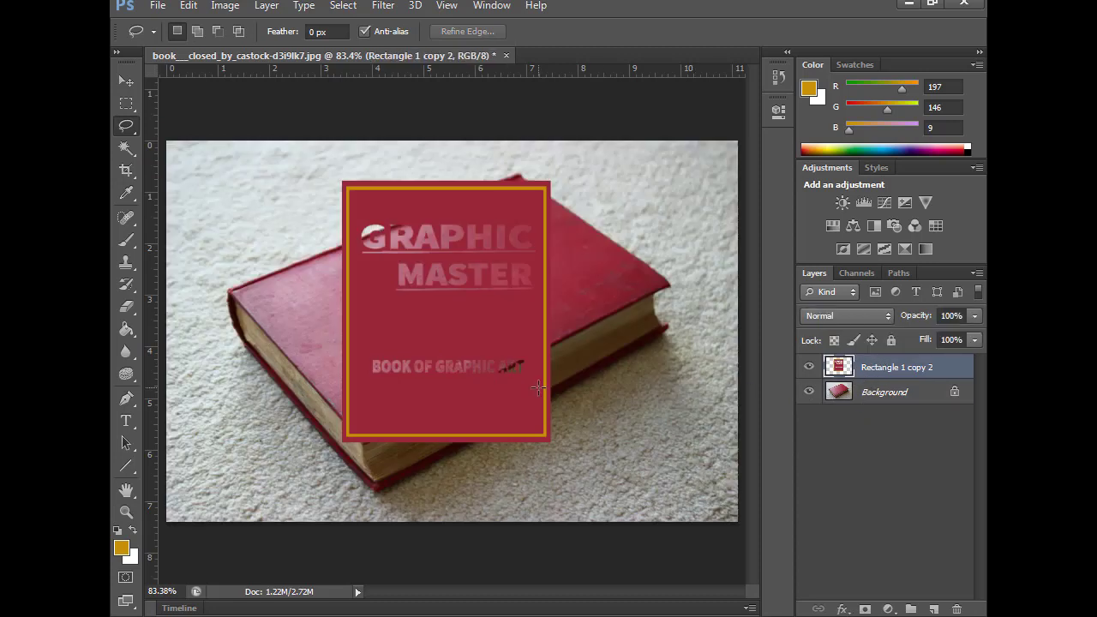
Step: Rotate the cover layer about 61.39° so it lies diagonally across the book
key(ctrl+t)
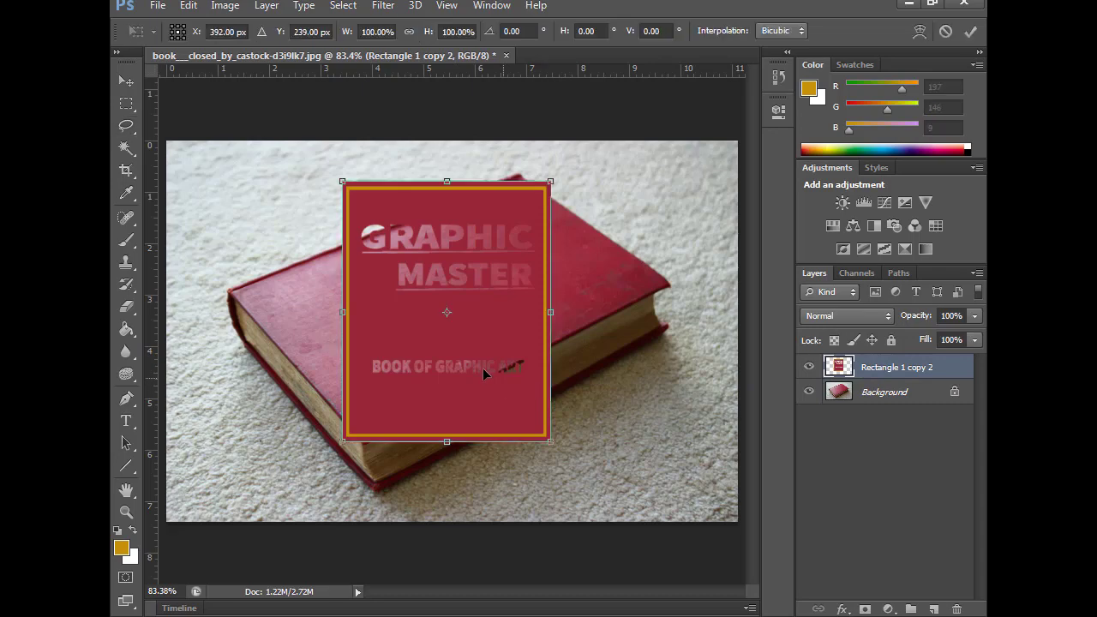
right_click(493, 264)
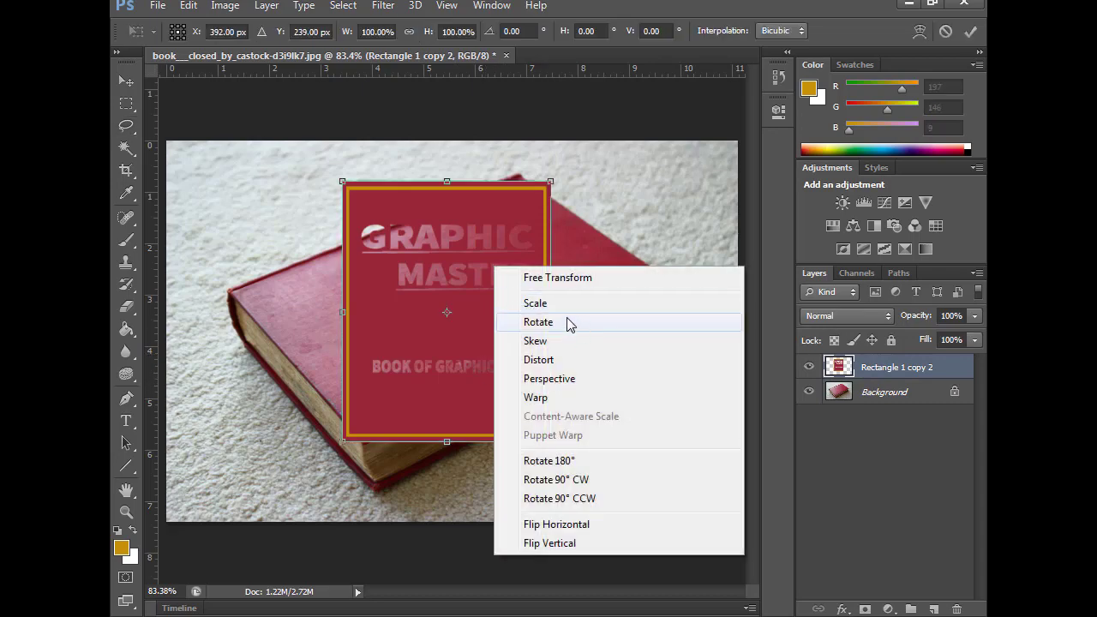
click(556, 321)
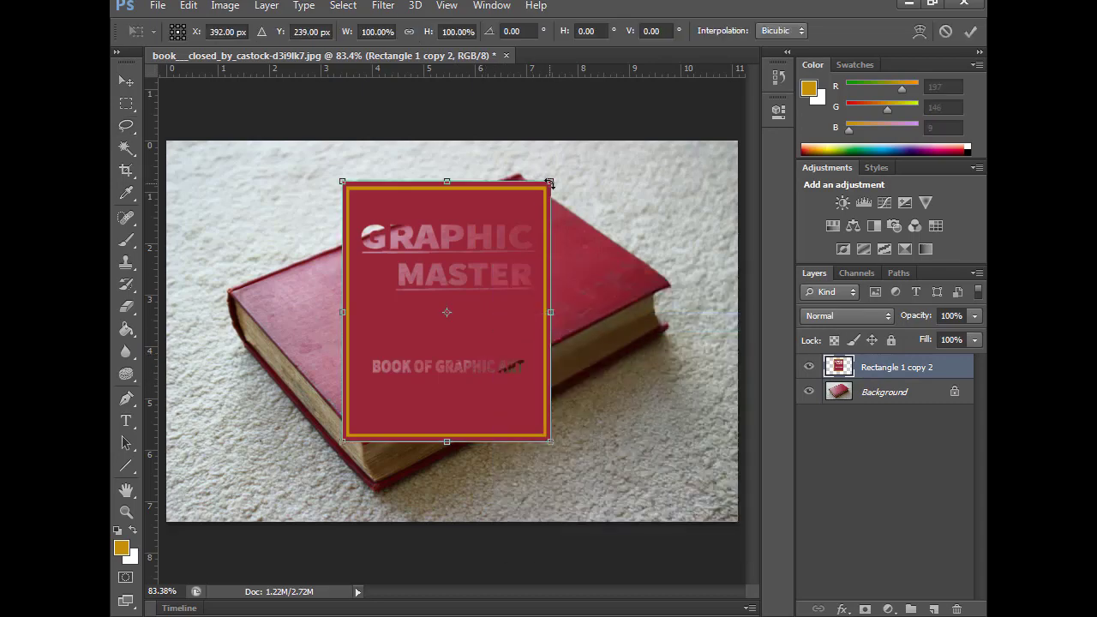
drag(549, 182, 619, 342)
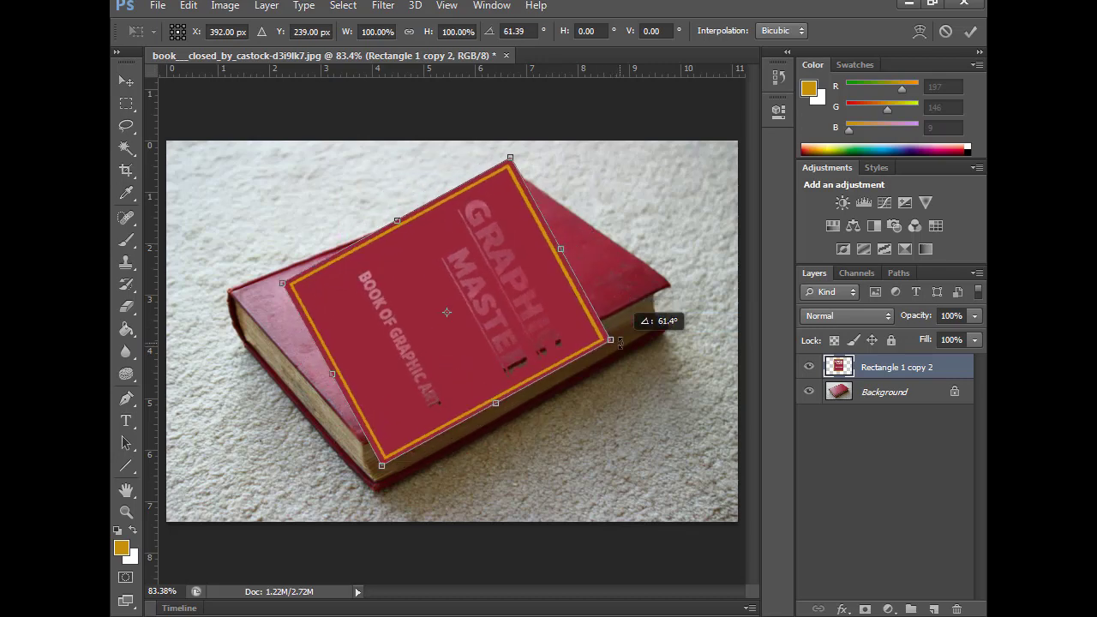
right_click(497, 322)
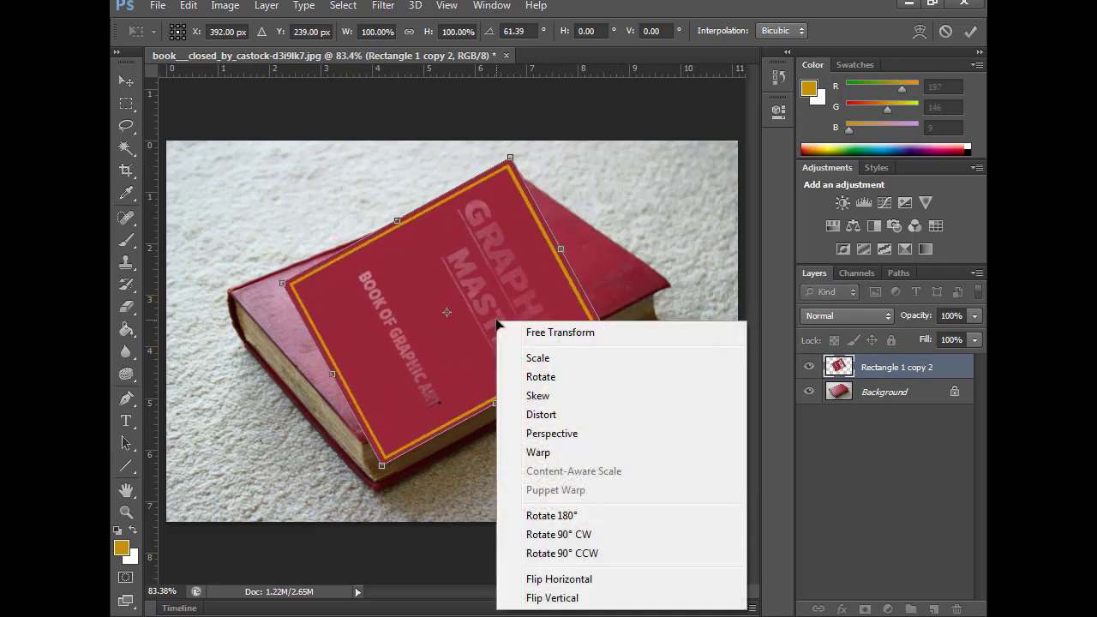
Step: Skew the cover's four corners roughly onto the book's corners
click(562, 396)
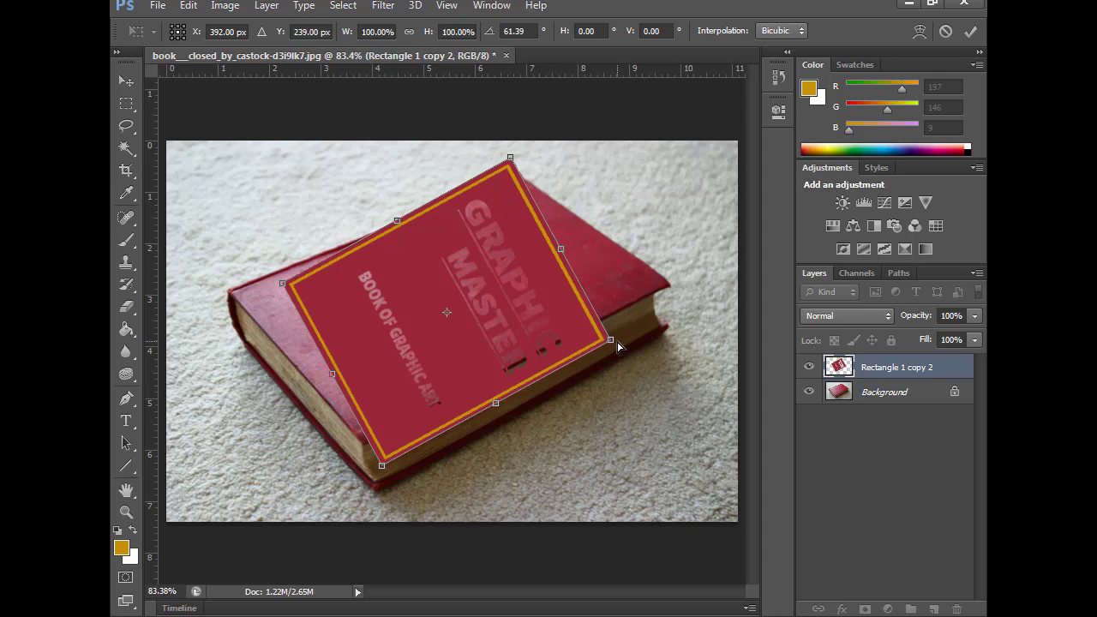
drag(614, 338, 671, 306)
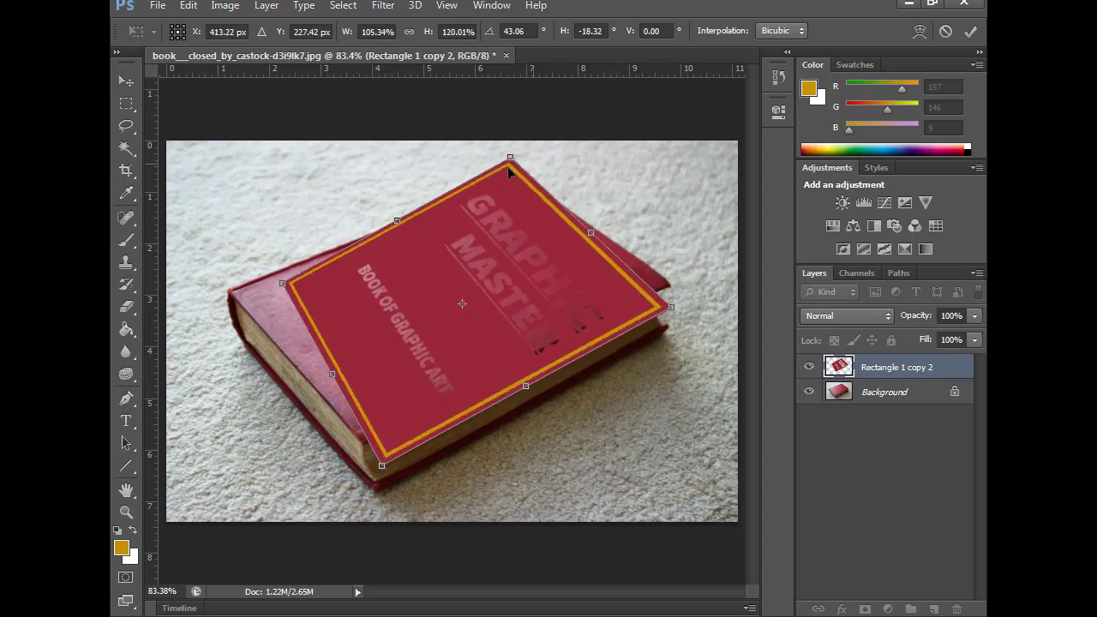
drag(511, 159, 533, 177)
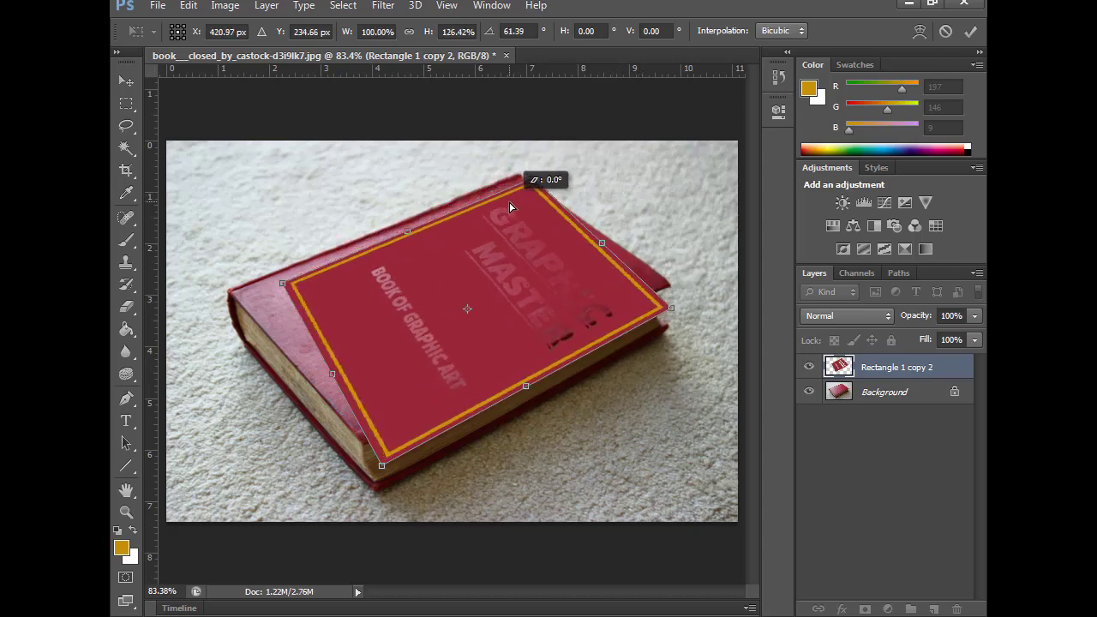
drag(283, 290, 241, 291)
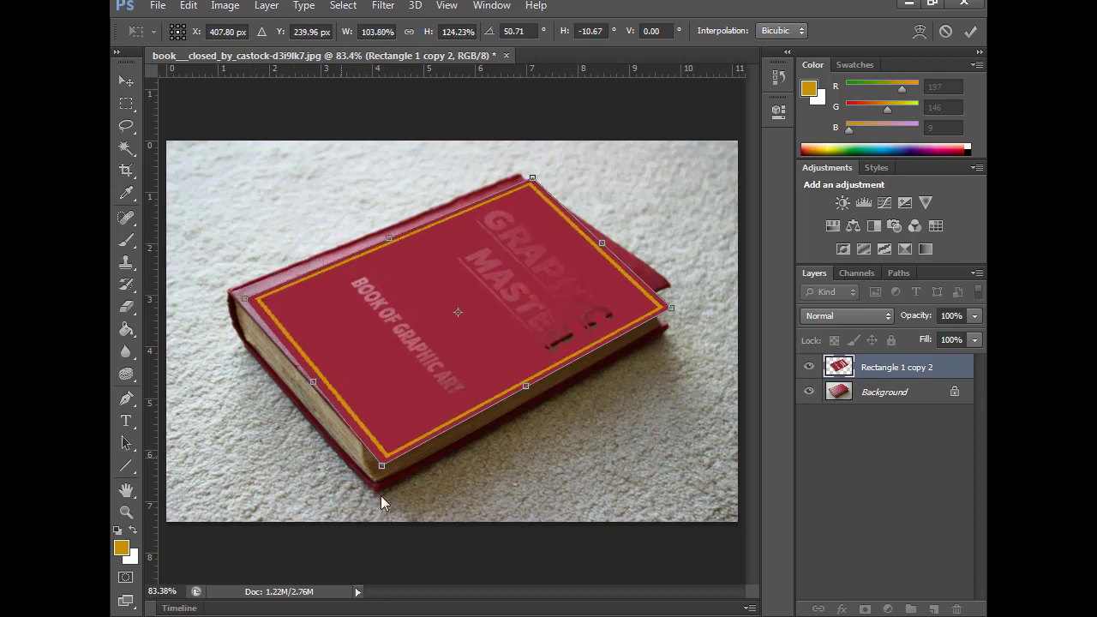
drag(383, 469, 380, 428)
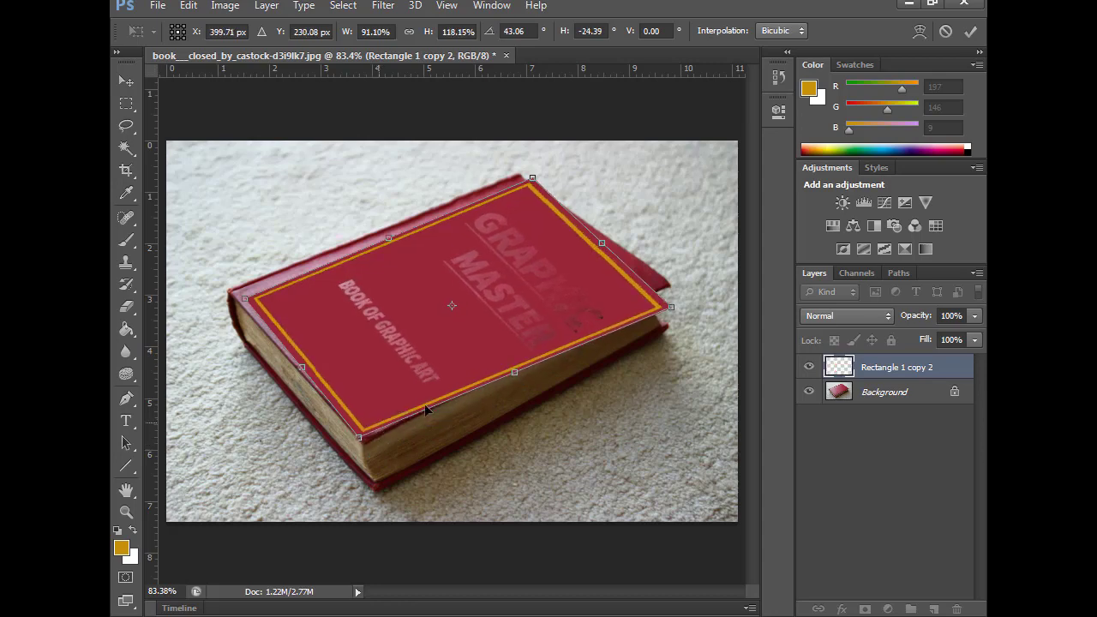
Step: Fine-tune the skewed corners to about -13.95° so the cover matches the book's edges
mouse_move(669, 306)
mouse_down()
mouse_move(649, 286)
mouse_move(663, 280)
mouse_up()
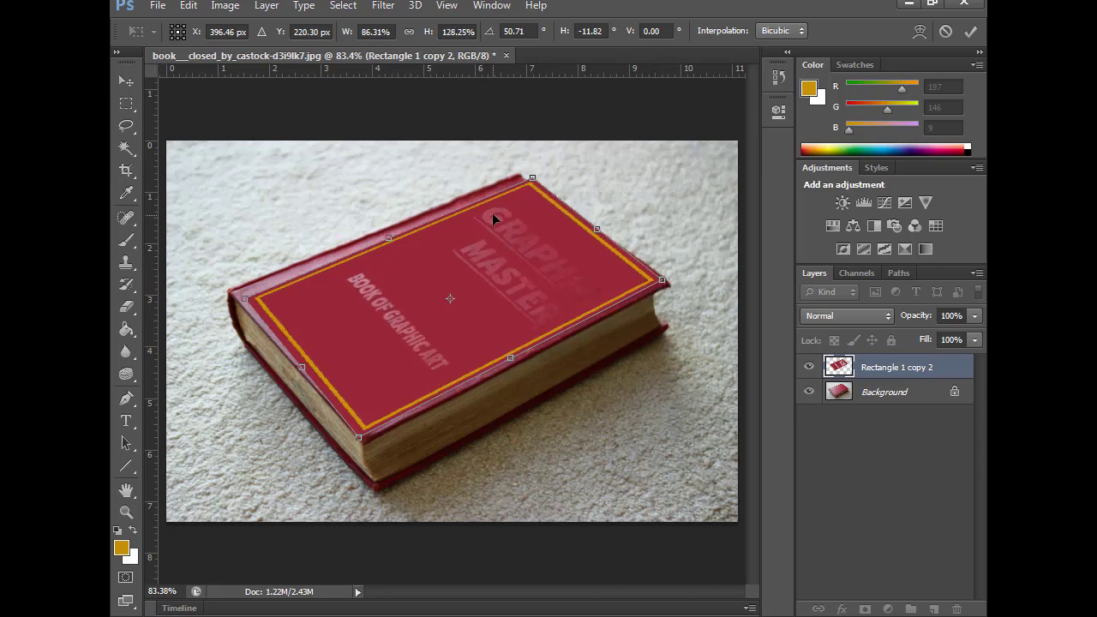
drag(532, 179, 527, 182)
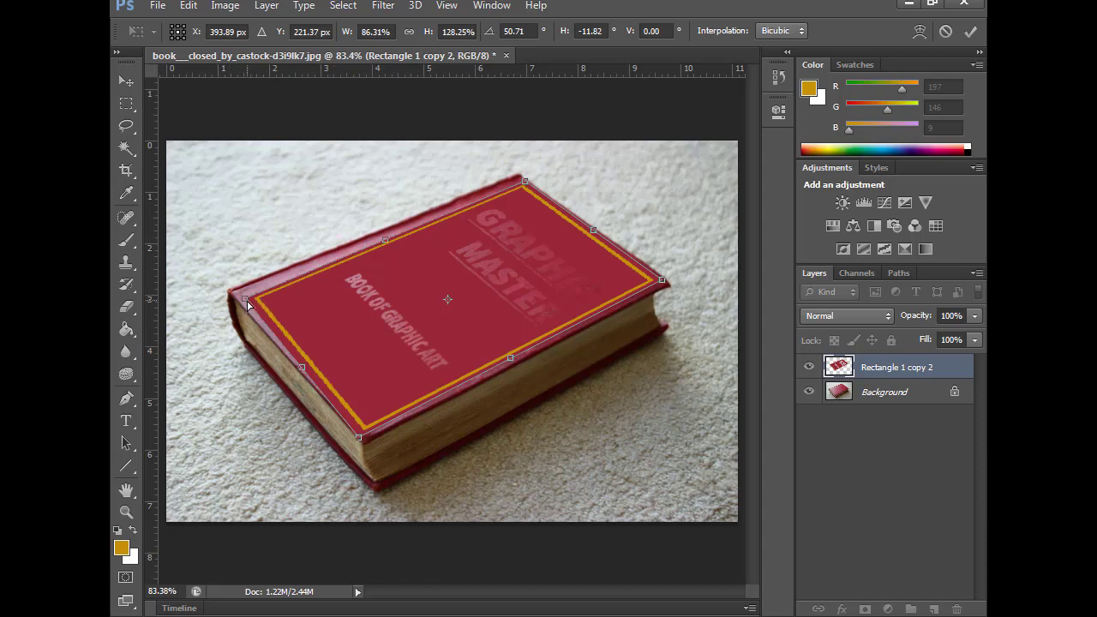
drag(246, 302, 243, 304)
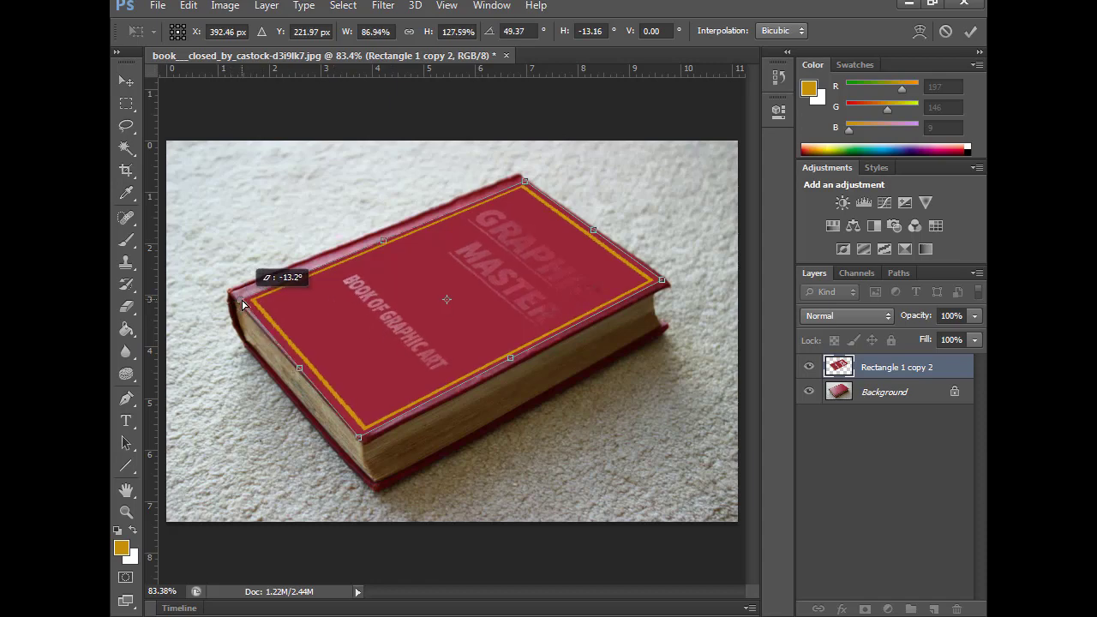
drag(242, 304, 238, 300)
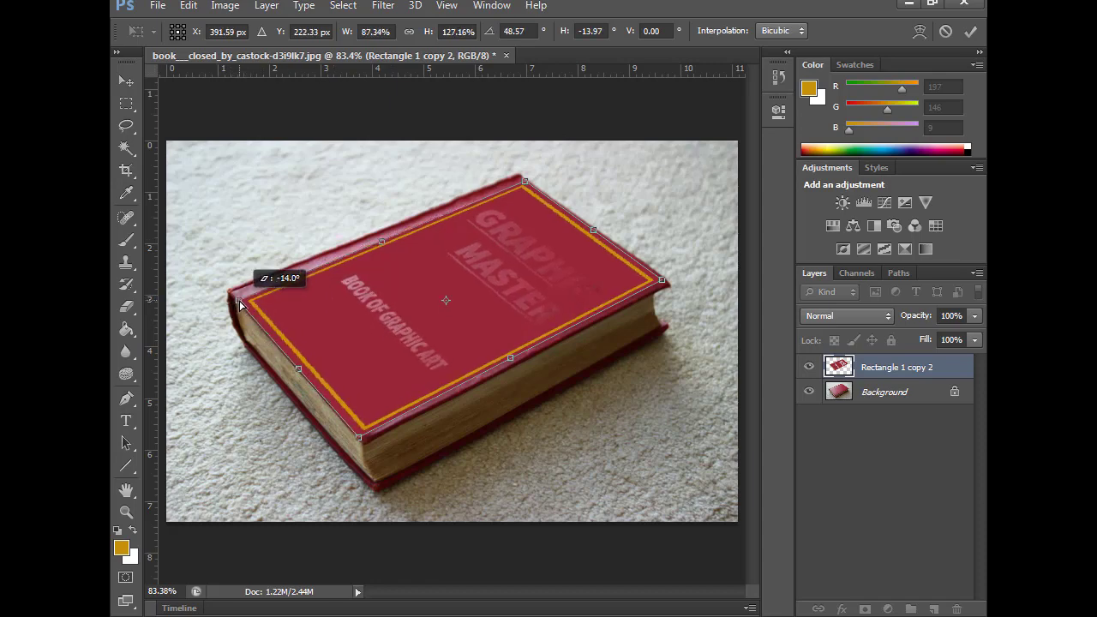
drag(361, 443, 364, 443)
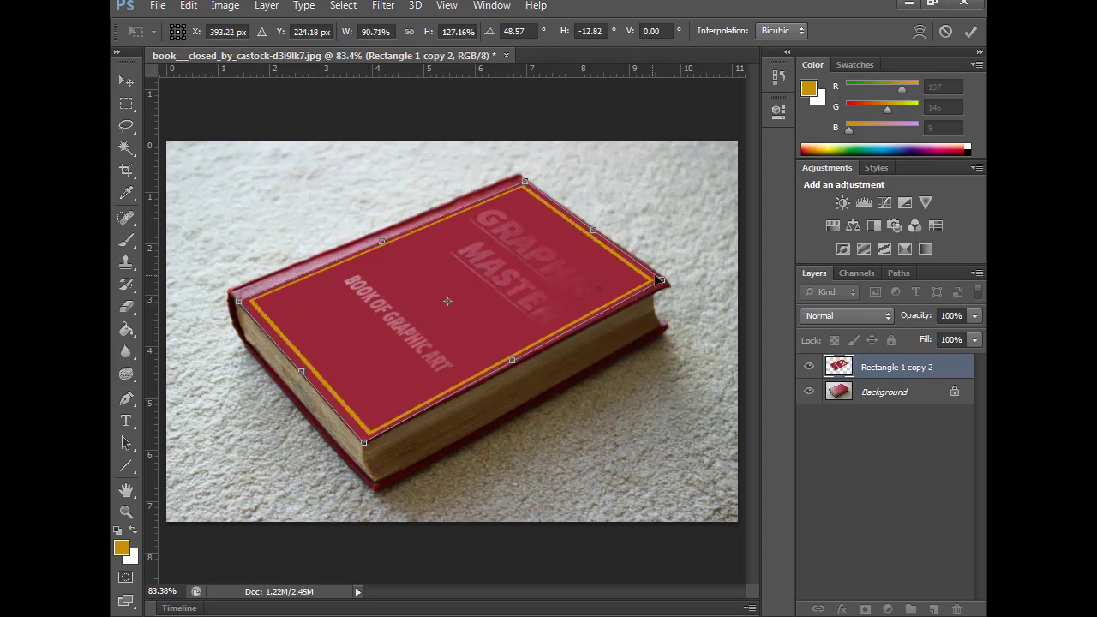
drag(664, 289, 668, 295)
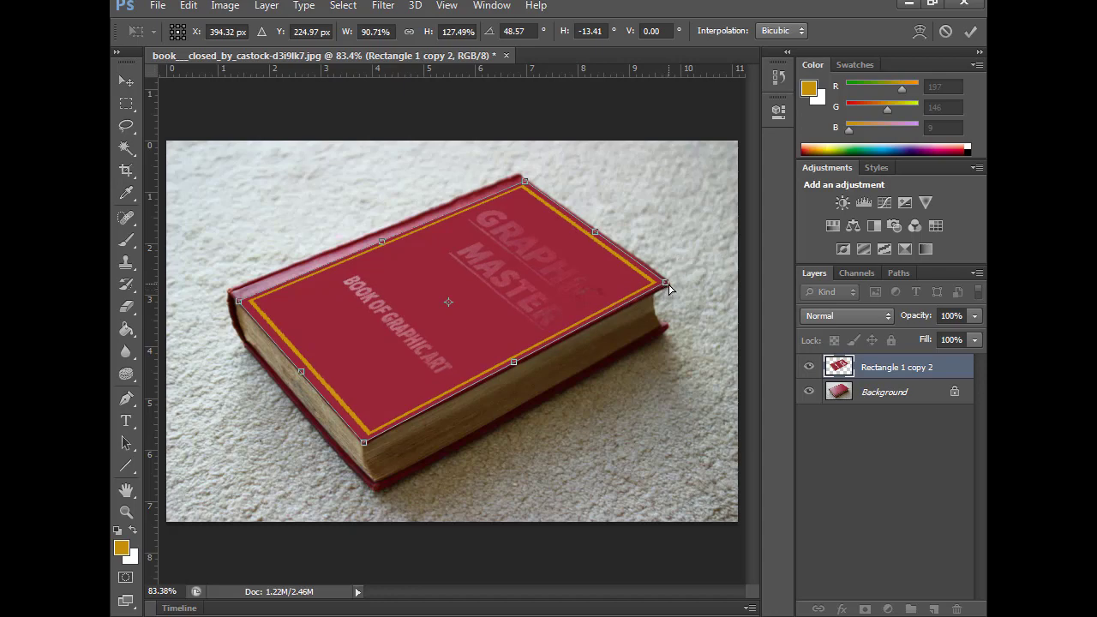
drag(673, 287, 674, 290)
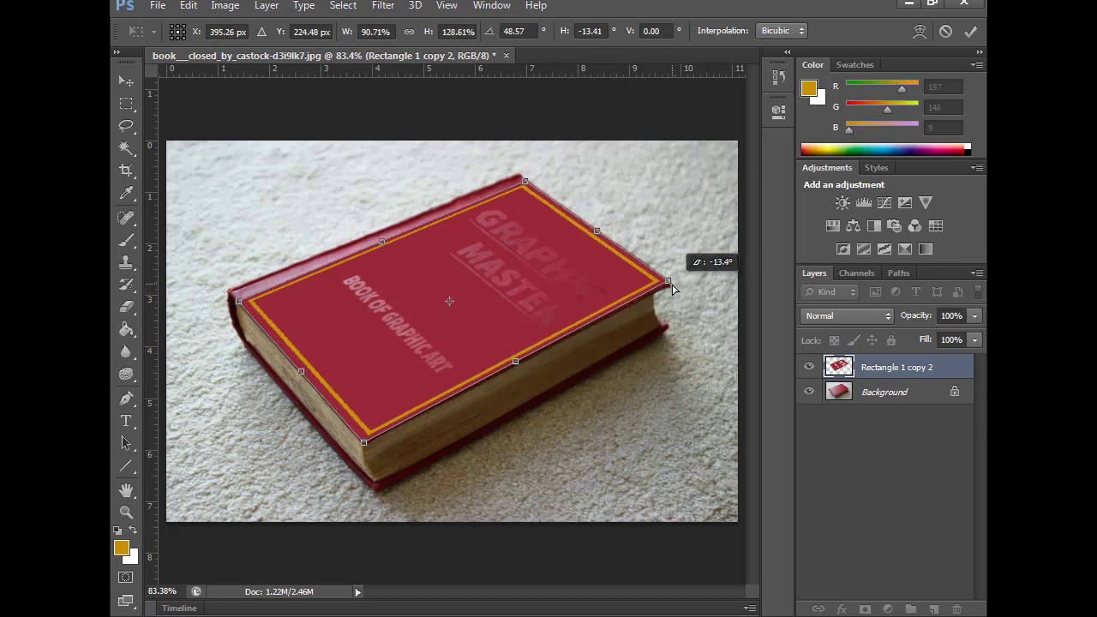
drag(674, 290, 672, 290)
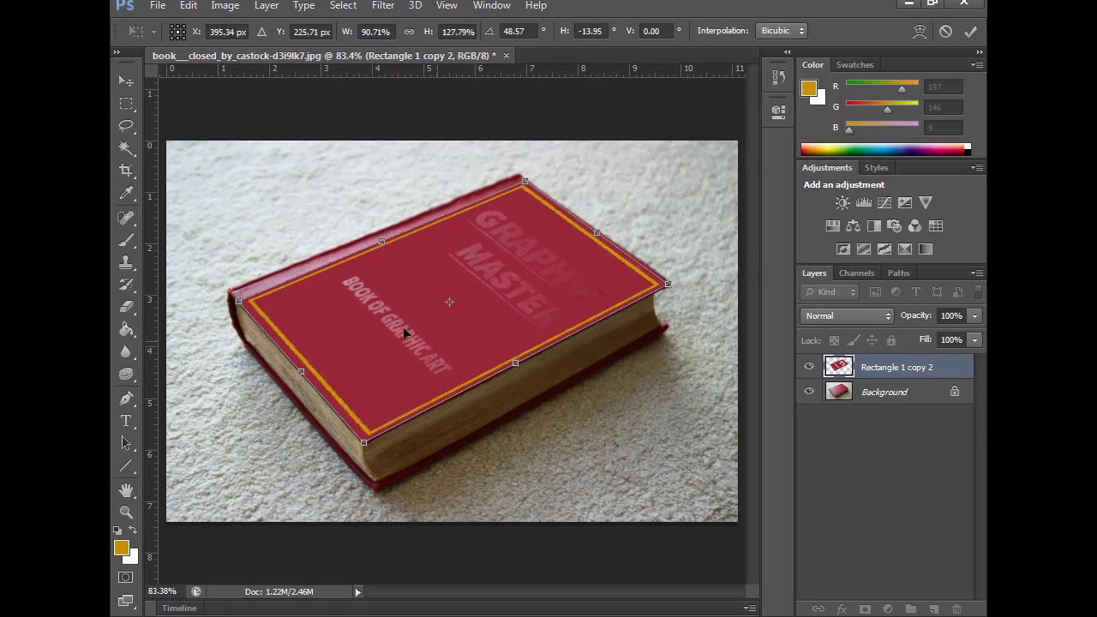
click(127, 81)
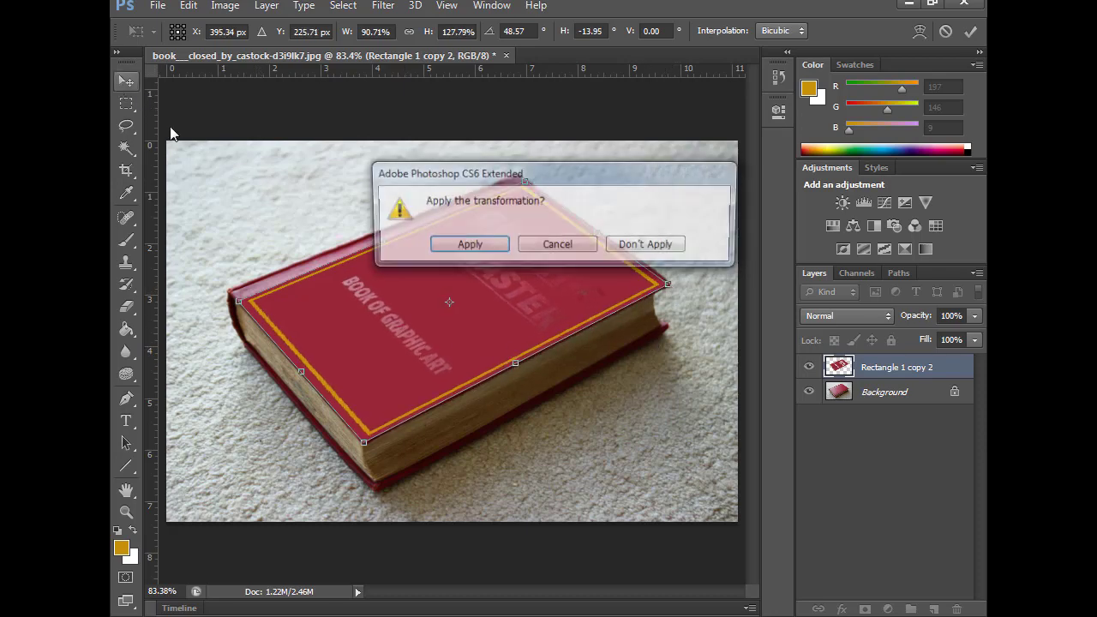
Step: Apply the skew and convert Rectangle 1 copy 2 into a Smart Object
click(487, 246)
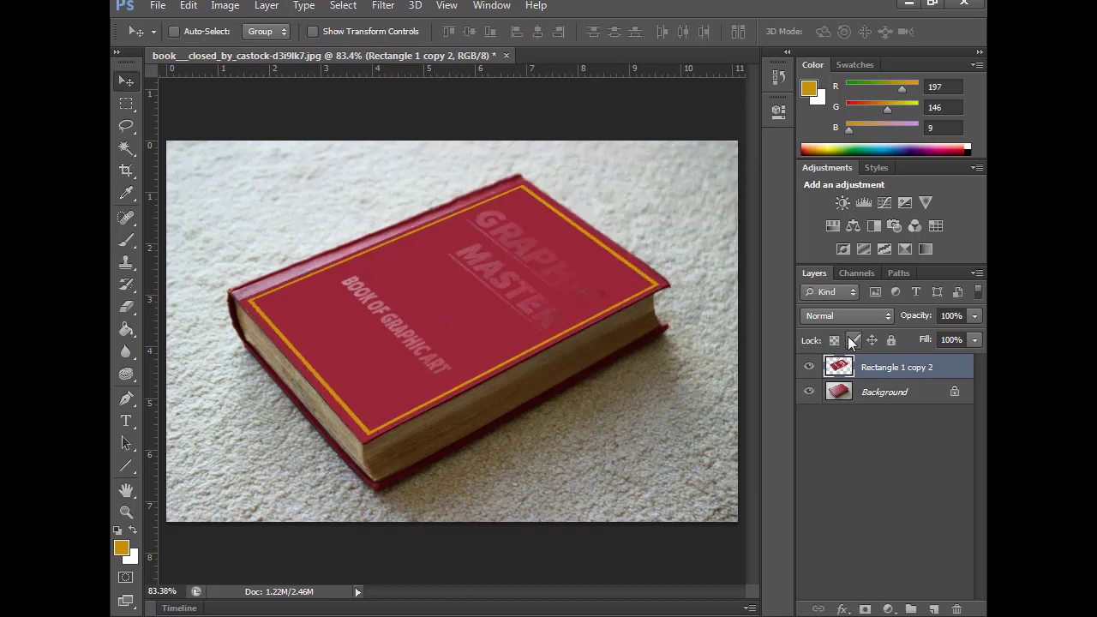
right_click(887, 367)
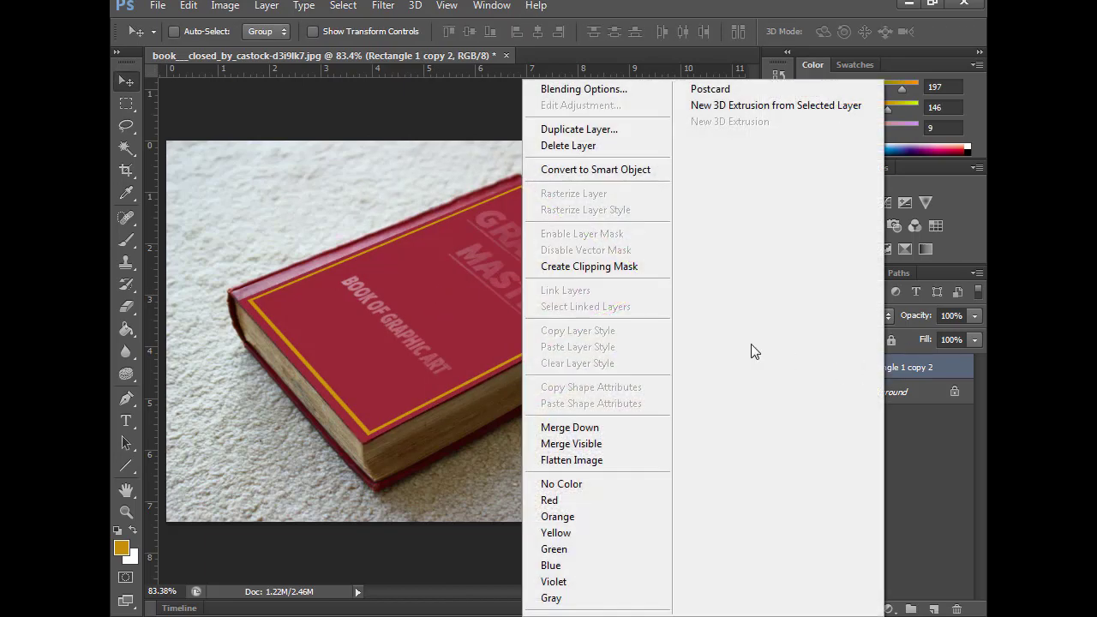
click(616, 175)
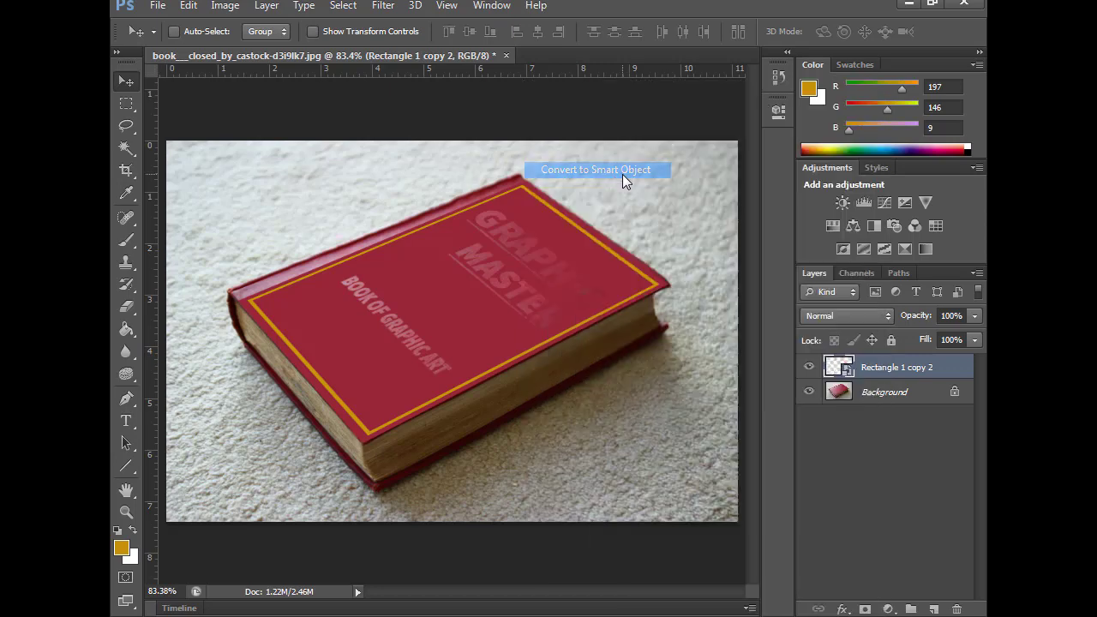
Step: Add a Bevel & Emboss effect to the cover overlay through Blending Options
click(842, 608)
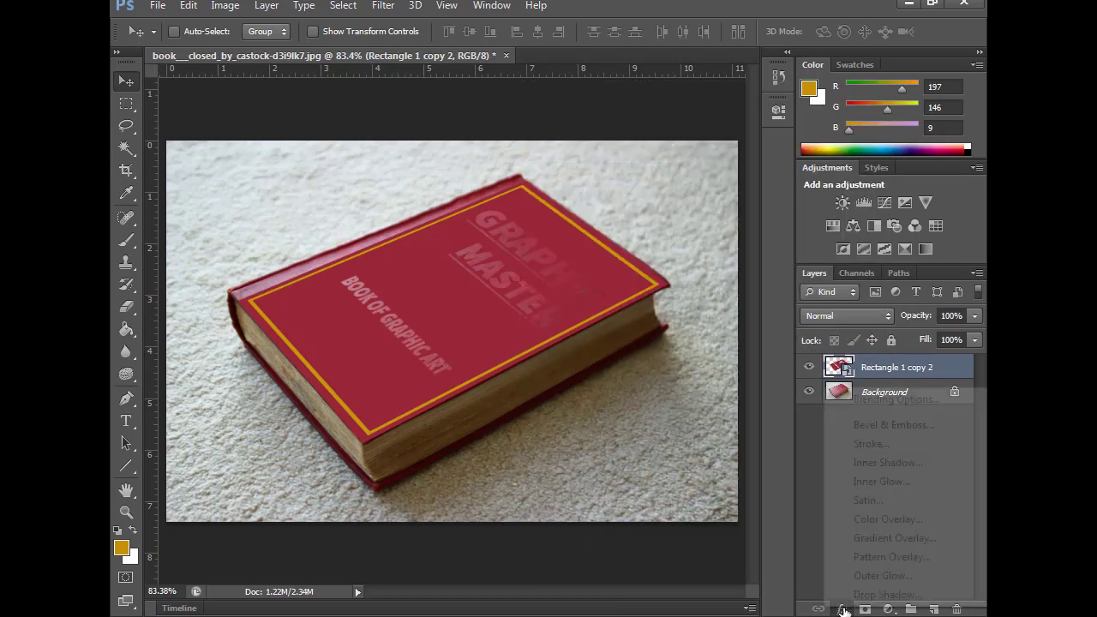
click(895, 403)
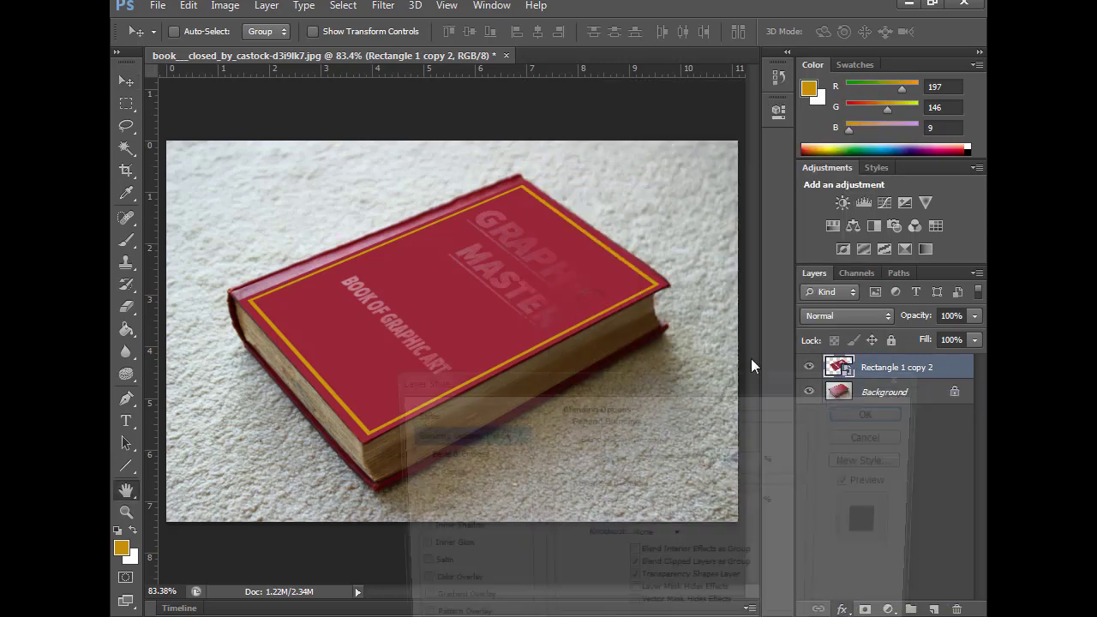
drag(711, 377, 849, 233)
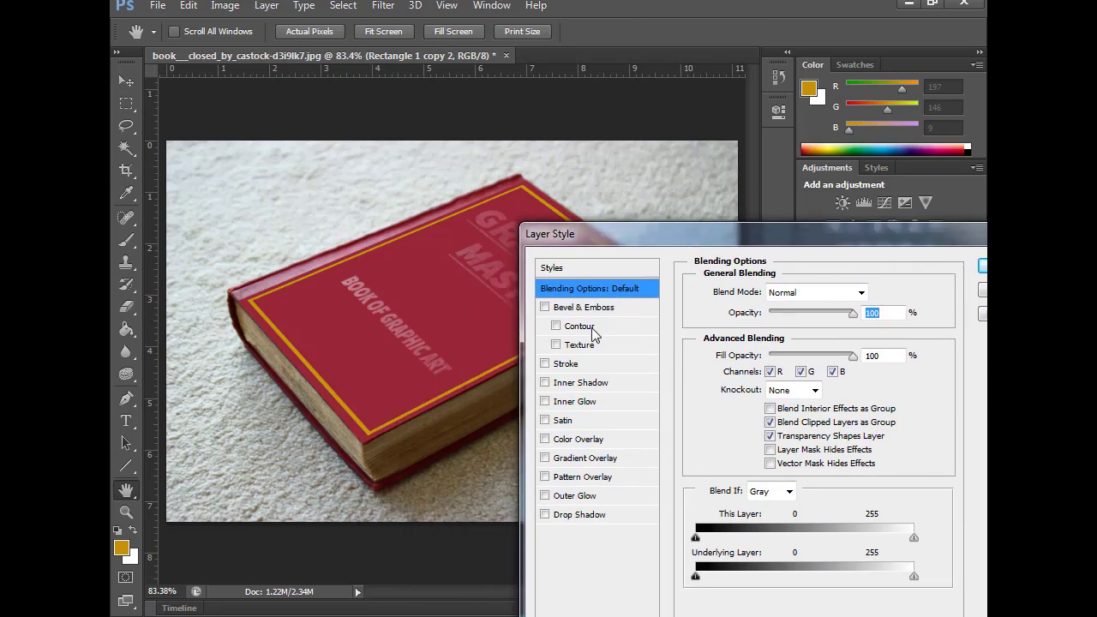
click(544, 307)
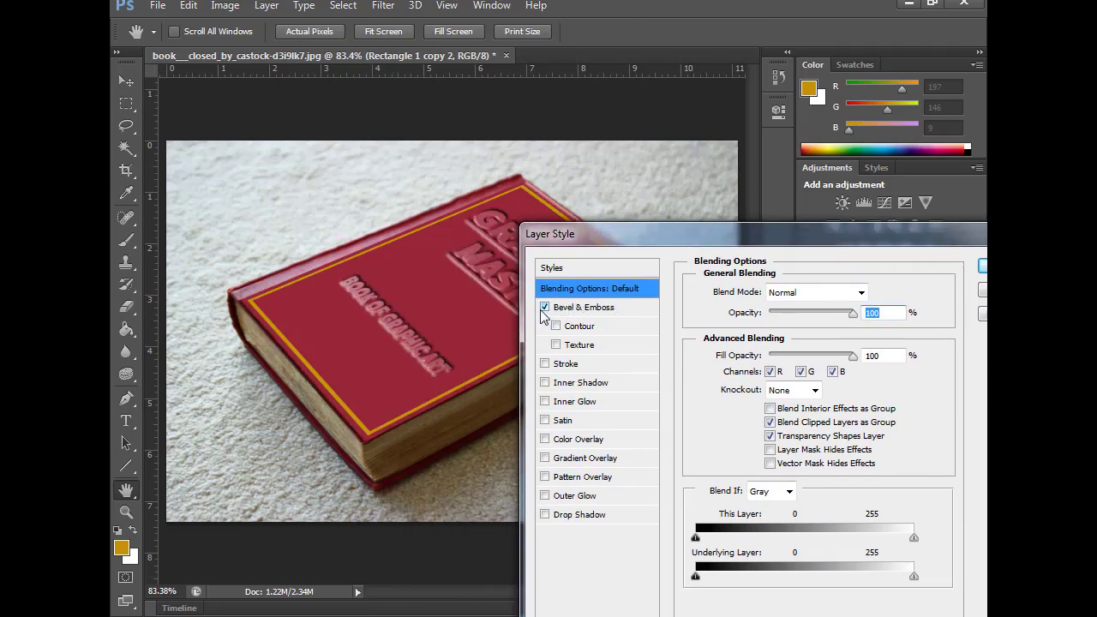
Step: Lower the overlay's opacity to 54% so the book texture shows through
drag(653, 236, 583, 393)
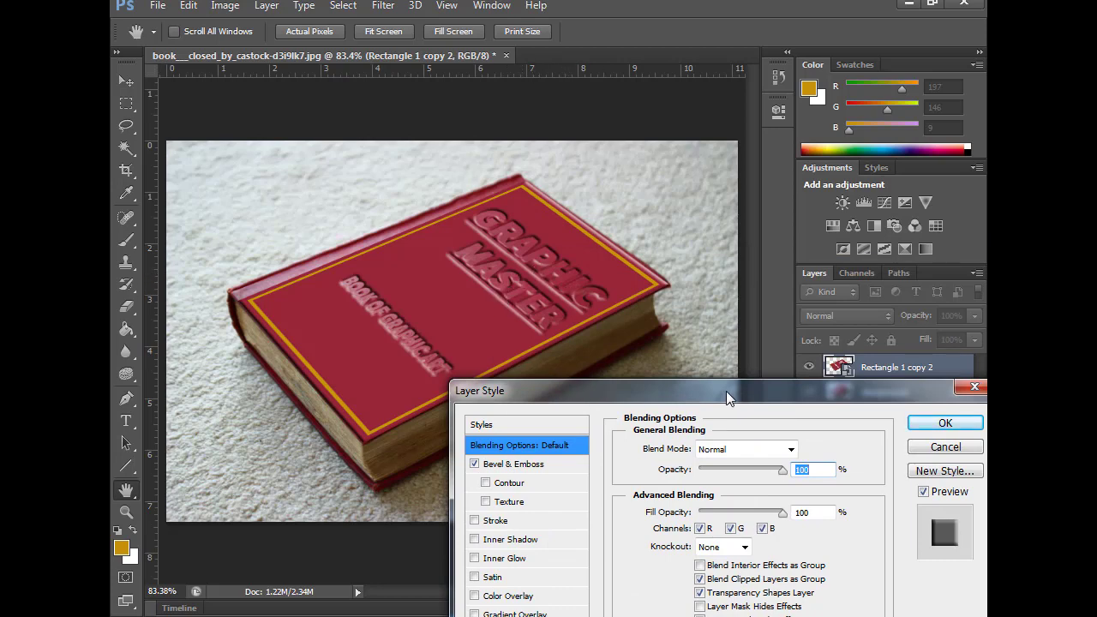
mouse_move(727, 392)
mouse_down()
mouse_move(825, 300)
mouse_move(872, 188)
mouse_move(808, 182)
mouse_up()
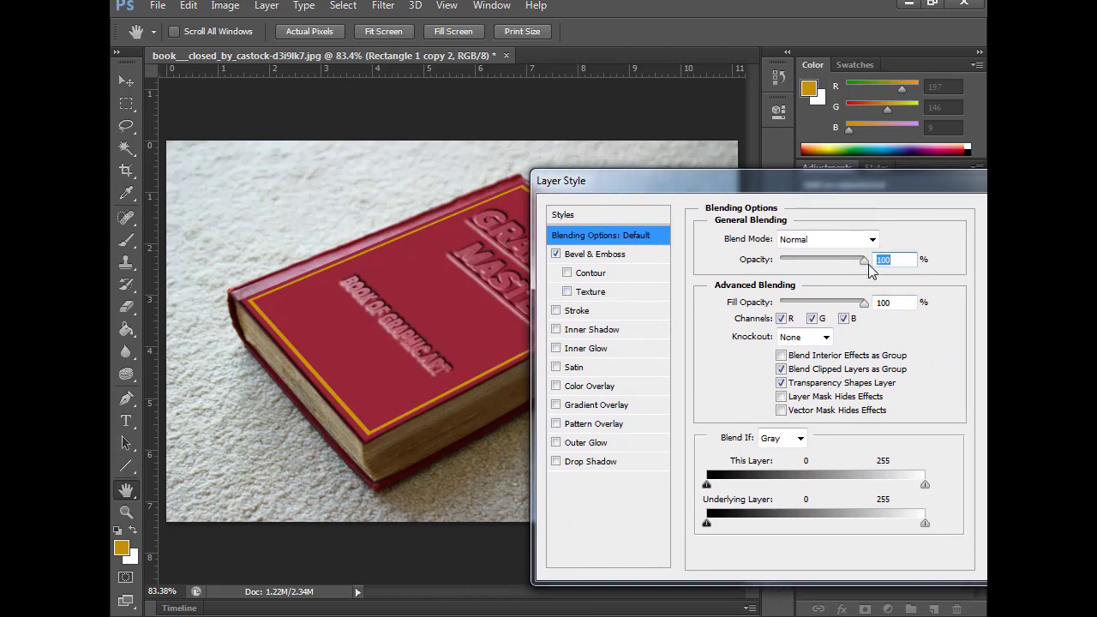
drag(868, 264, 824, 267)
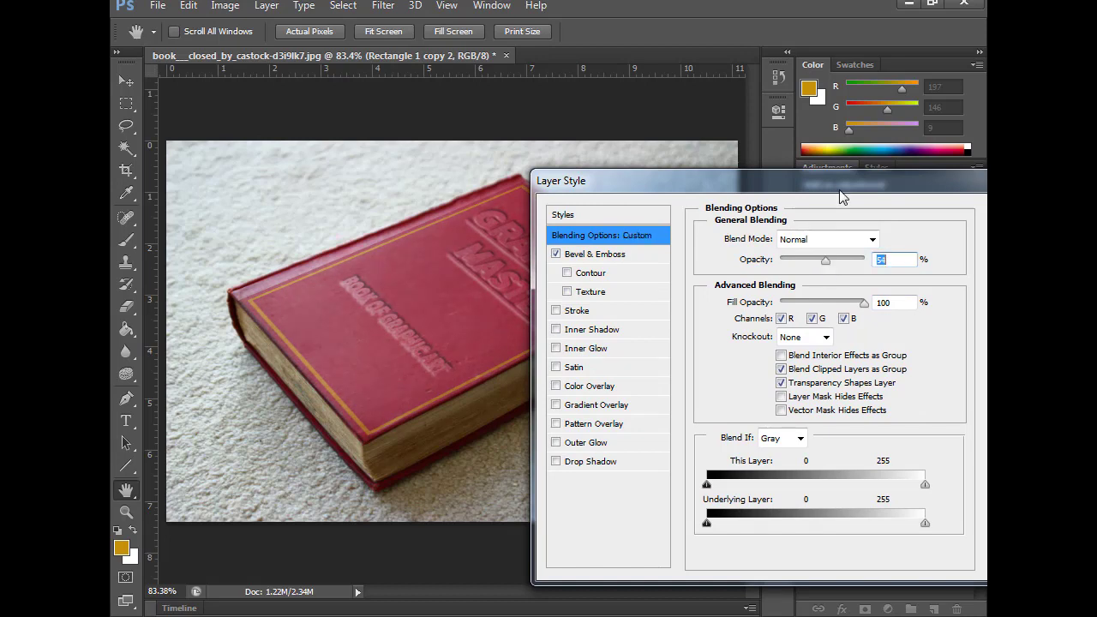
mouse_move(843, 182)
mouse_down()
mouse_move(829, 245)
mouse_move(727, 311)
mouse_move(740, 343)
mouse_up()
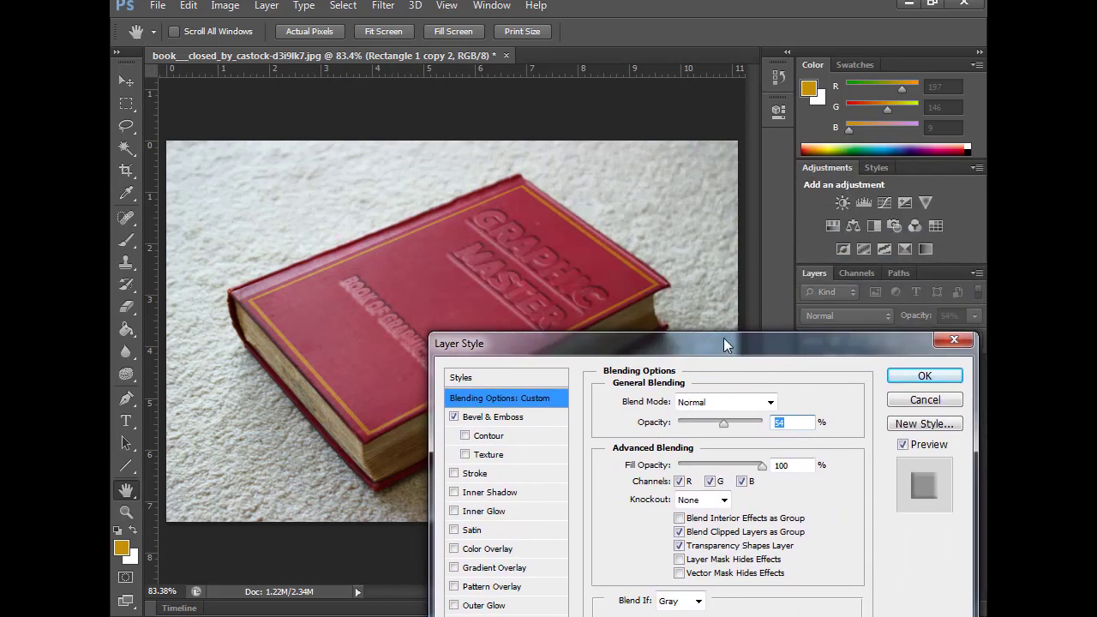
drag(673, 339, 750, 177)
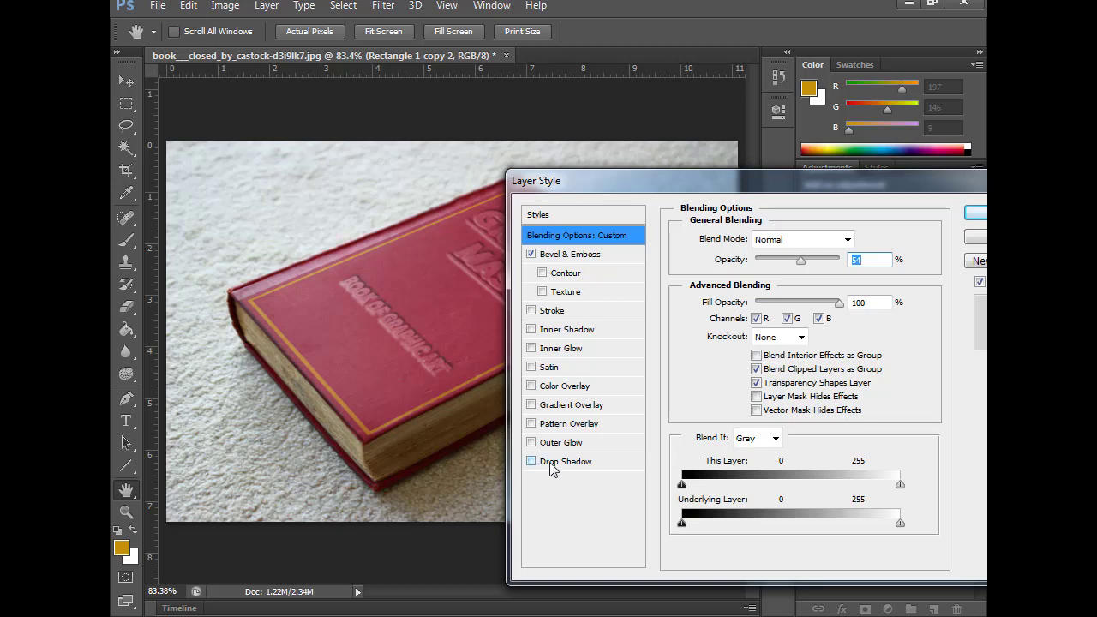
Step: Add a Satin effect in Soft Light mode with its distance reduced to 7 px
click(553, 370)
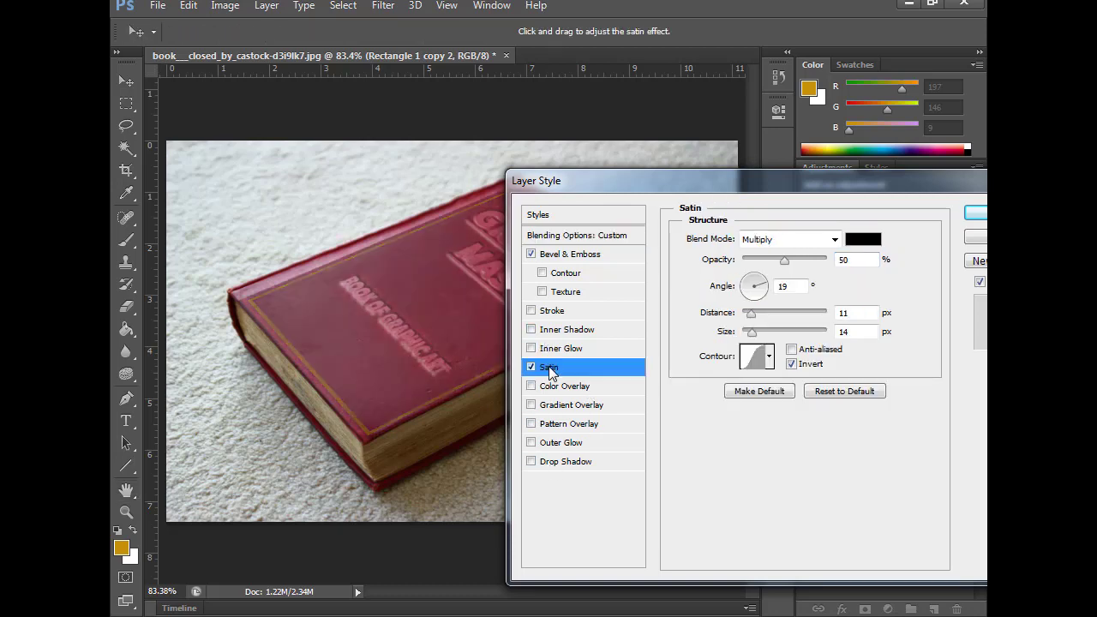
click(803, 246)
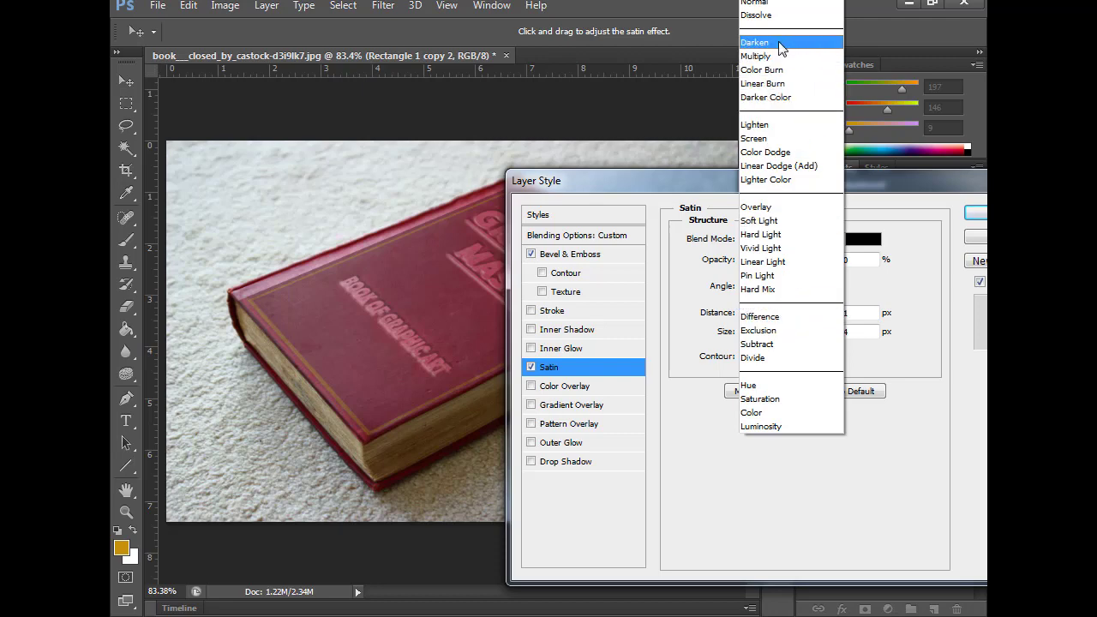
click(782, 43)
click(810, 242)
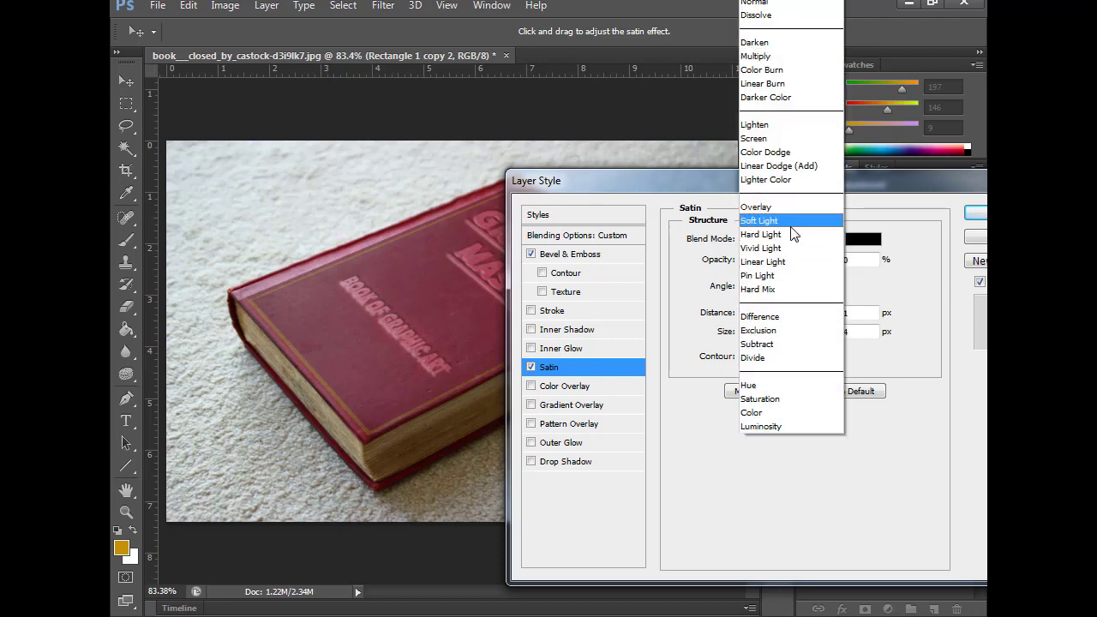
click(792, 227)
mouse_move(709, 190)
mouse_down()
mouse_move(695, 451)
mouse_move(677, 192)
mouse_up()
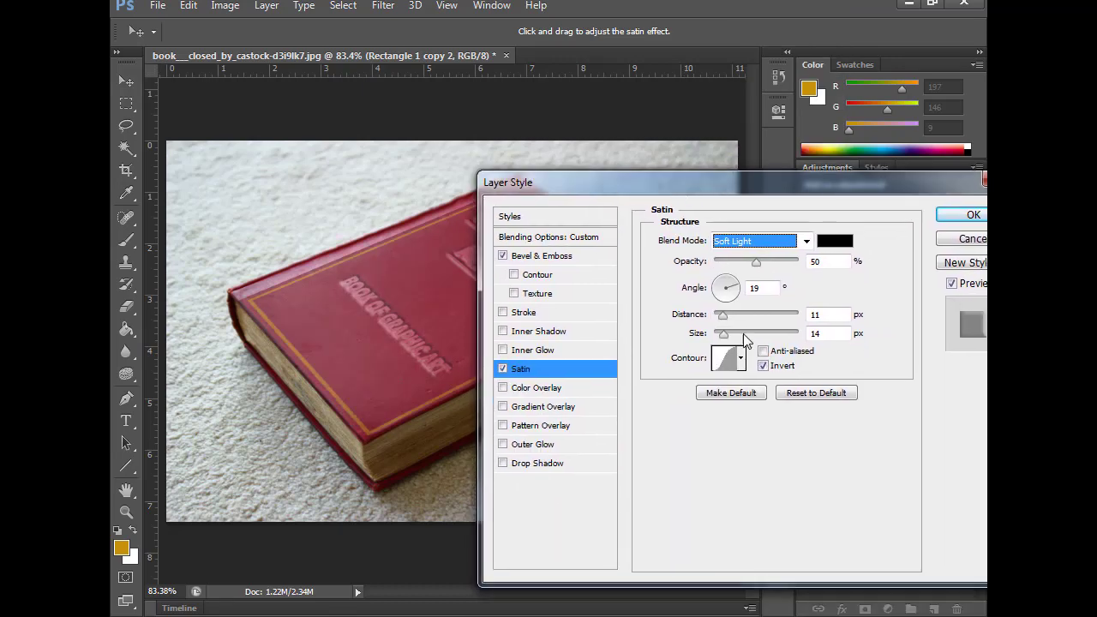
mouse_move(723, 321)
mouse_down()
mouse_move(715, 314)
mouse_move(754, 317)
mouse_move(719, 328)
mouse_up()
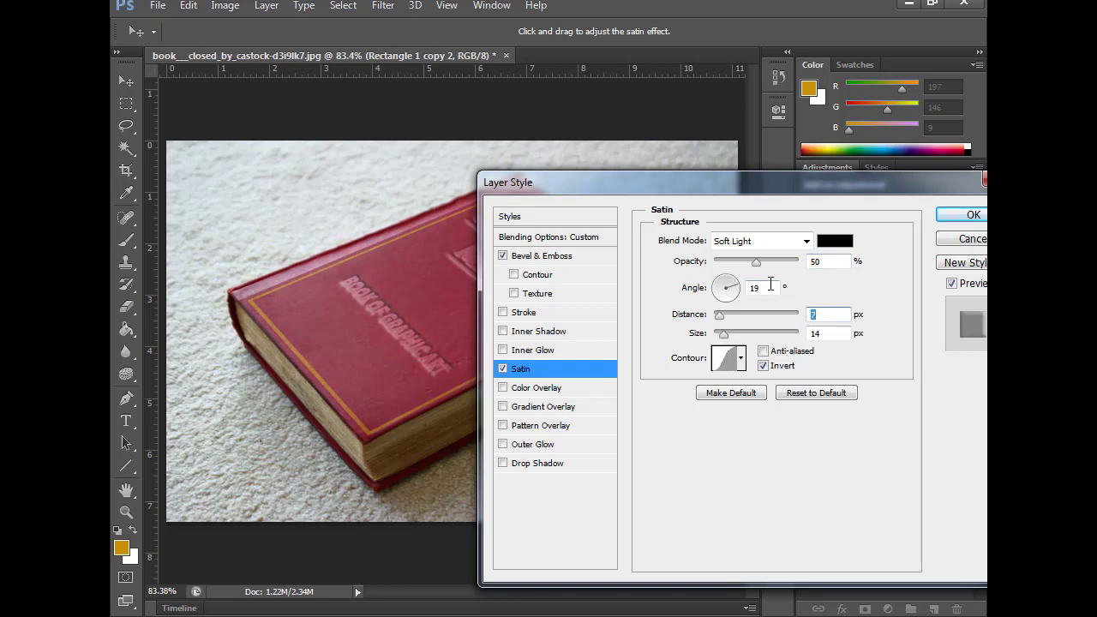
Step: Add a Drop Shadow effect and set its colour to white
click(531, 464)
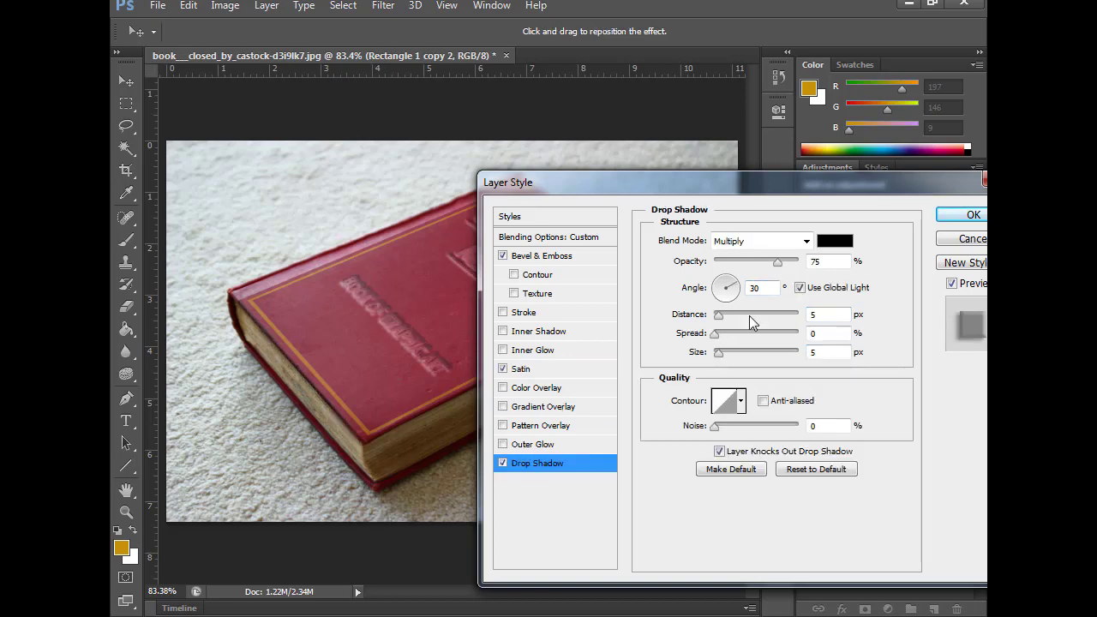
click(835, 241)
drag(425, 304, 392, 296)
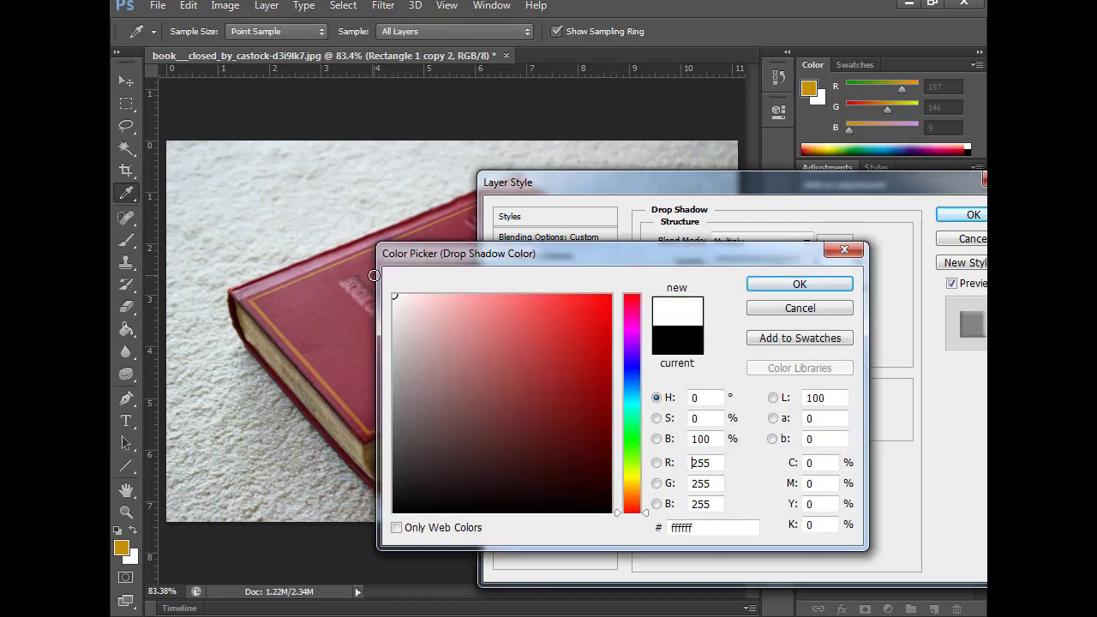
drag(490, 260, 586, 219)
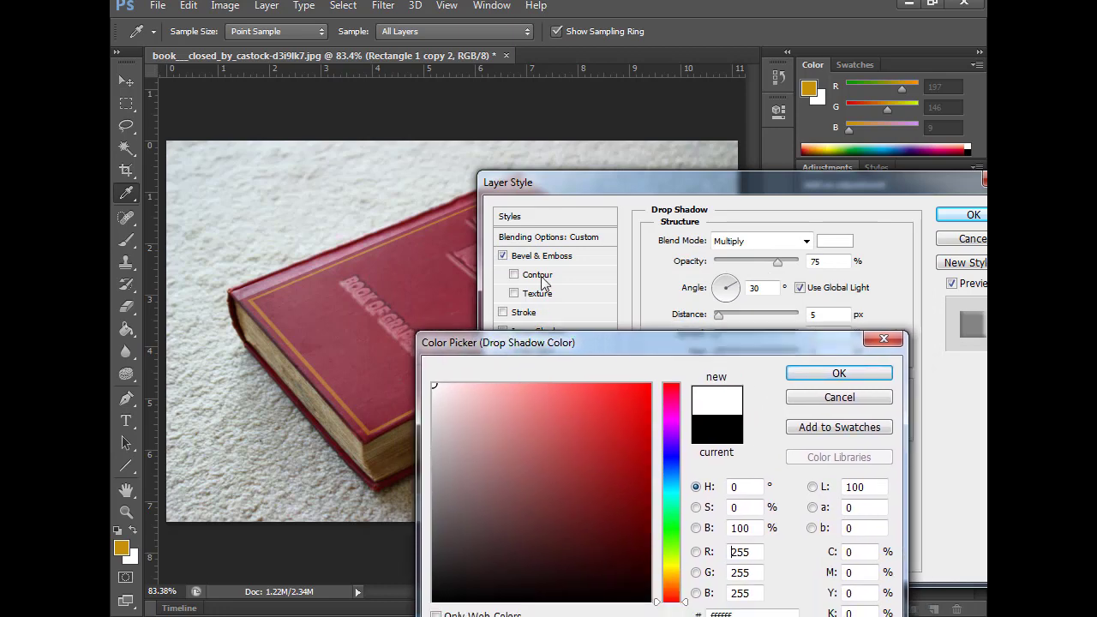
click(891, 243)
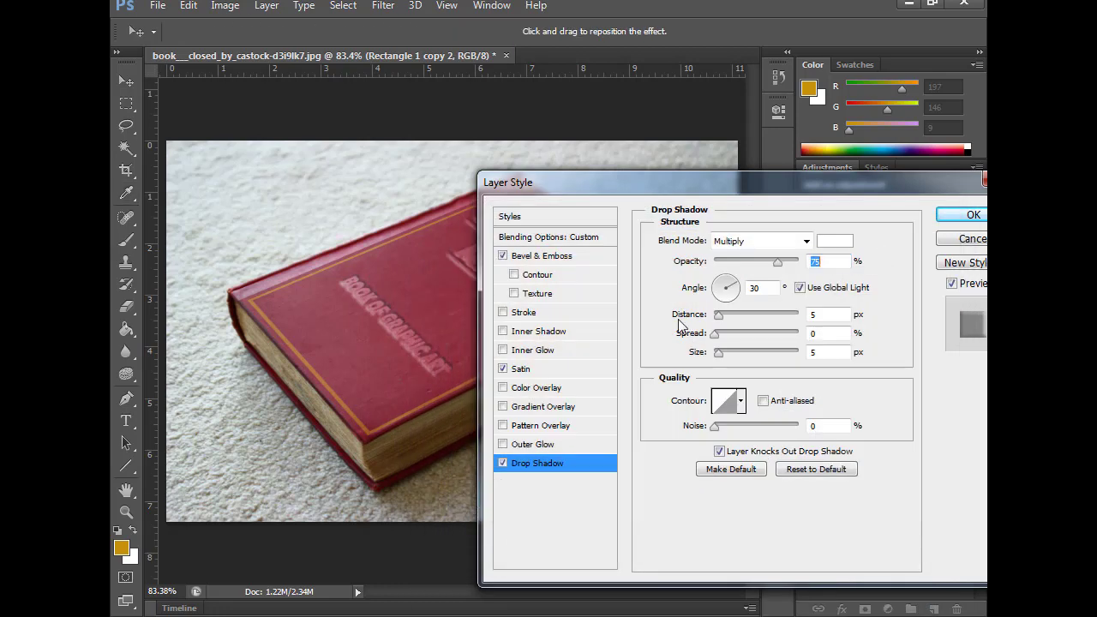
Step: Give the drop shadow spread 14, size 18 and a stepped contour
mouse_move(699, 183)
mouse_down()
mouse_move(621, 377)
mouse_move(712, 300)
mouse_up()
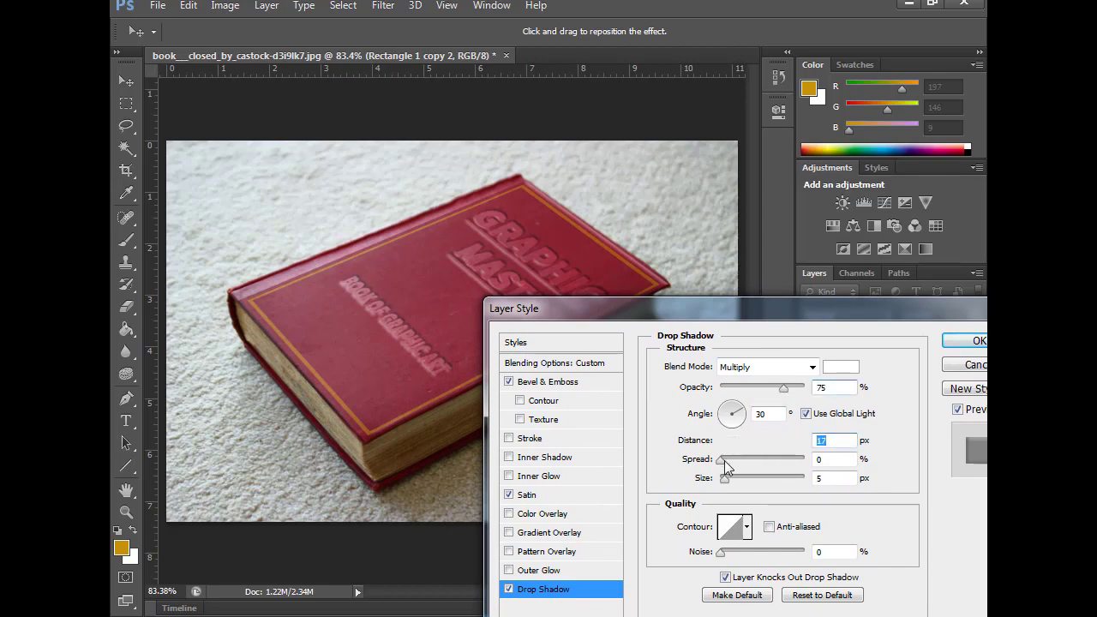
drag(724, 460, 733, 467)
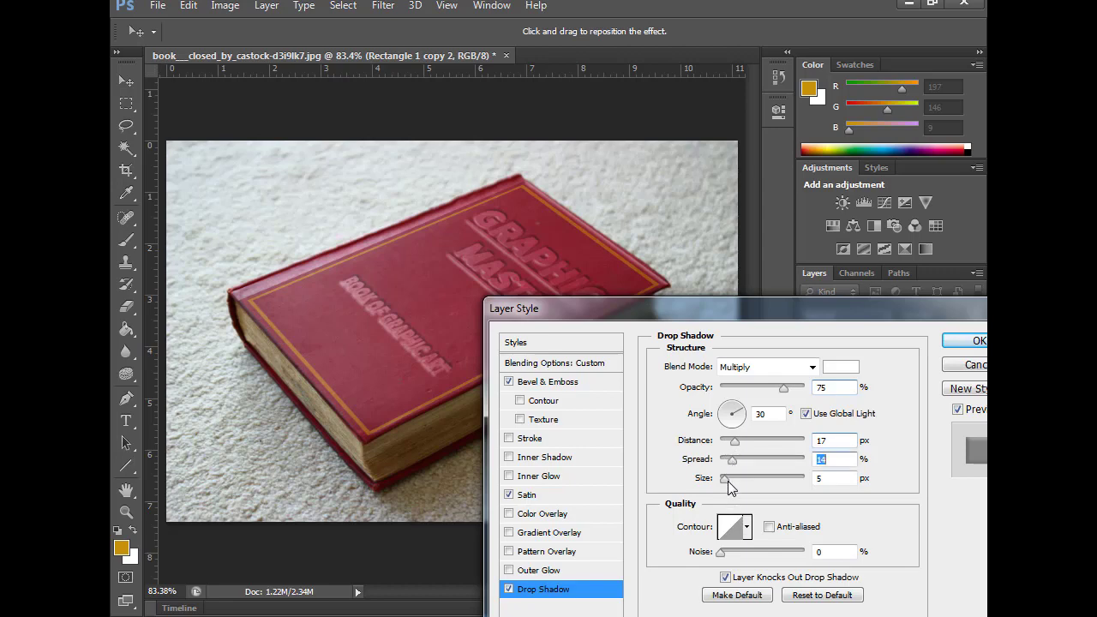
drag(725, 479, 731, 480)
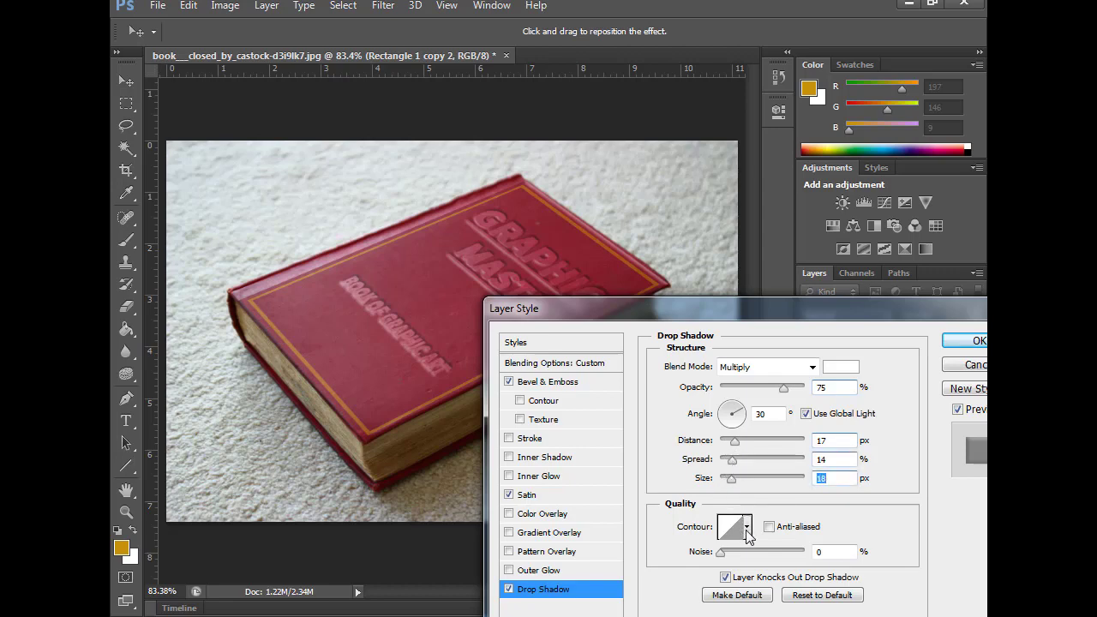
click(747, 529)
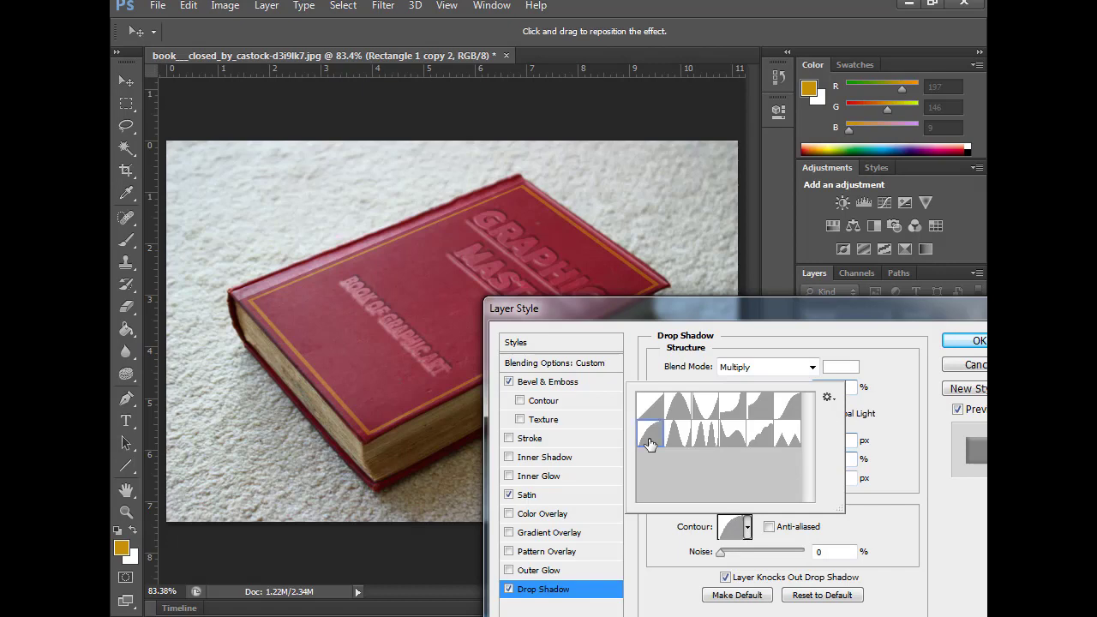
click(773, 441)
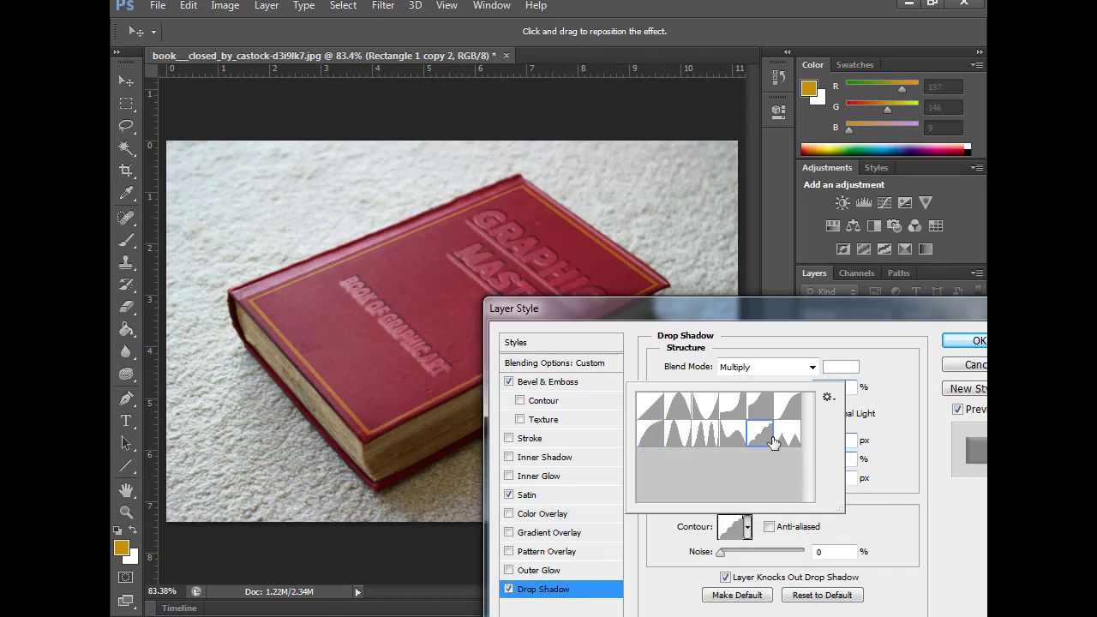
click(774, 441)
mouse_move(724, 322)
mouse_down()
mouse_move(744, 271)
mouse_move(492, 279)
mouse_up()
Step: Commit the layer effects and nudge the overlay slightly down and right onto the book
click(754, 294)
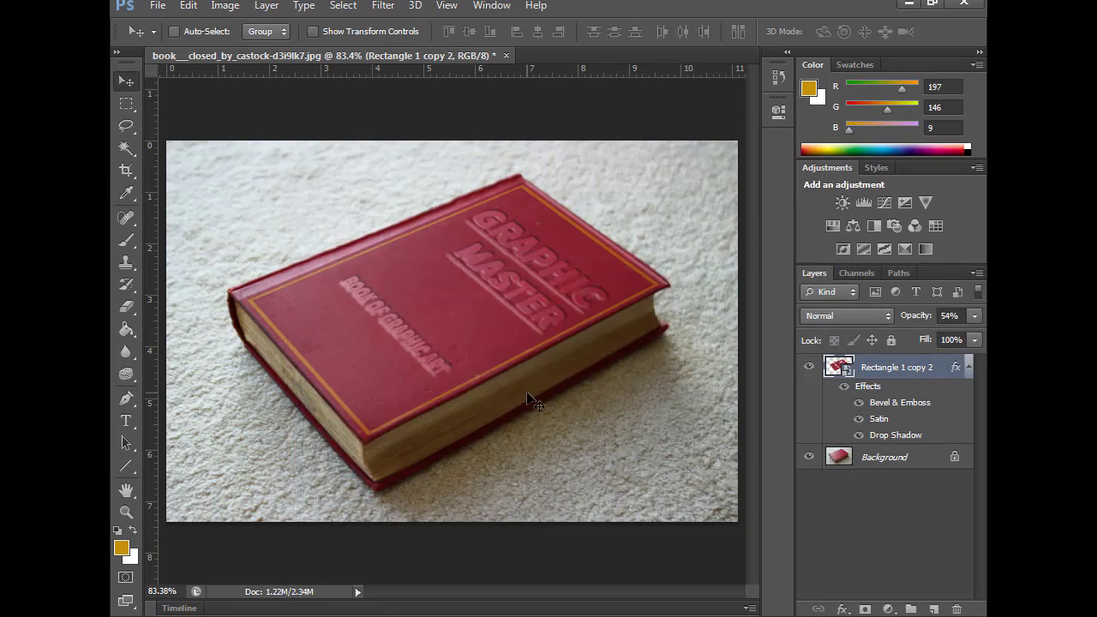
click(131, 510)
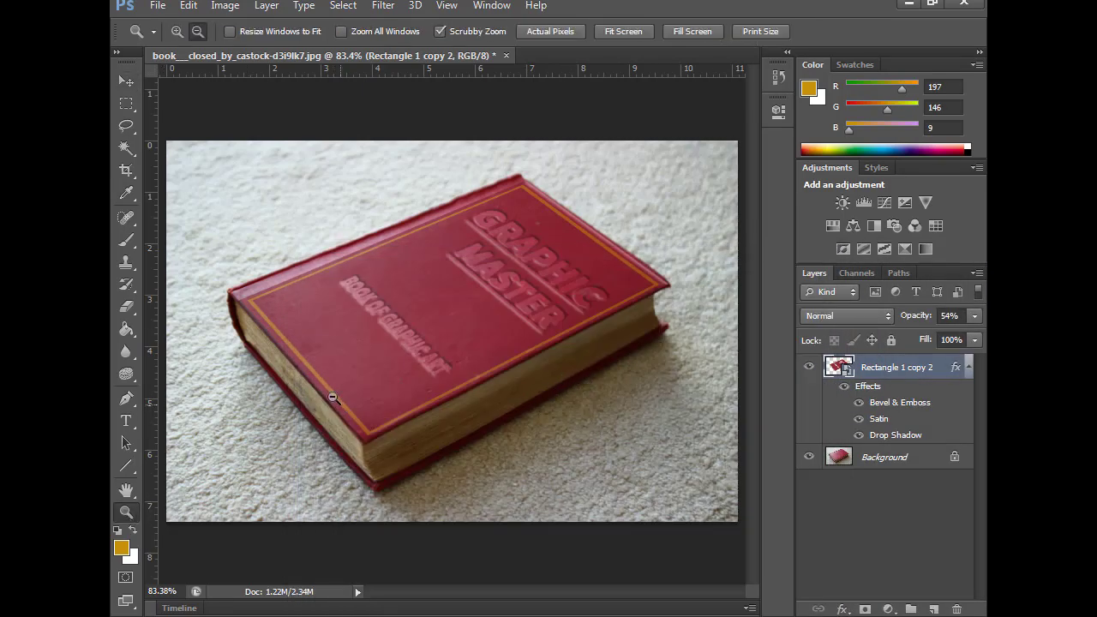
click(120, 85)
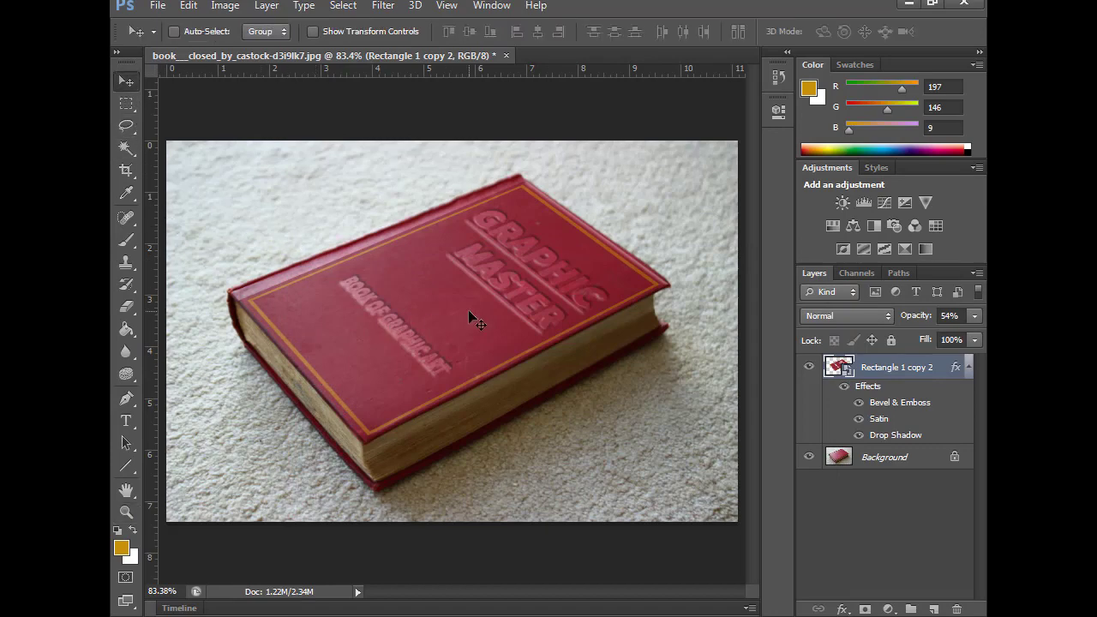
mouse_move(463, 308)
mouse_down()
mouse_move(519, 406)
mouse_move(625, 345)
mouse_move(559, 291)
mouse_move(502, 278)
mouse_move(469, 308)
mouse_up()
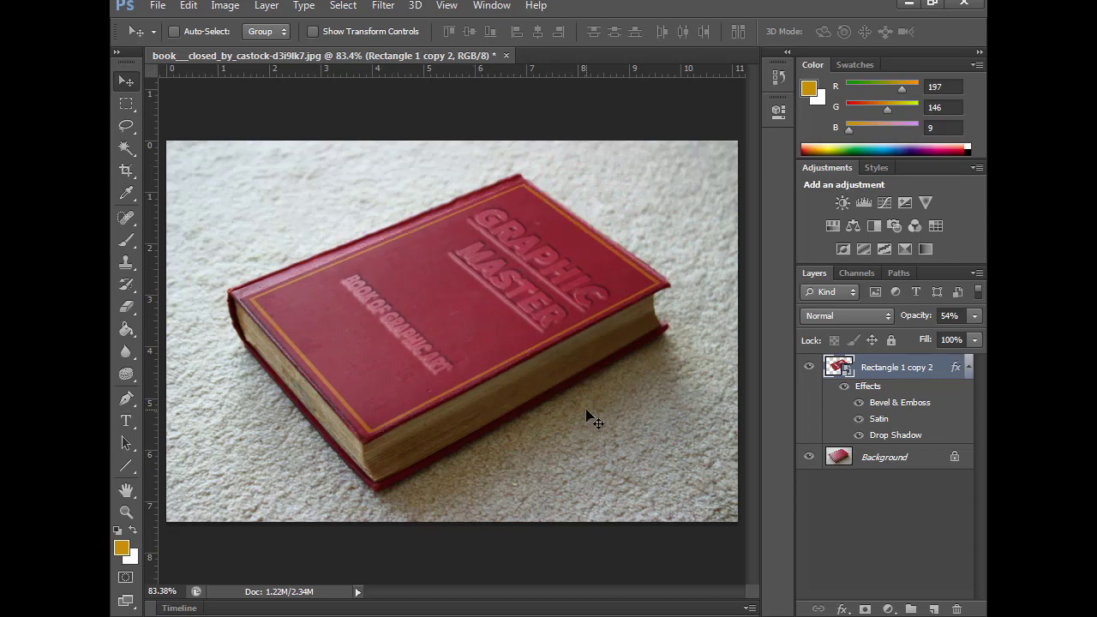